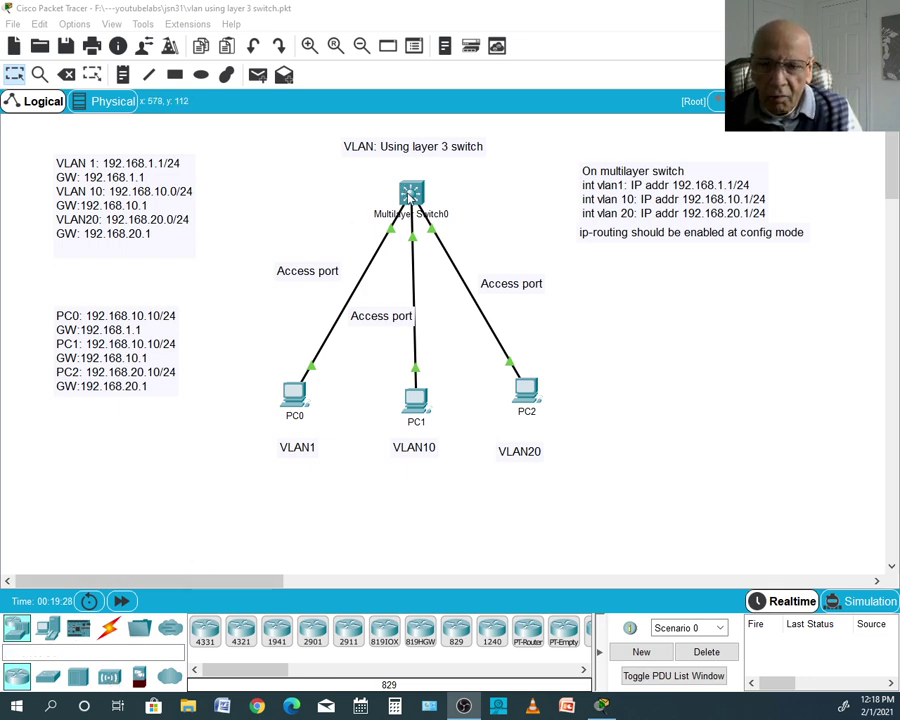
# Open the command line of Multilayer Switch0 and enter privileged mode with en.
pyautogui.click(410, 197)
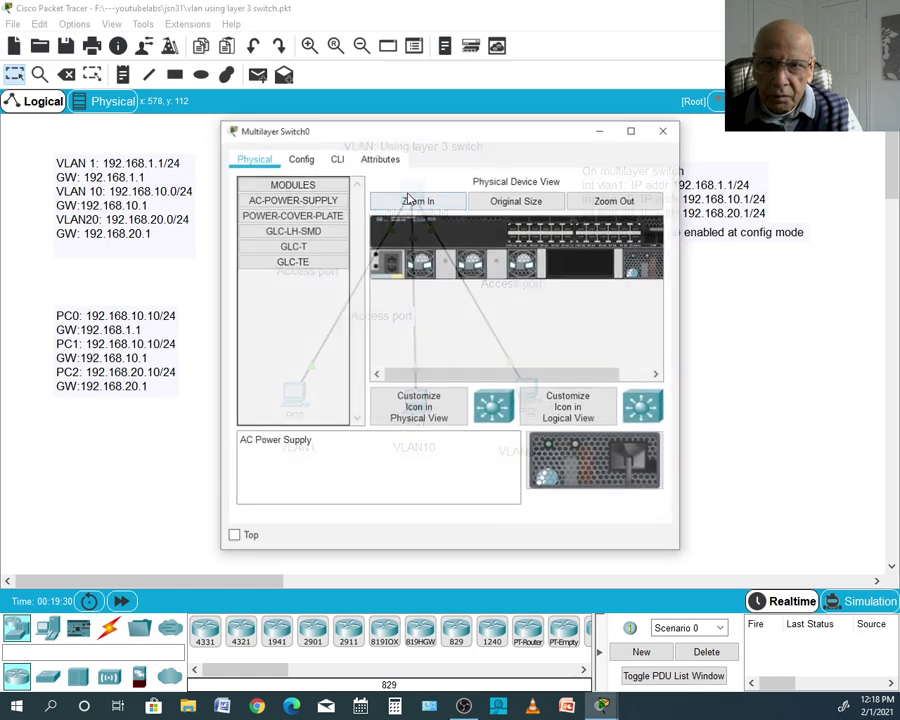
pyautogui.click(337, 158)
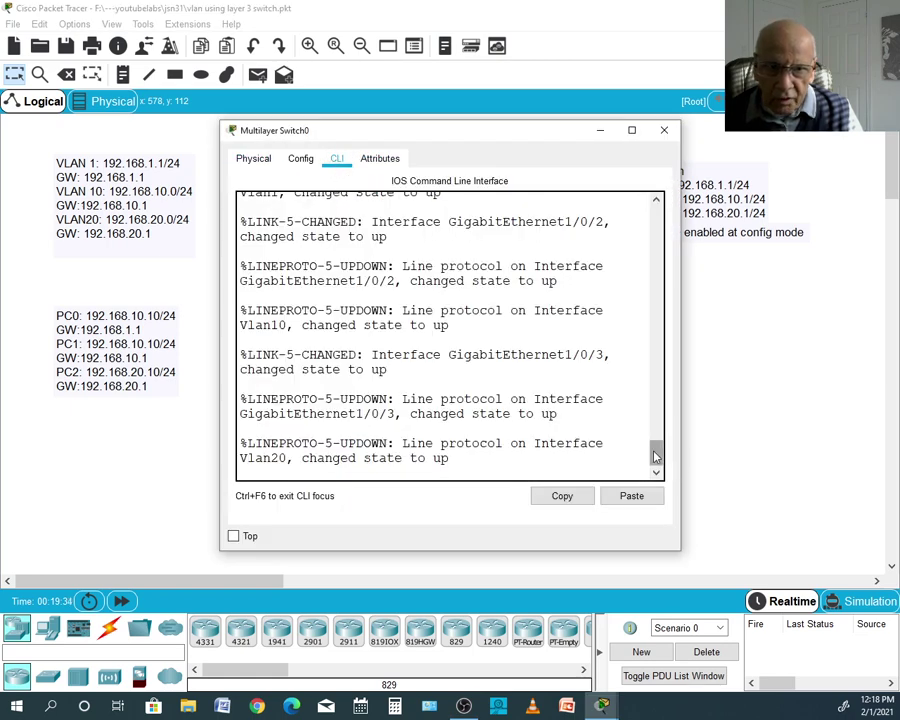
pyautogui.moveTo(655, 452); pyautogui.dragTo(655, 457)
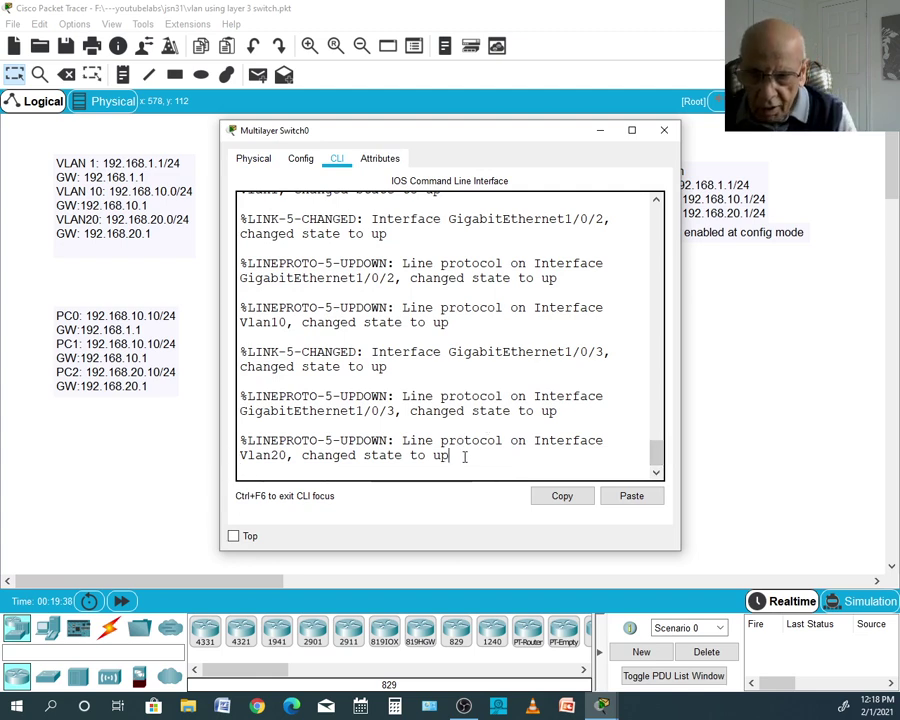
pyautogui.press('Return')
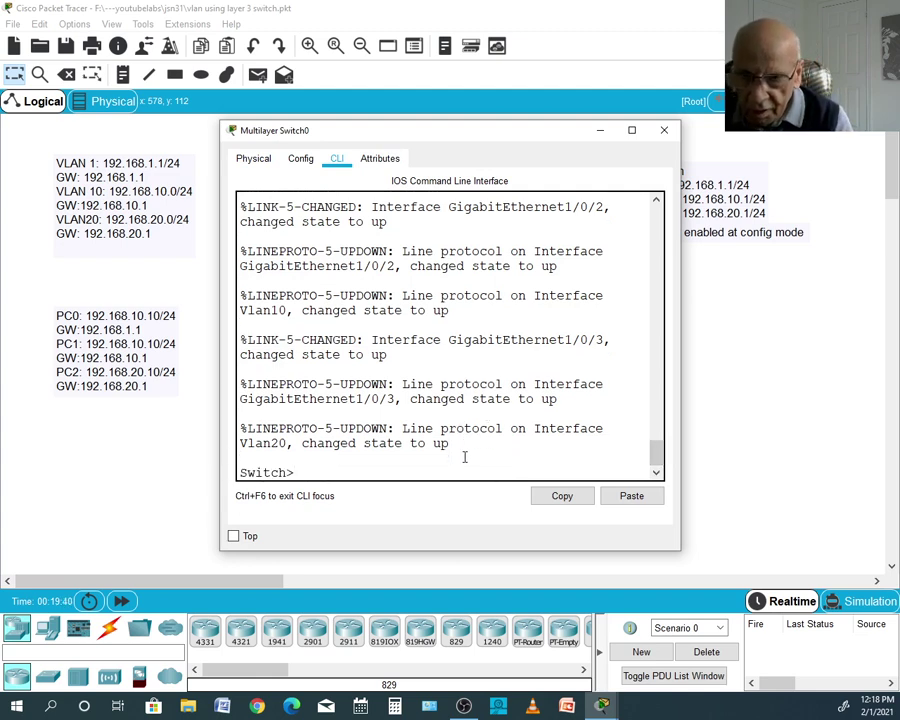
pyautogui.write('en')
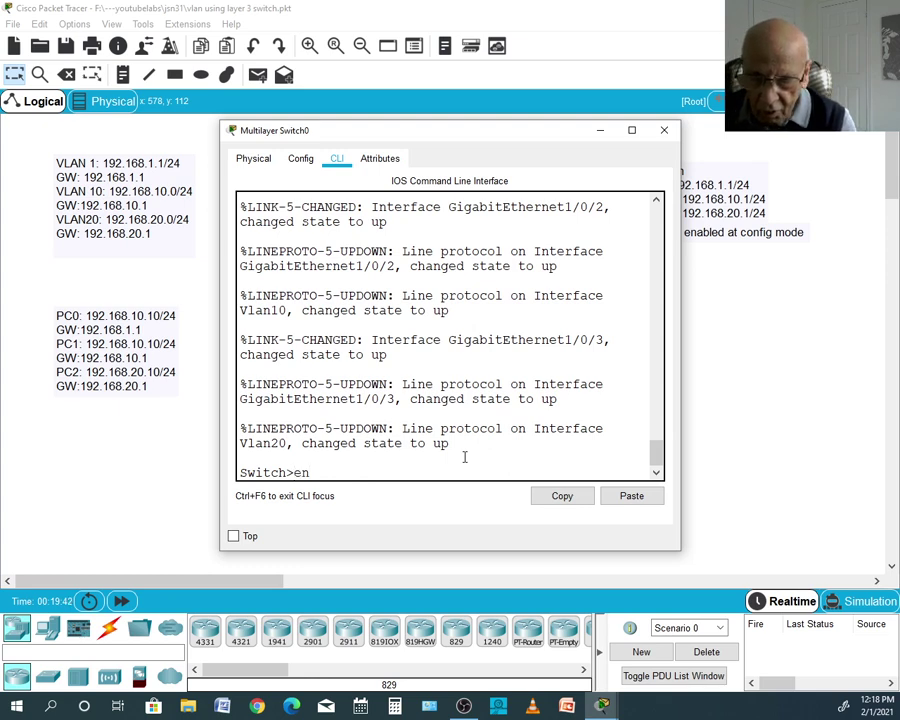
pyautogui.press('Return')
# Run show vlan on the switch, enlarge its window and examine the ports assigned to VLANs 1, 10 and 20.
pyautogui.write('sho')
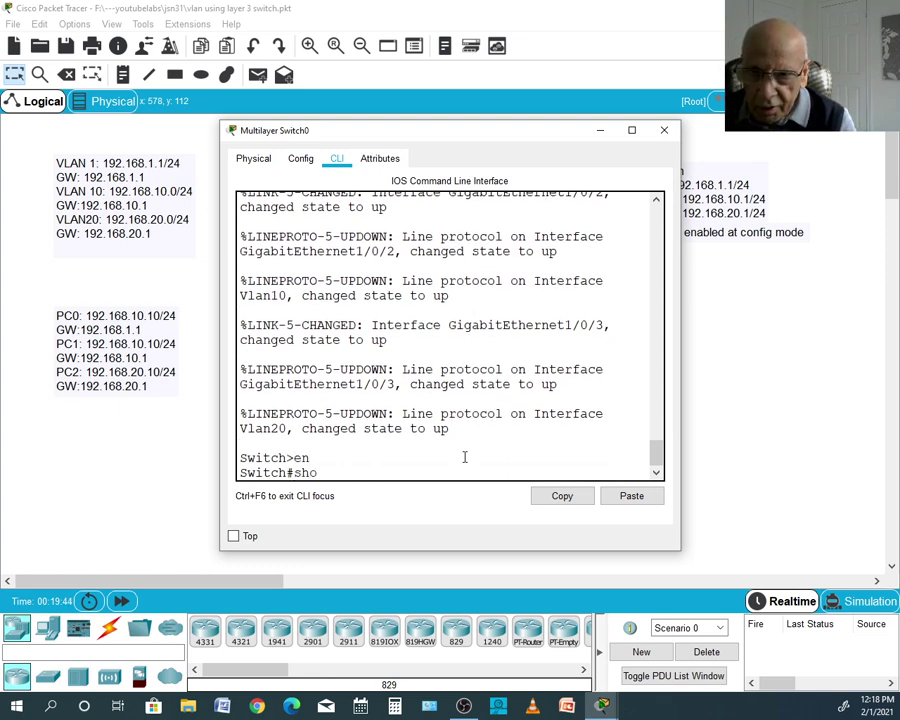
pyautogui.write('w vlan')
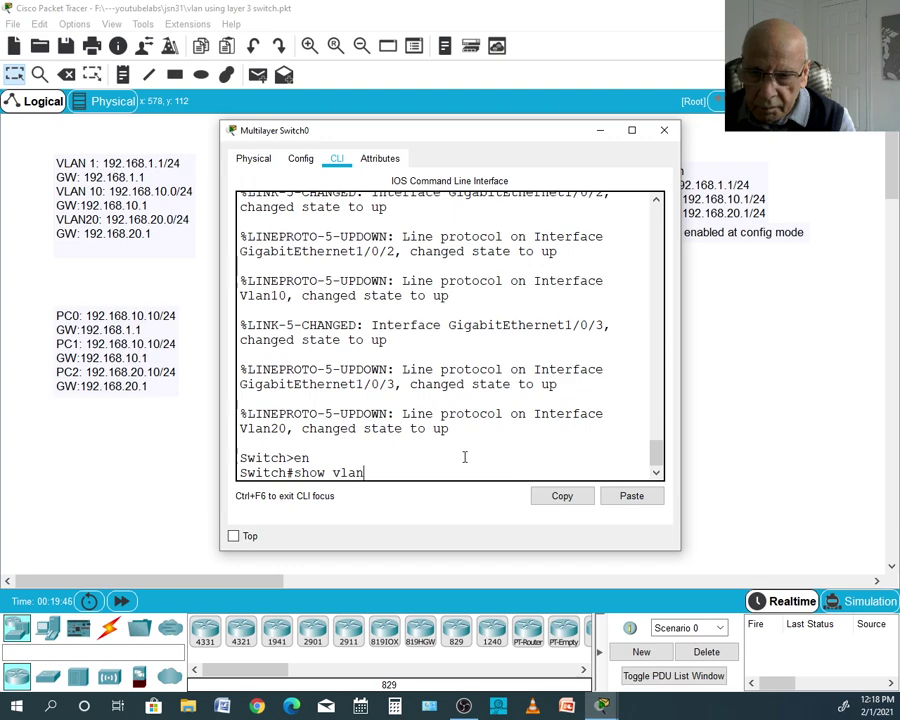
pyautogui.press('Return')
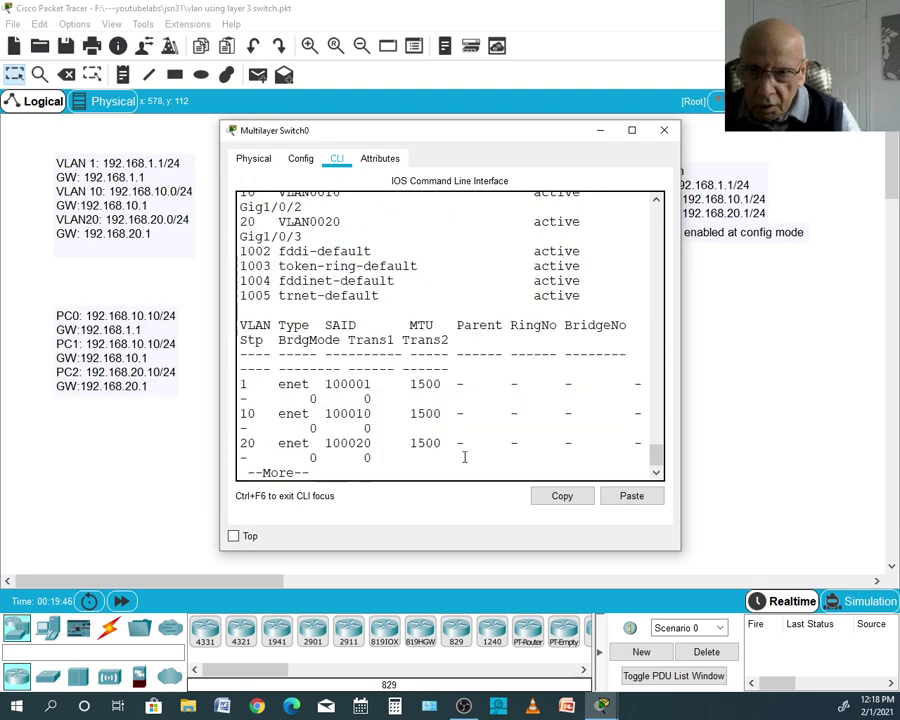
pyautogui.click(633, 130)
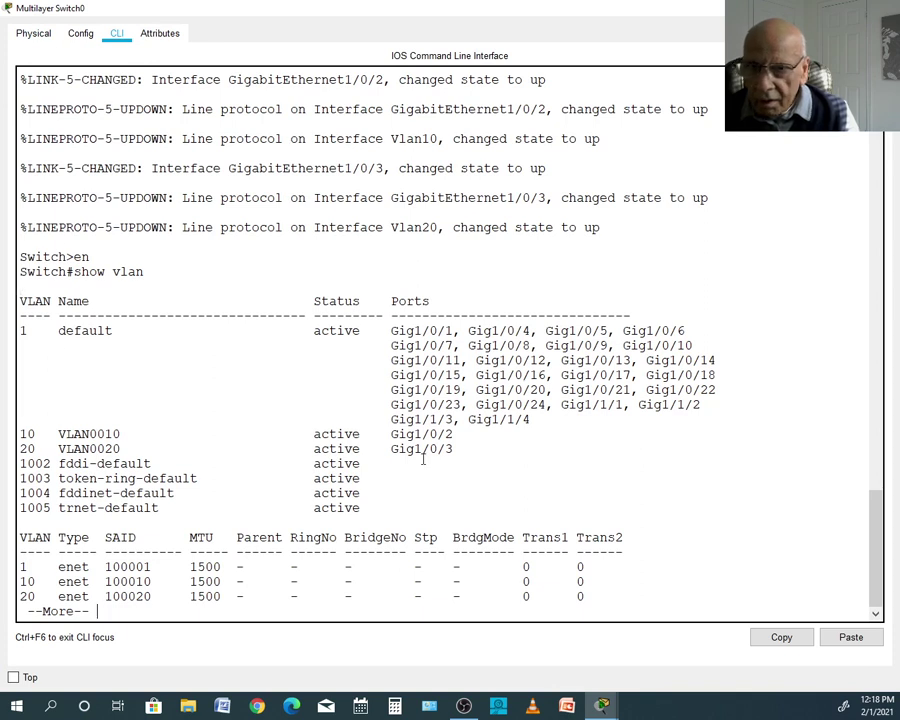
pyautogui.moveTo(393, 331); pyautogui.dragTo(679, 434)
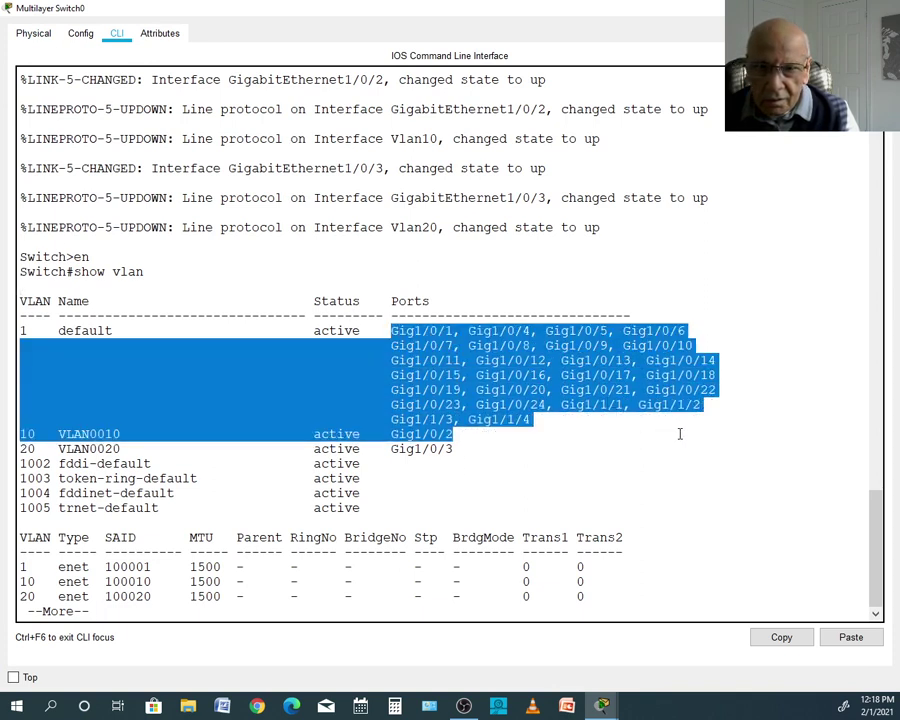
pyautogui.moveTo(680, 426); pyautogui.dragTo(682, 418)
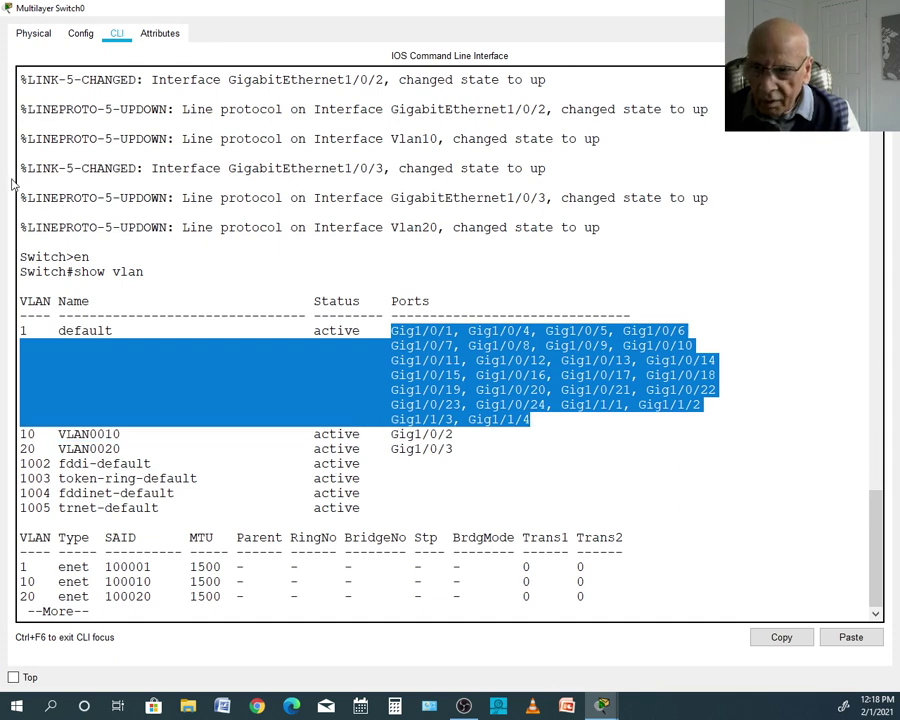
pyautogui.click(505, 459)
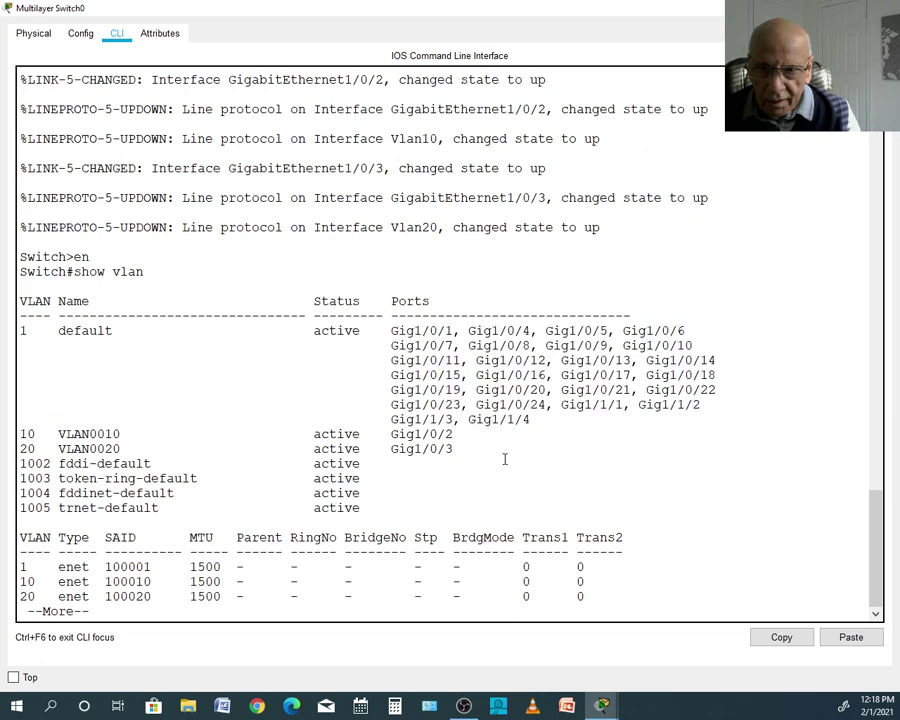
pyautogui.doubleClick(26, 432)
pyautogui.click(20, 449)
pyautogui.moveTo(20, 449); pyautogui.dragTo(51, 463)
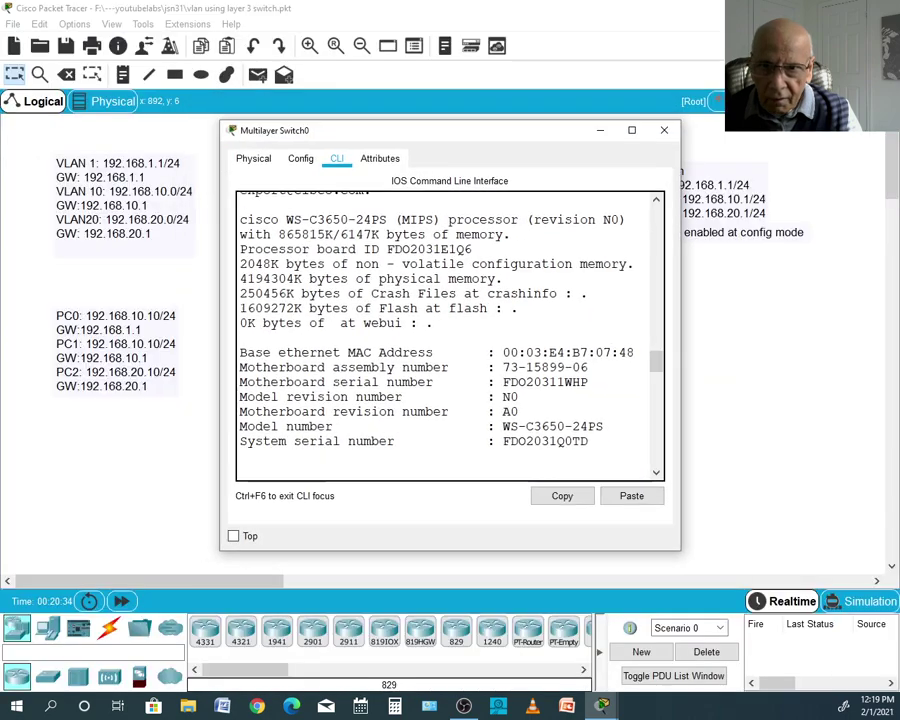
pyautogui.click(665, 133)
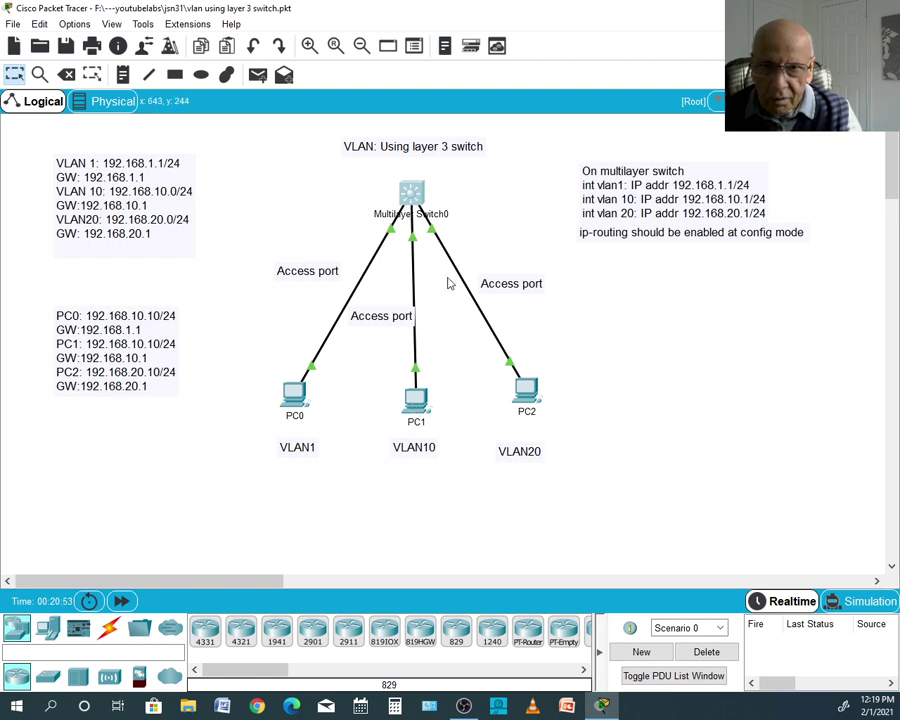
pyautogui.click(412, 190)
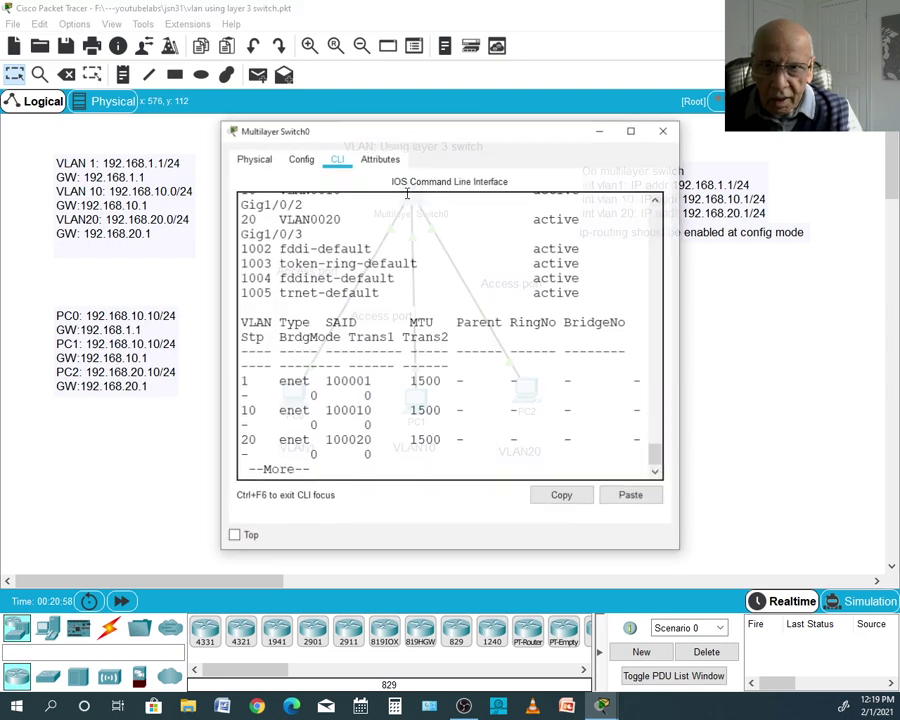
pyautogui.click(632, 131)
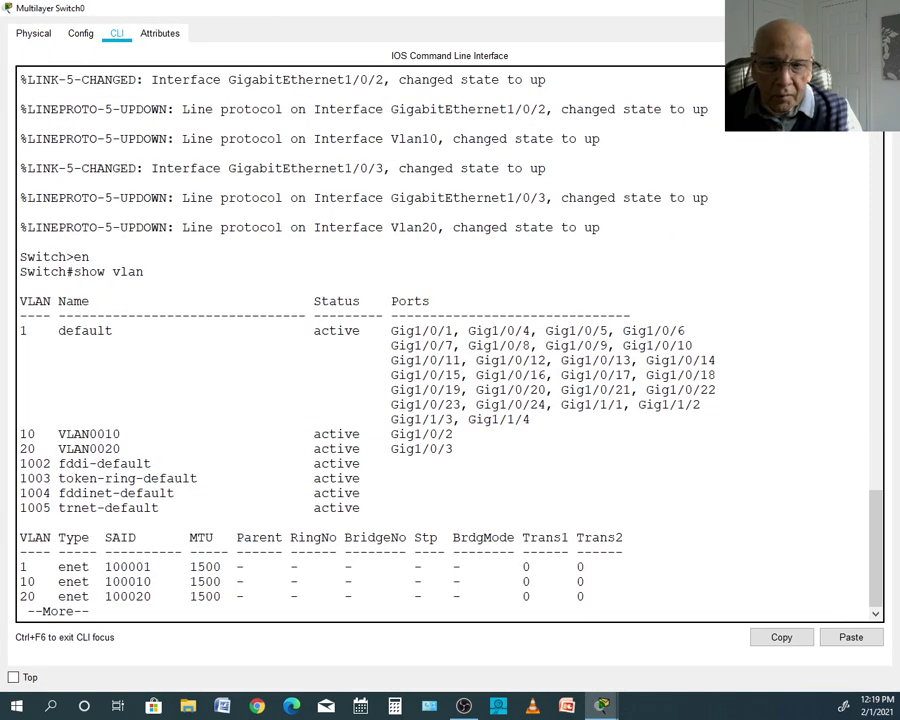
pyautogui.click(852, 8)
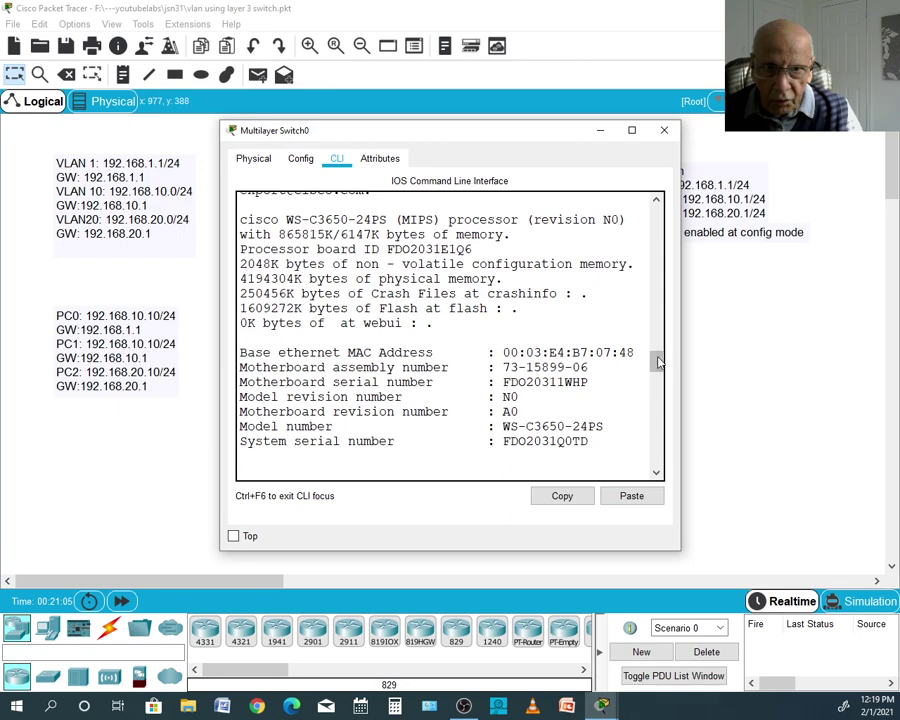
# Quit the paged VLAN listing and display the switch's running configuration with show run in the enlarged window.
pyautogui.moveTo(658, 364); pyautogui.dragTo(657, 457)
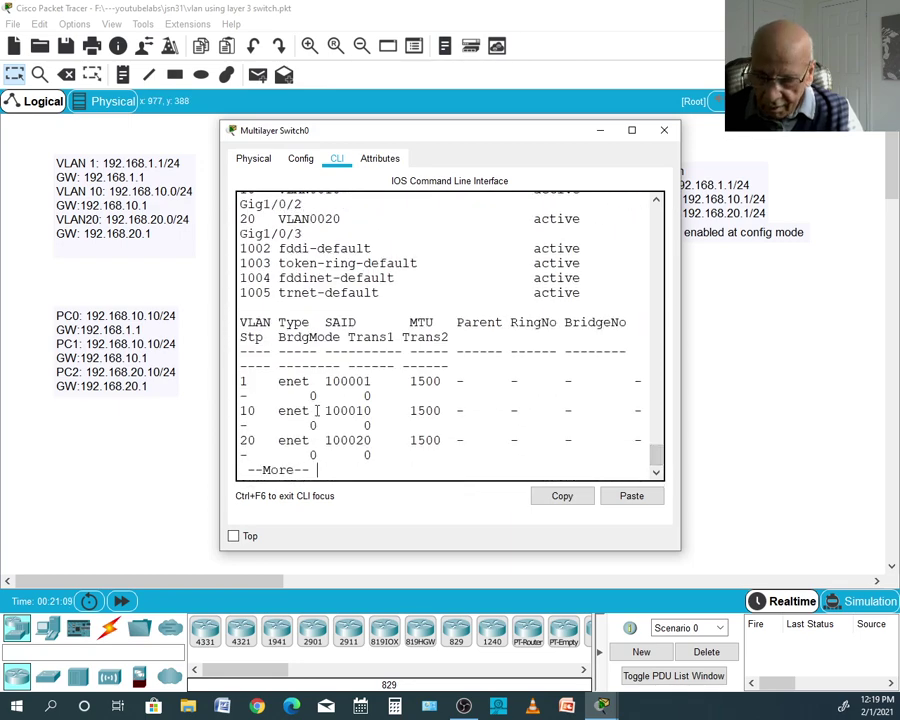
pyautogui.press('q')
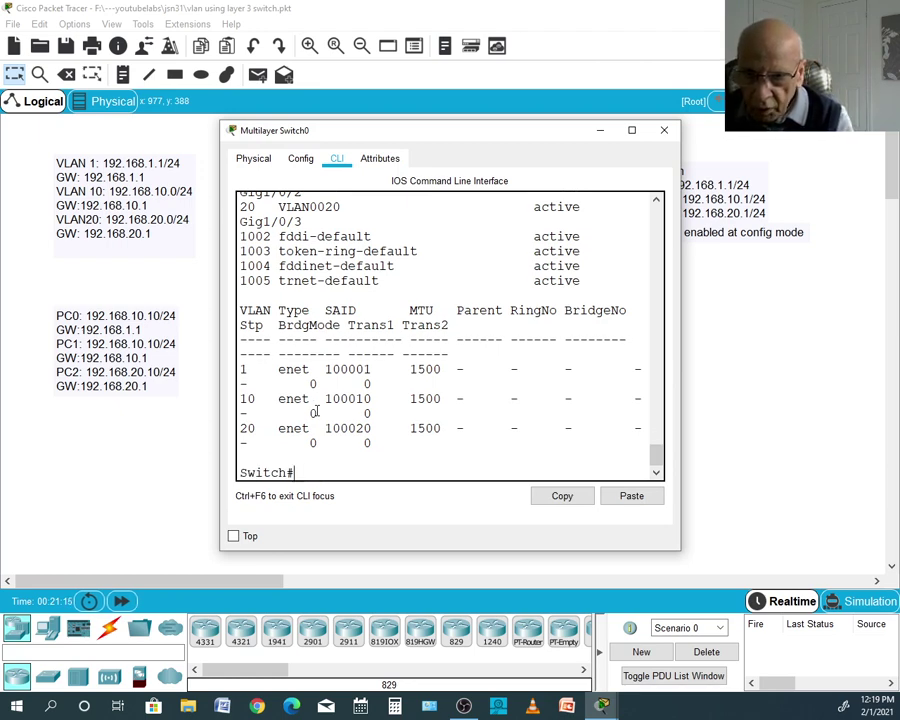
pyautogui.write('show vlan')
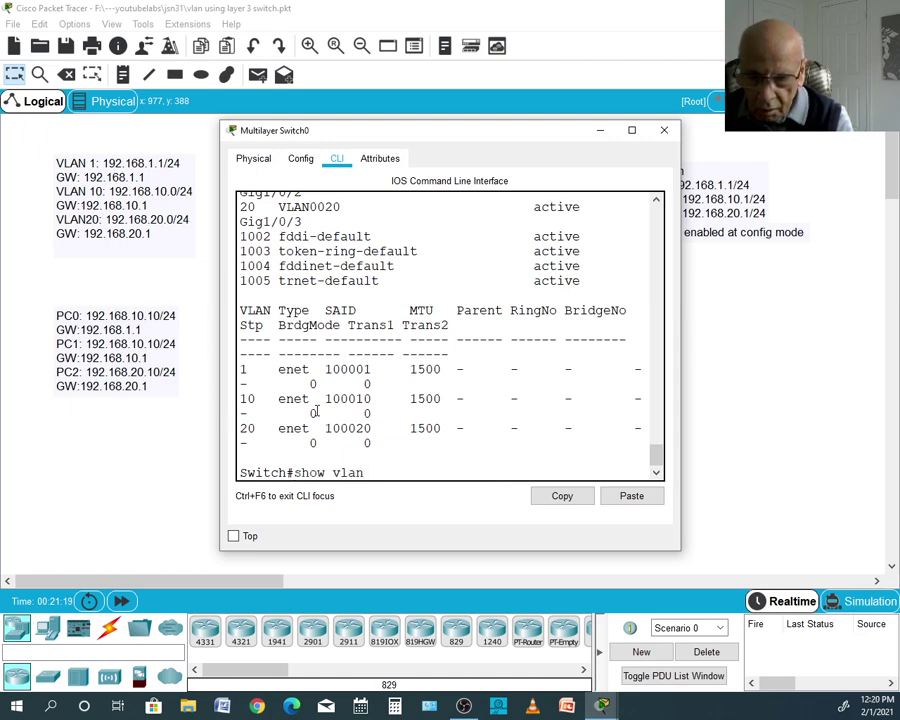
pyautogui.press('BackSpace')
pyautogui.press('BackSpace')
pyautogui.press('BackSpace')
pyautogui.press('BackSpace')
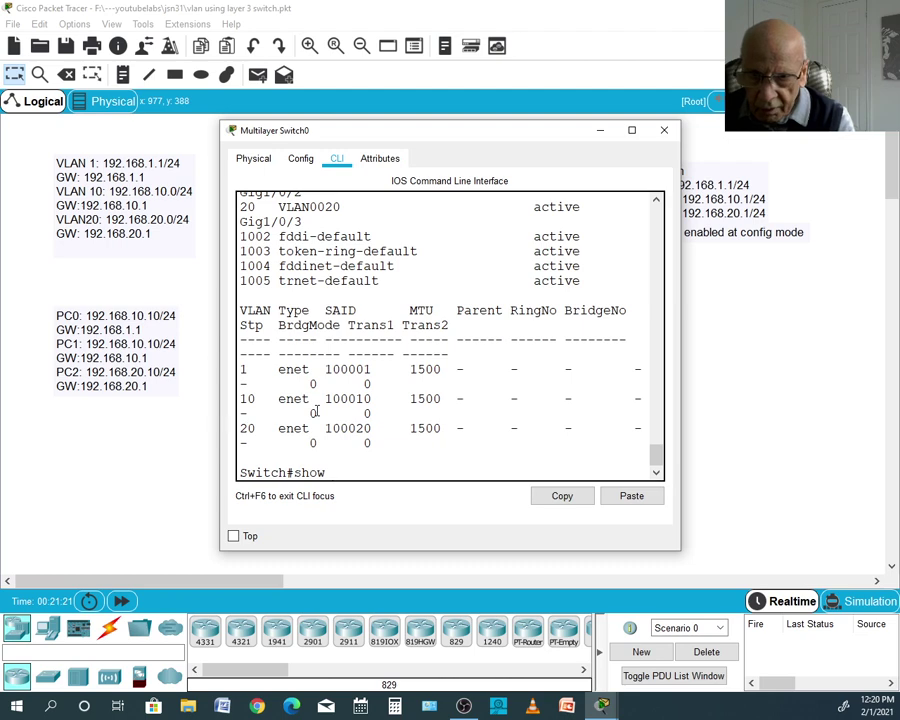
pyautogui.write('runing')
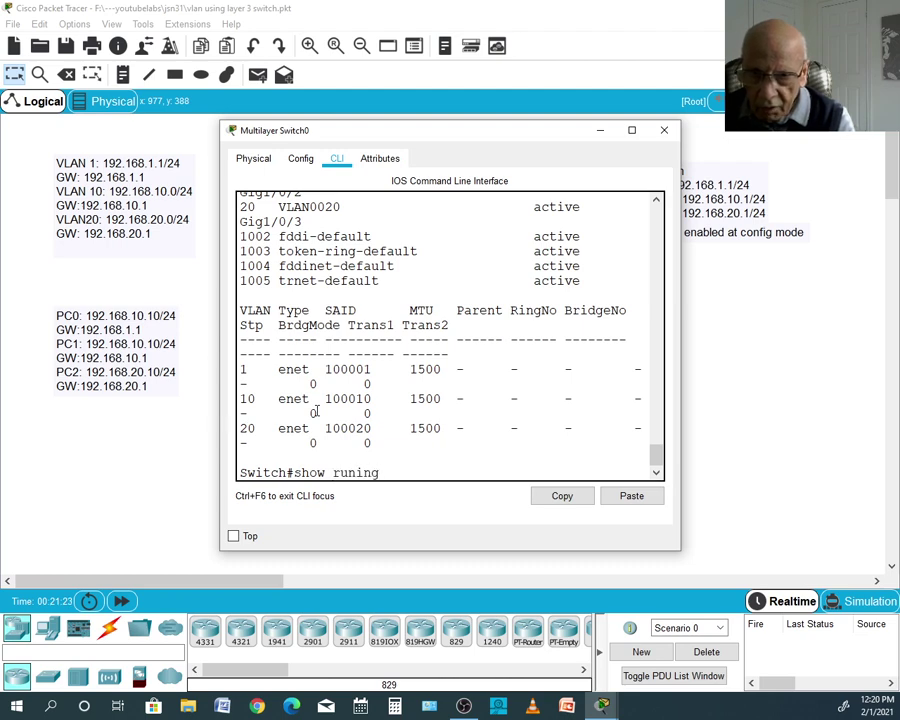
pyautogui.press('BackSpace')
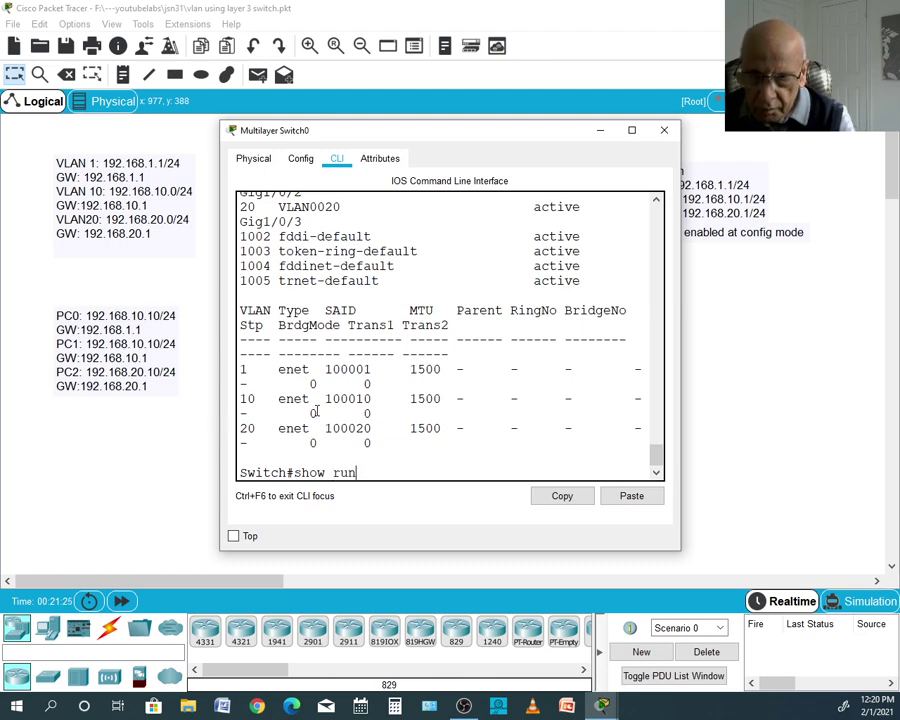
pyautogui.press('Return')
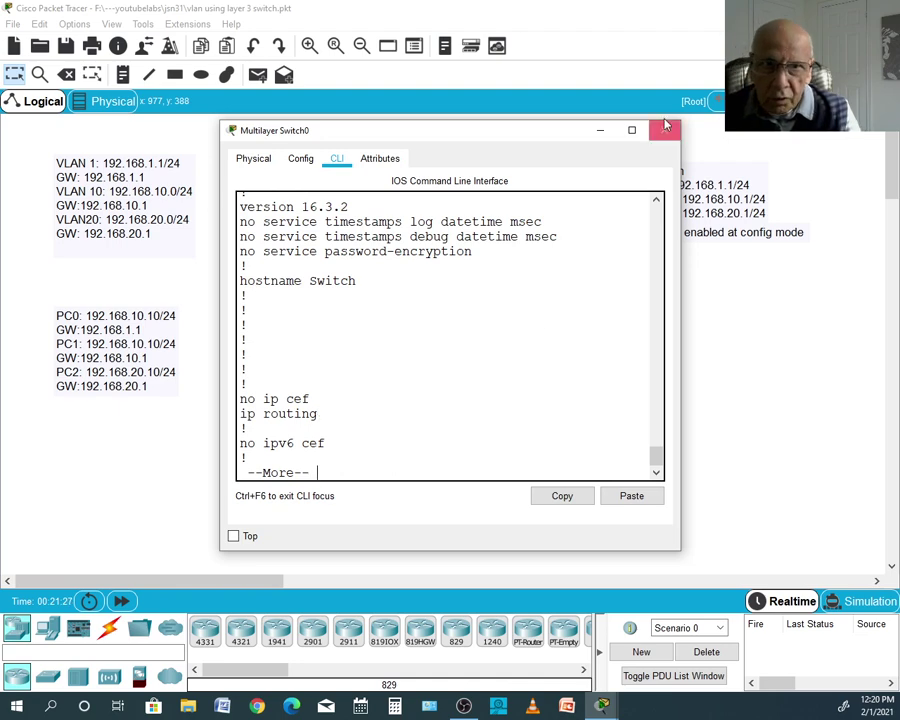
pyautogui.click(632, 131)
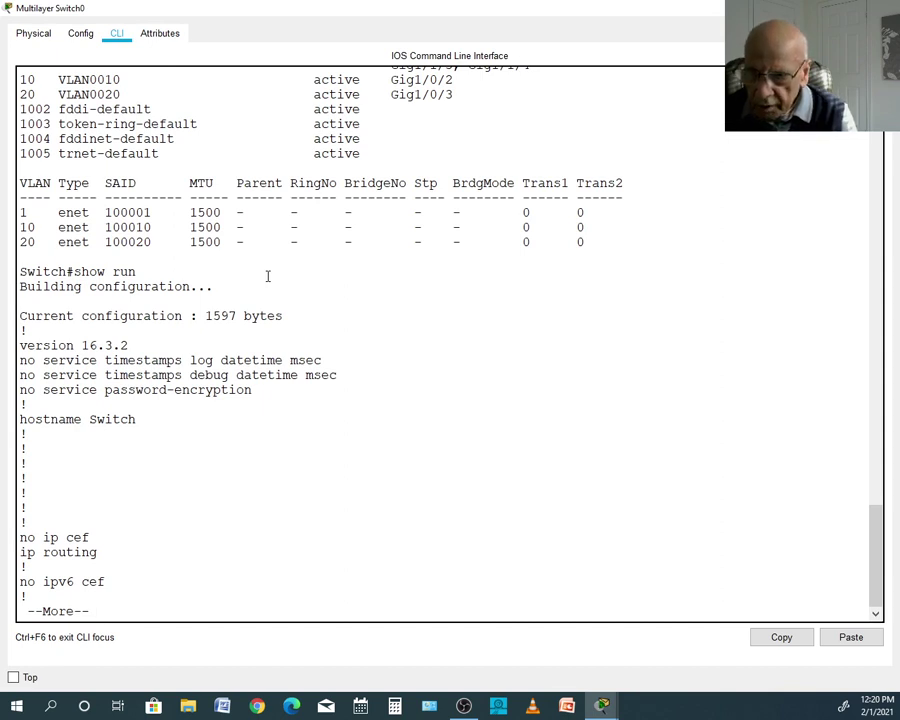
# Page through the start of the running configuration and examine the ip routing entry.
pyautogui.press('Return')
pyautogui.press('Return')
pyautogui.press('Return')
pyautogui.press('Return')
pyautogui.press('Return')
pyautogui.press('Return')
pyautogui.press('Return')
pyautogui.press('Return')
pyautogui.press('Return')
pyautogui.press('Return')
pyautogui.press('Return')
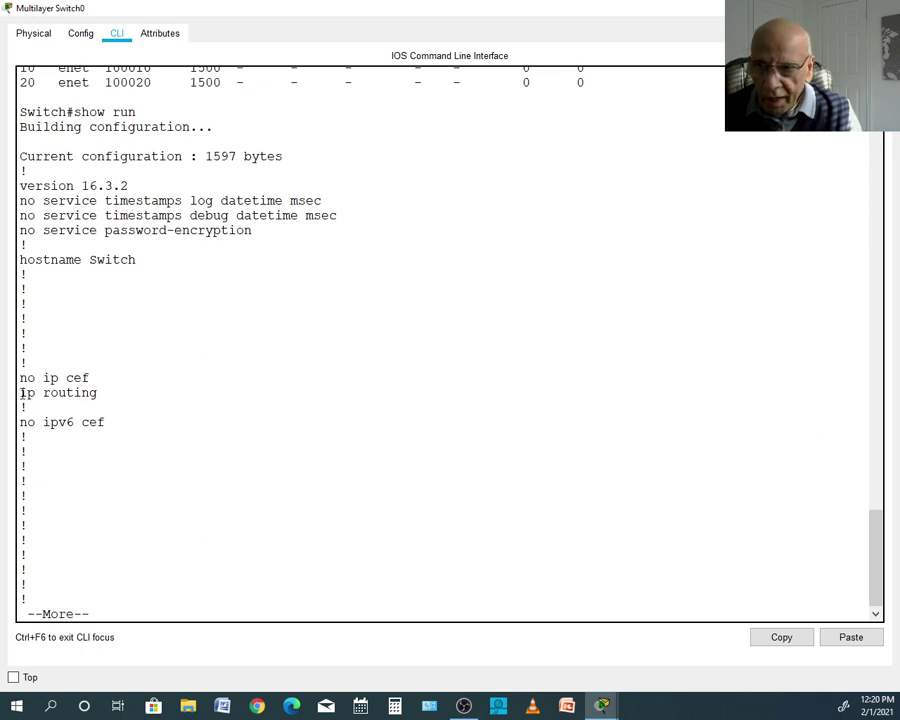
pyautogui.moveTo(21, 392); pyautogui.dragTo(35, 393)
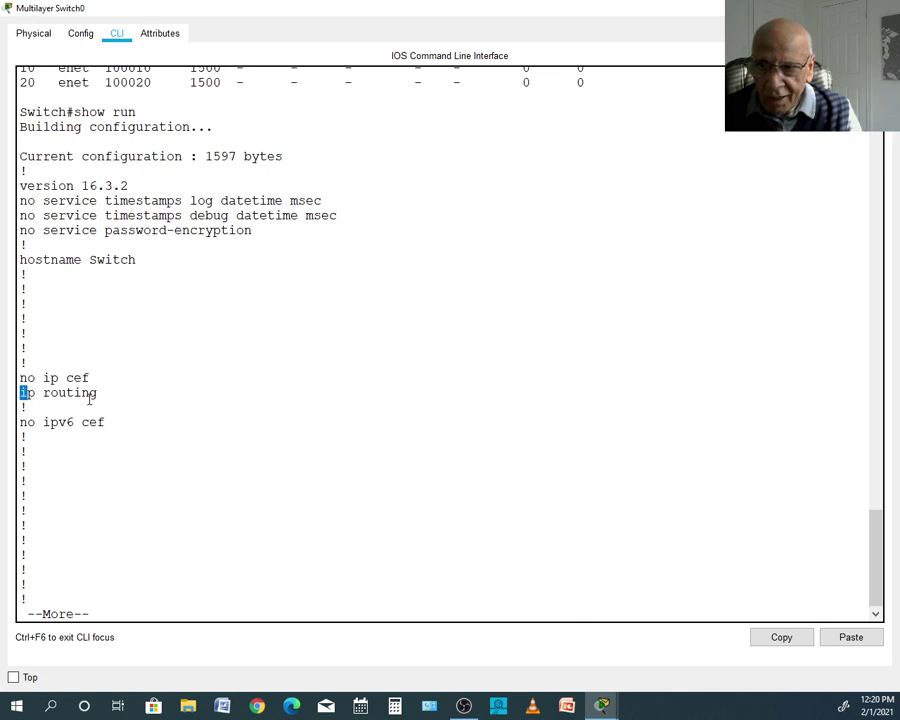
pyautogui.click(24, 388)
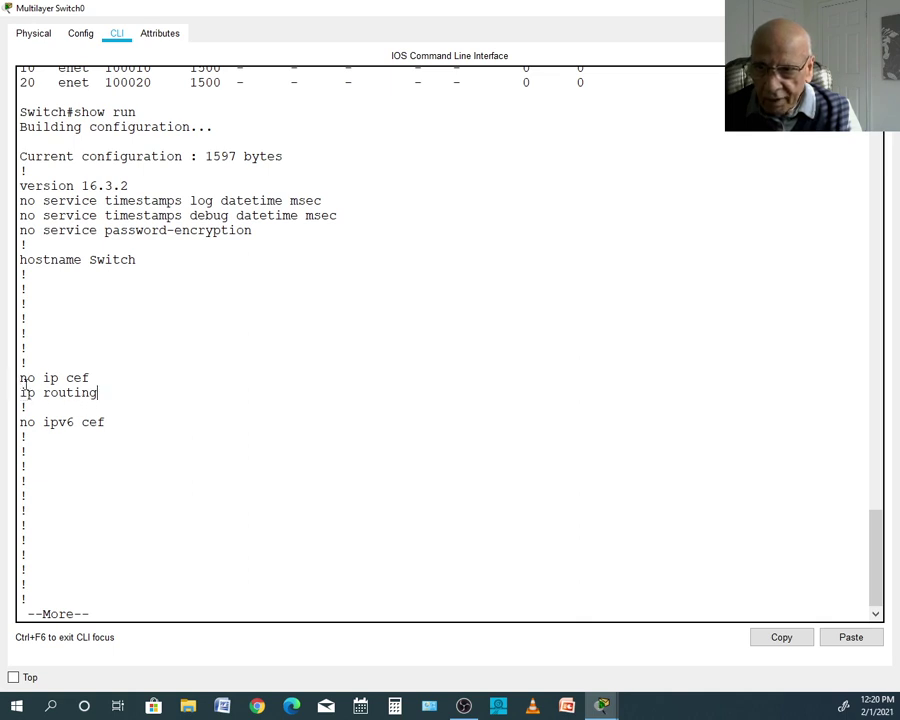
pyautogui.doubleClick(23, 392)
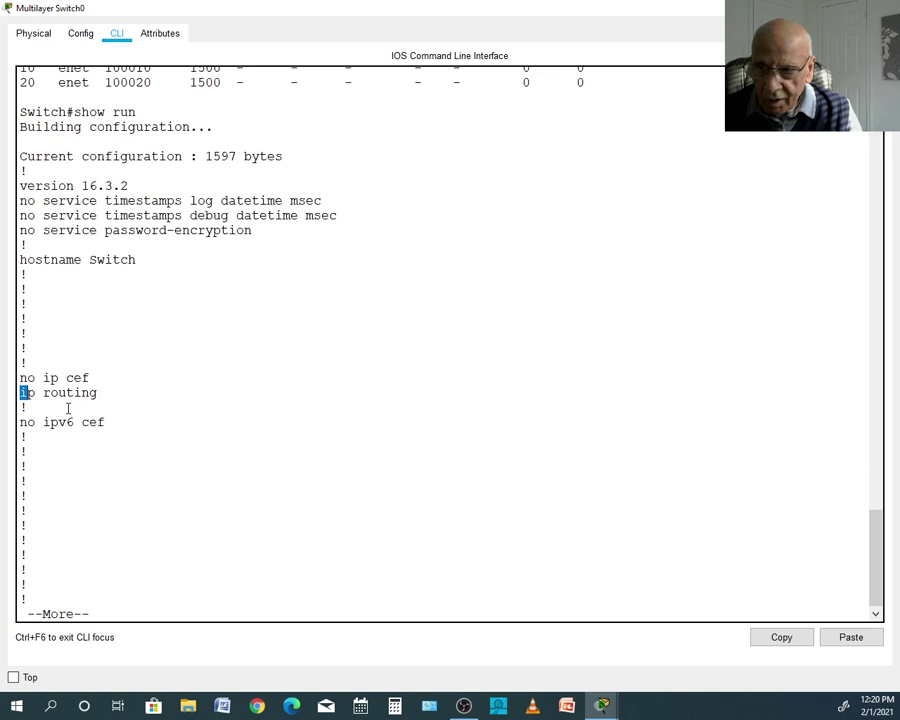
# Page on to the interface section and examine the access VLAN settings of GigabitEthernet1/0/1, 1/0/2 and 1/0/3.
pyautogui.press('Return')
pyautogui.press('Return')
pyautogui.press('Return')
pyautogui.press('Return')
pyautogui.press('Return')
pyautogui.press('Return')
pyautogui.press('Return')
pyautogui.press('Return')
pyautogui.press('Return')
pyautogui.press('Return')
pyautogui.press('Return')
pyautogui.press('Return')
pyautogui.press('Return')
pyautogui.press('Return')
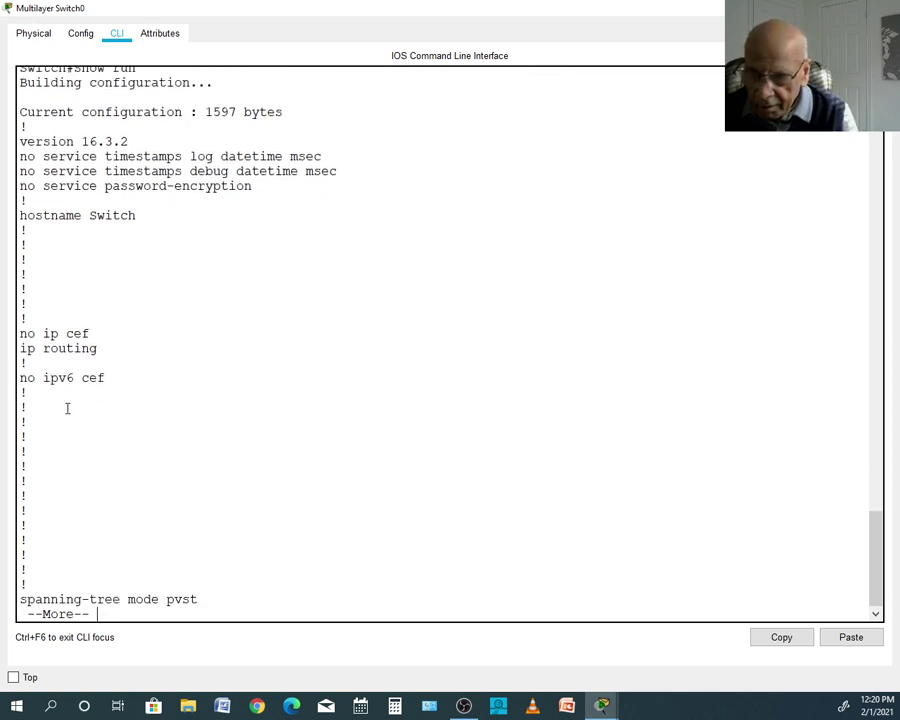
pyautogui.press('Return')
pyautogui.press('Return')
pyautogui.press('Return')
pyautogui.press('Return')
pyautogui.press('Return')
pyautogui.press('Return')
pyautogui.press('Return')
pyautogui.press('Return')
pyautogui.press('Return')
pyautogui.press('Return')
pyautogui.press('Return')
pyautogui.press('Return')
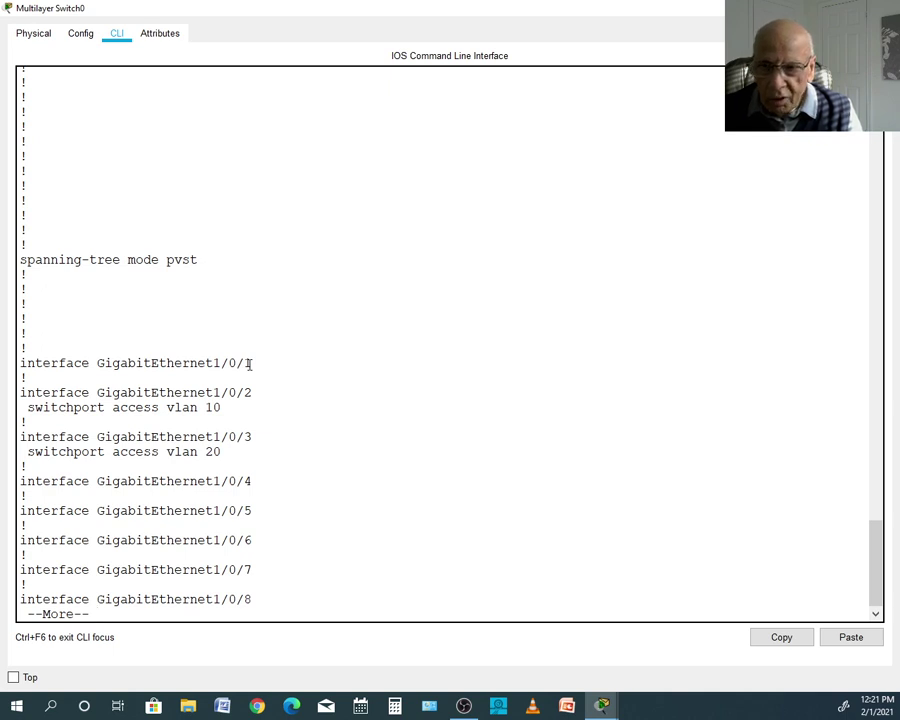
pyautogui.scroll(-1, 209, 416)
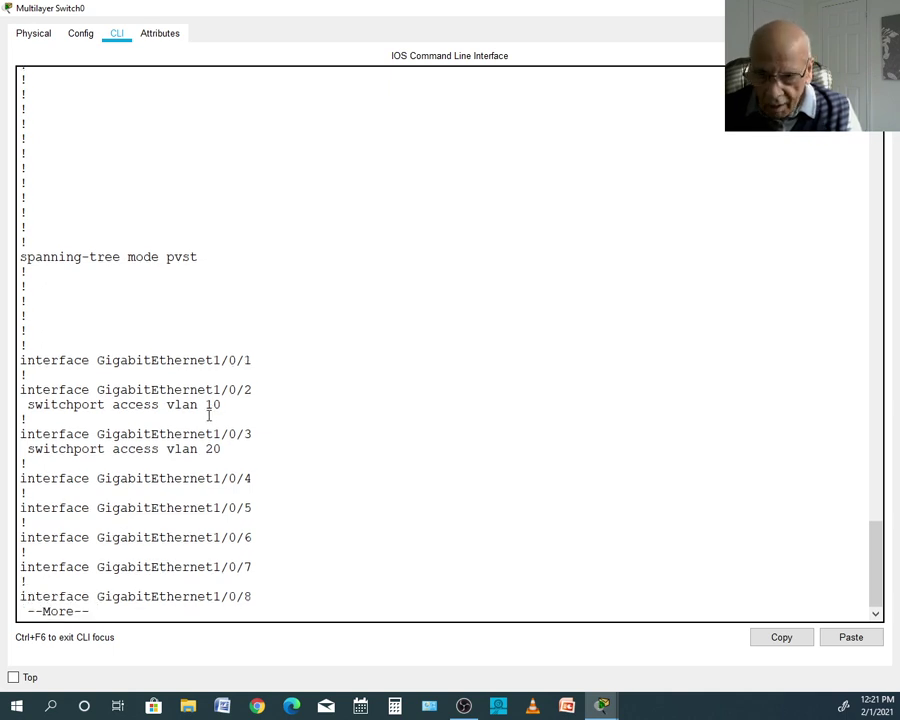
# Page through the remaining GigabitEthernet interfaces in the running configuration, from 1/0/4 on to the 1/1 uplink ports.
pyautogui.press('Return')
pyautogui.press('Return')
pyautogui.press('Return')
pyautogui.press('Return')
pyautogui.press('Return')
pyautogui.press('Return')
pyautogui.press('Return')
pyautogui.press('Return')
pyautogui.press('Return')
pyautogui.press('Return')
pyautogui.press('Return')
pyautogui.press('Return')
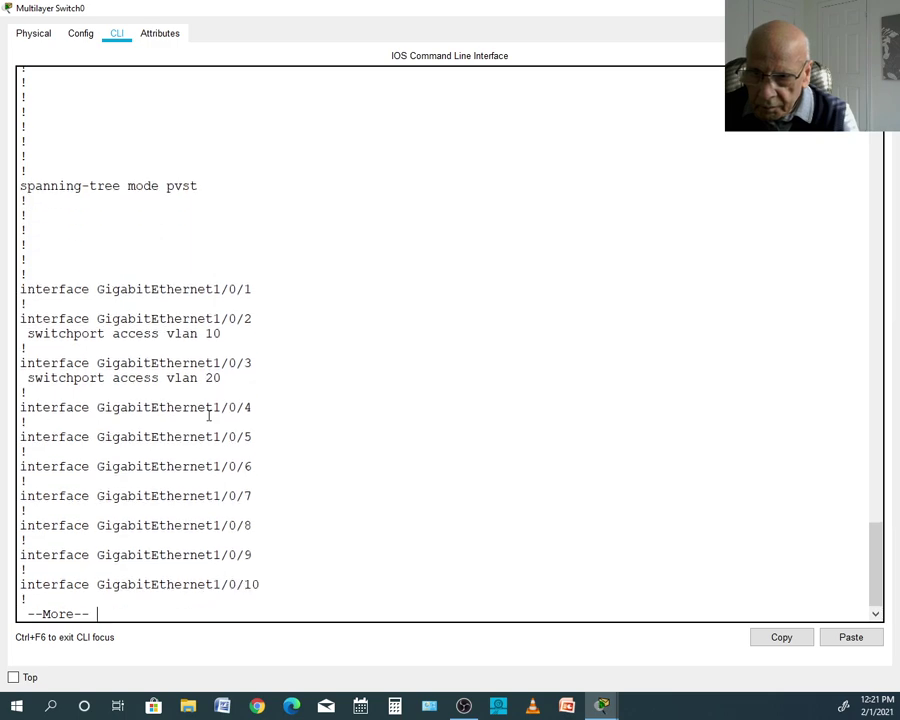
pyautogui.press('Return')
pyautogui.press('Return')
pyautogui.press('Return')
pyautogui.press('Return')
pyautogui.press('Return')
pyautogui.press('Return')
pyautogui.press('Return')
pyautogui.press('Return')
pyautogui.press('Return')
pyautogui.press('Return')
pyautogui.press('Return')
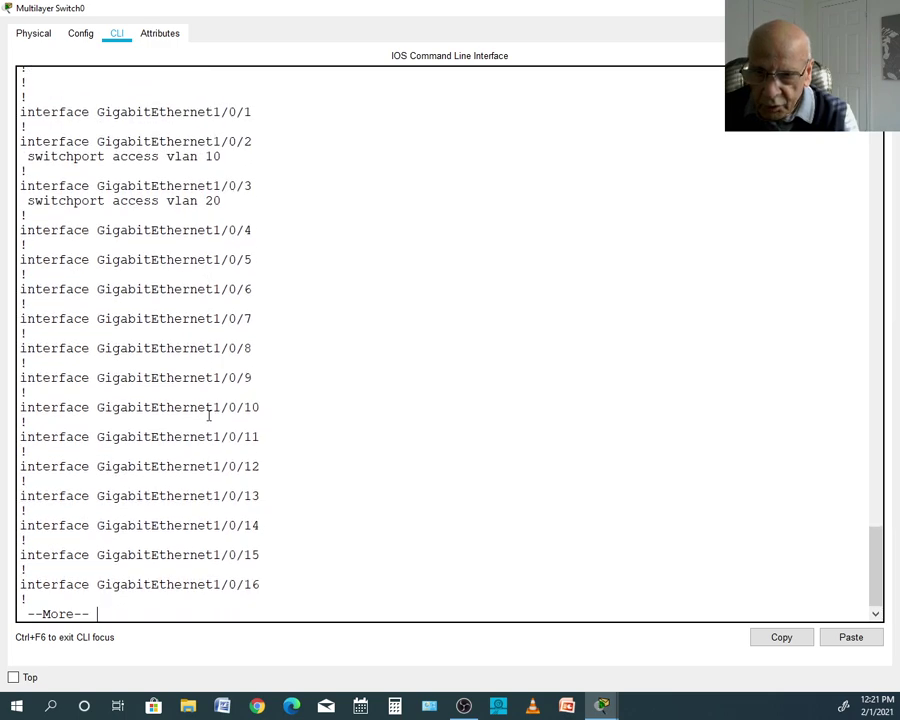
pyautogui.press('Return')
pyautogui.press('Return')
pyautogui.press('Return')
pyautogui.press('Return')
pyautogui.press('Return')
pyautogui.press('Return')
pyautogui.press('Return')
pyautogui.press('Return')
pyautogui.press('Return')
pyautogui.press('Return')
pyautogui.press('Return')
pyautogui.press('Return')
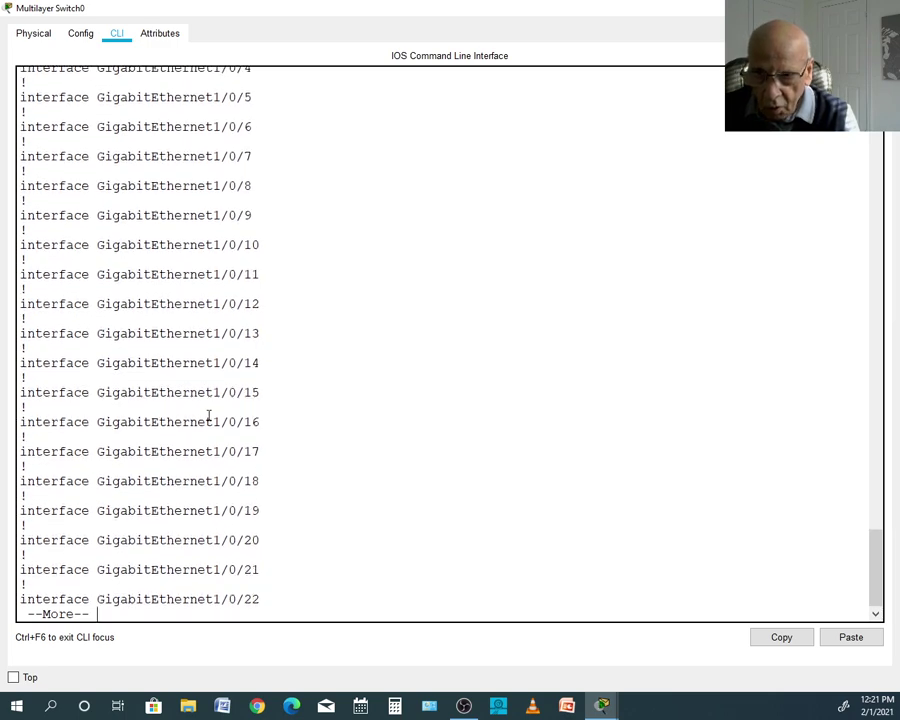
pyautogui.press('Return')
pyautogui.press('Return')
pyautogui.press('Return')
pyautogui.press('Return')
pyautogui.press('Return')
pyautogui.press('Return')
pyautogui.press('Return')
pyautogui.press('Return')
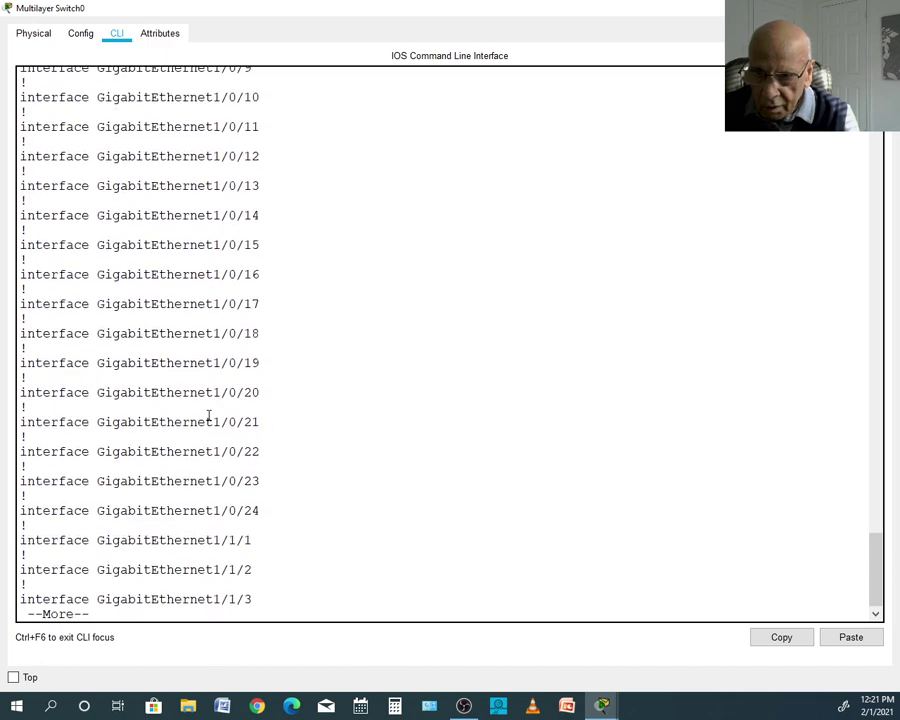
# Page on to the VLAN interfaces and examine the IP addresses and masks of Vlan1, Vlan10 and Vlan20.
pyautogui.press('Return')
pyautogui.press('Return')
pyautogui.press('Return')
pyautogui.press('Return')
pyautogui.press('Return')
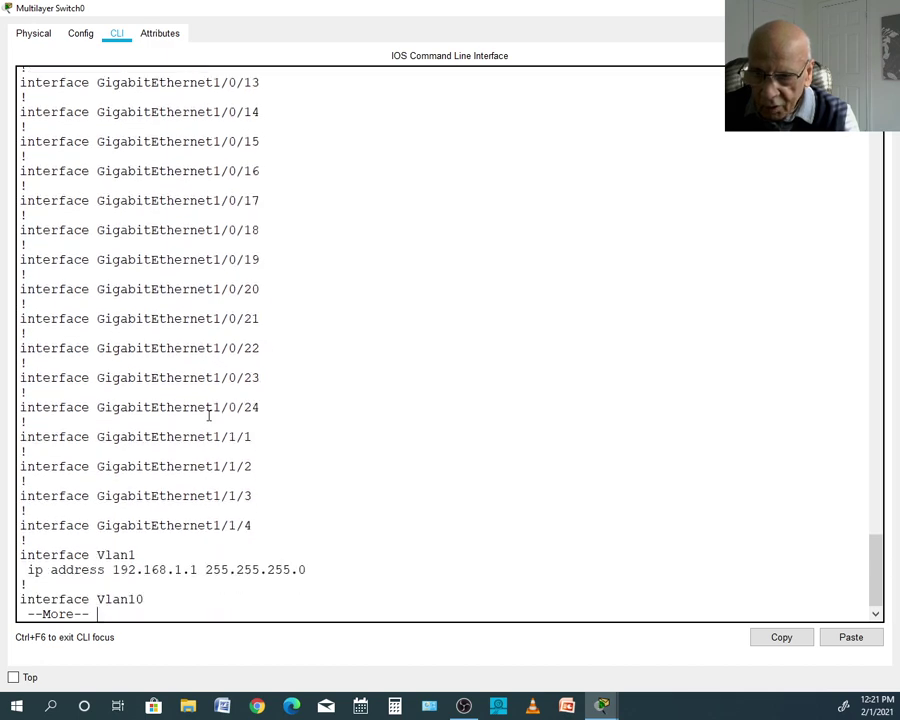
pyautogui.press('Return')
pyautogui.press('Return')
pyautogui.press('Return')
pyautogui.press('Return')
pyautogui.press('Return')
pyautogui.press('Return')
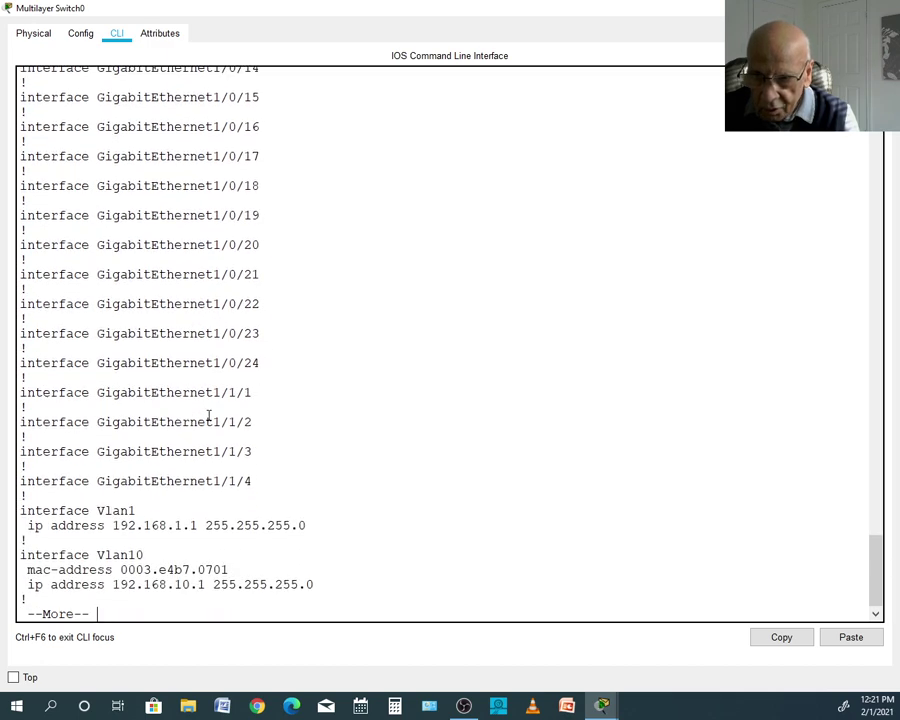
pyautogui.press('Return')
pyautogui.press('Return')
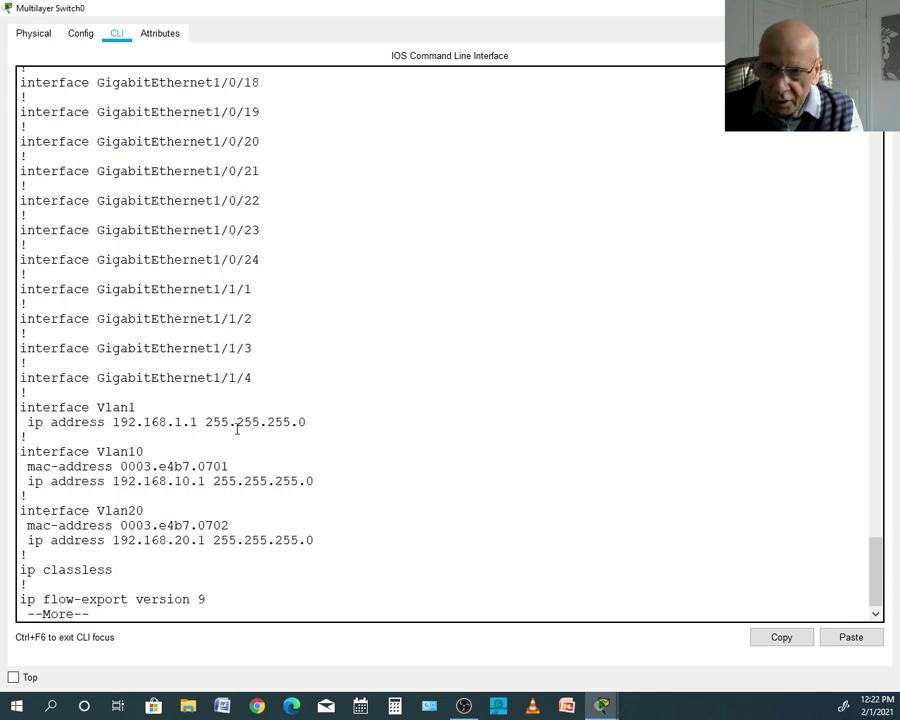
pyautogui.scroll(-1, 115, 426)
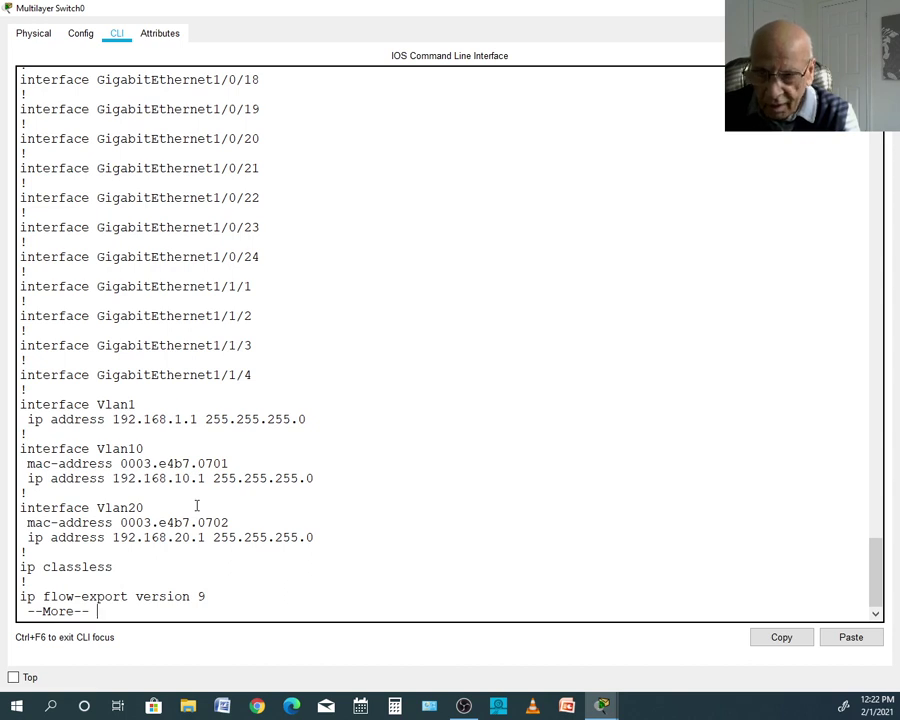
# Page through the rest of the running configuration to the switch prompt and close the switch window.
pyautogui.press('Return')
pyautogui.press('Return')
pyautogui.press('Return')
pyautogui.press('Return')
pyautogui.press('Return')
pyautogui.press('Return')
pyautogui.press('Return')
pyautogui.press('Return')
pyautogui.press('Return')
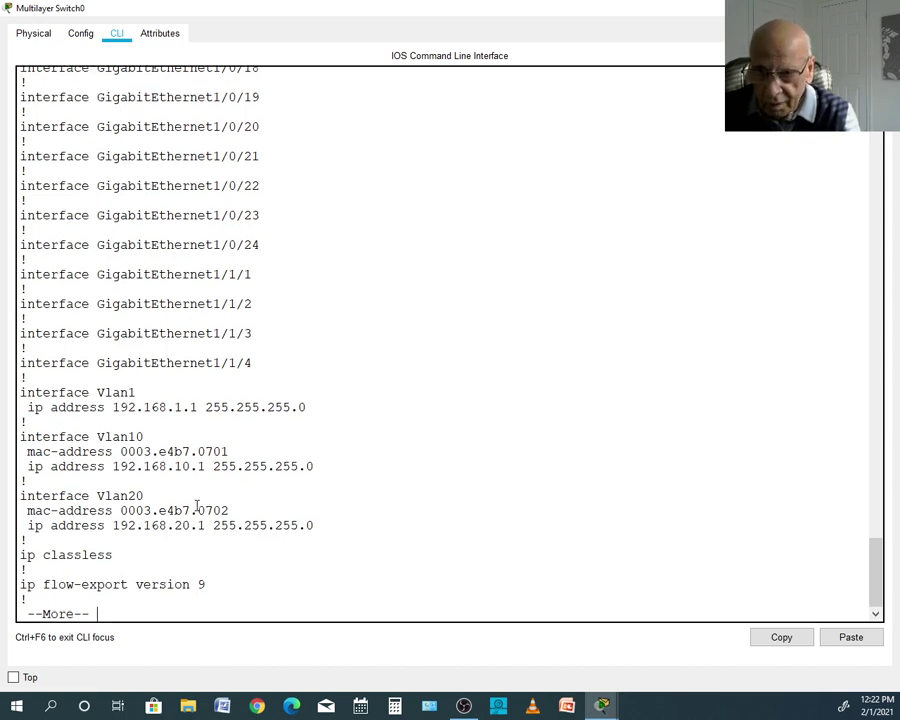
pyautogui.press('Return')
pyautogui.press('Return')
pyautogui.press('Return')
pyautogui.press('Return')
pyautogui.press('Return')
pyautogui.press('Return')
pyautogui.press('Return')
pyautogui.press('Return')
pyautogui.press('Return')
pyautogui.press('Return')
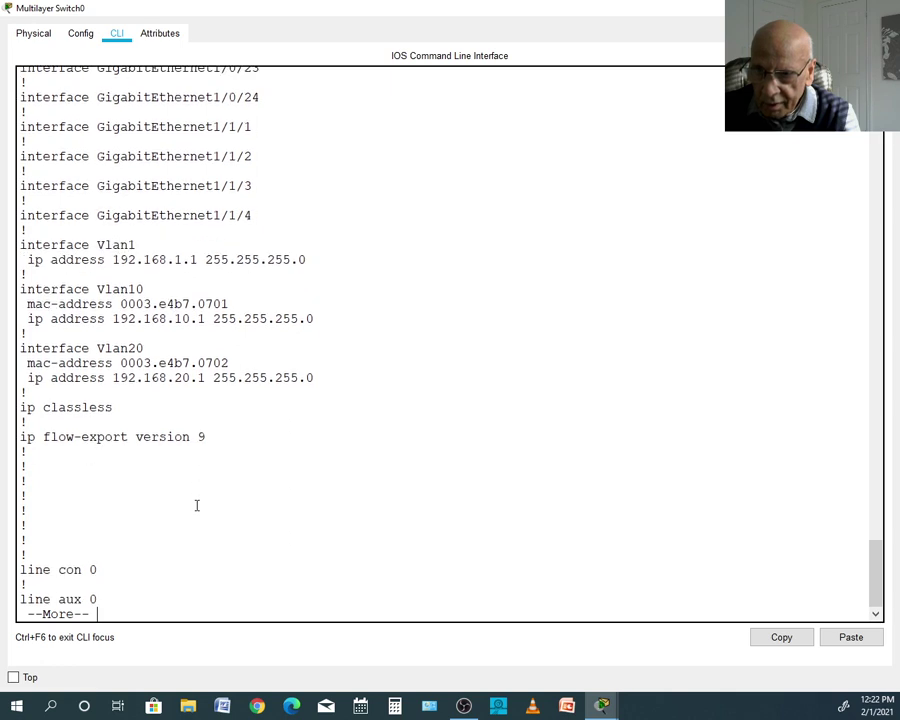
pyautogui.press('Return')
pyautogui.press('Return')
pyautogui.press('Return')
pyautogui.press('Return')
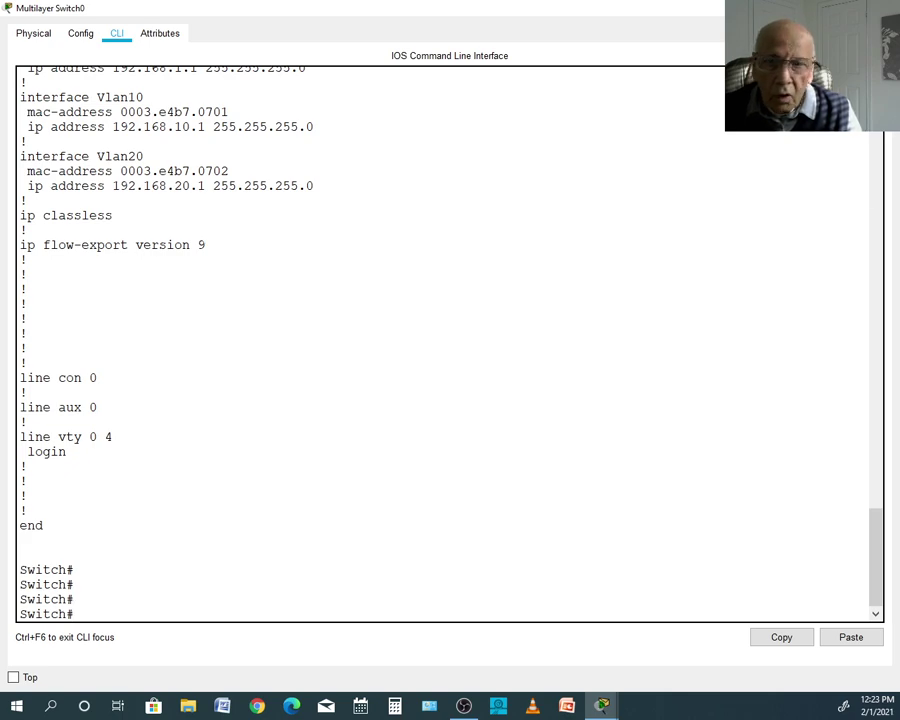
pyautogui.click(885, 8)
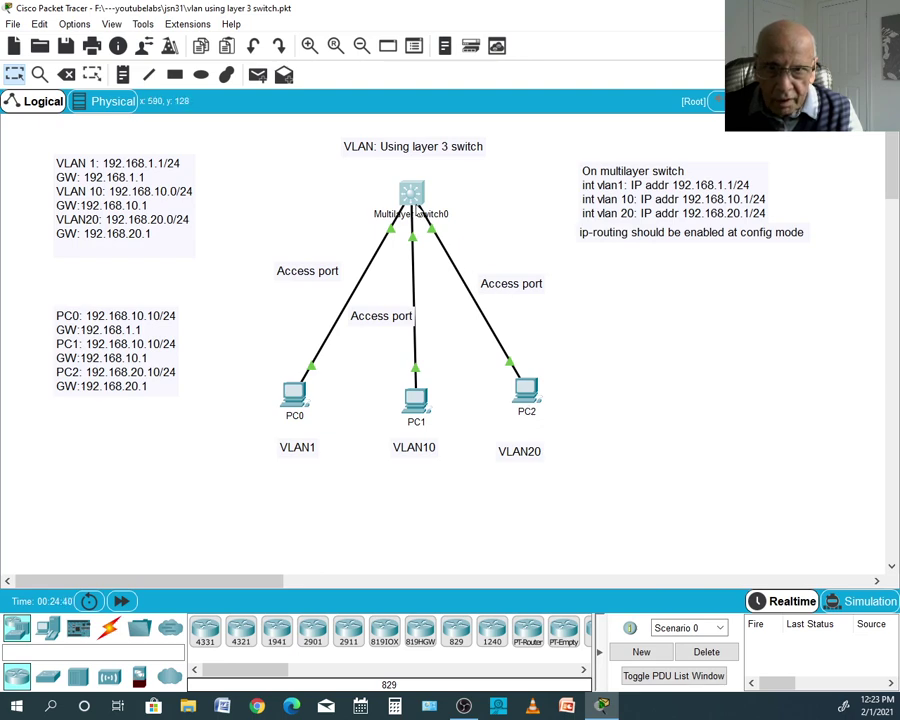
# Examine PC0's IPv4 address, subnet mask and default gateway in its IP configuration, then close its window.
pyautogui.moveTo(415, 208)
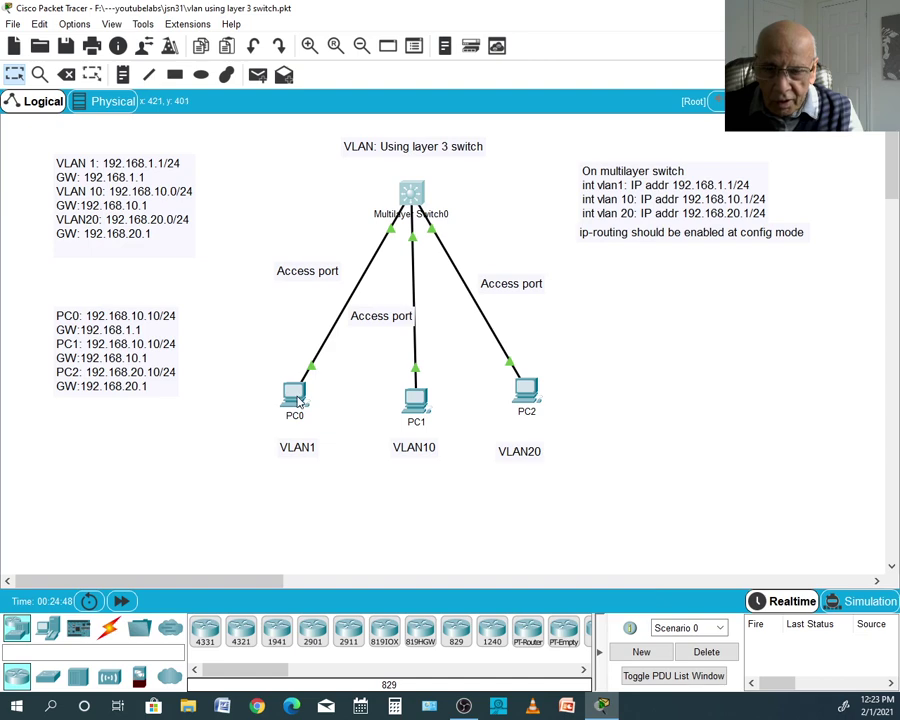
pyautogui.click(296, 398)
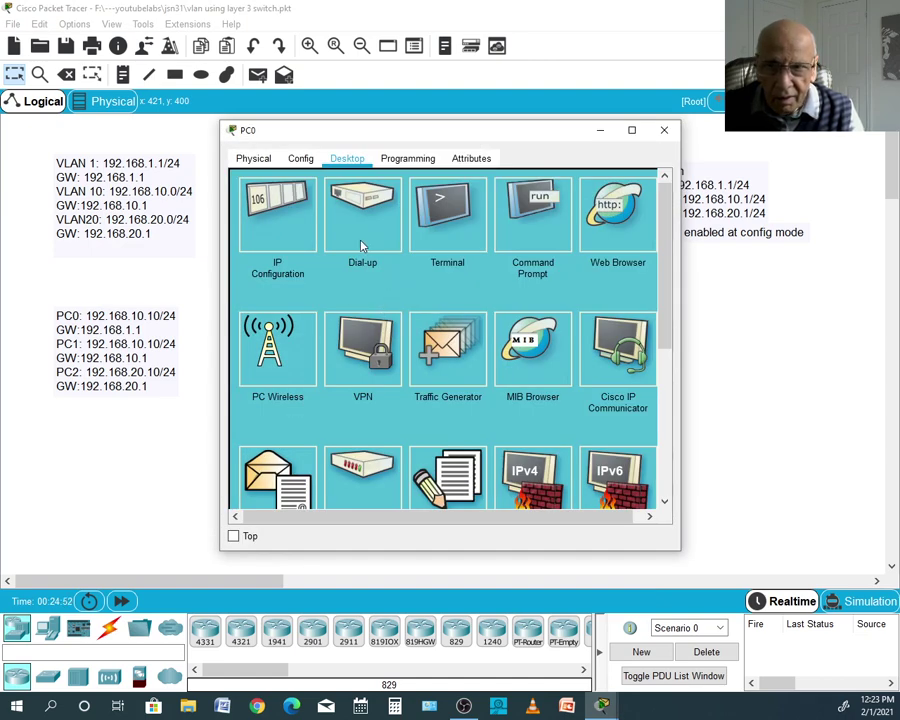
pyautogui.click(280, 210)
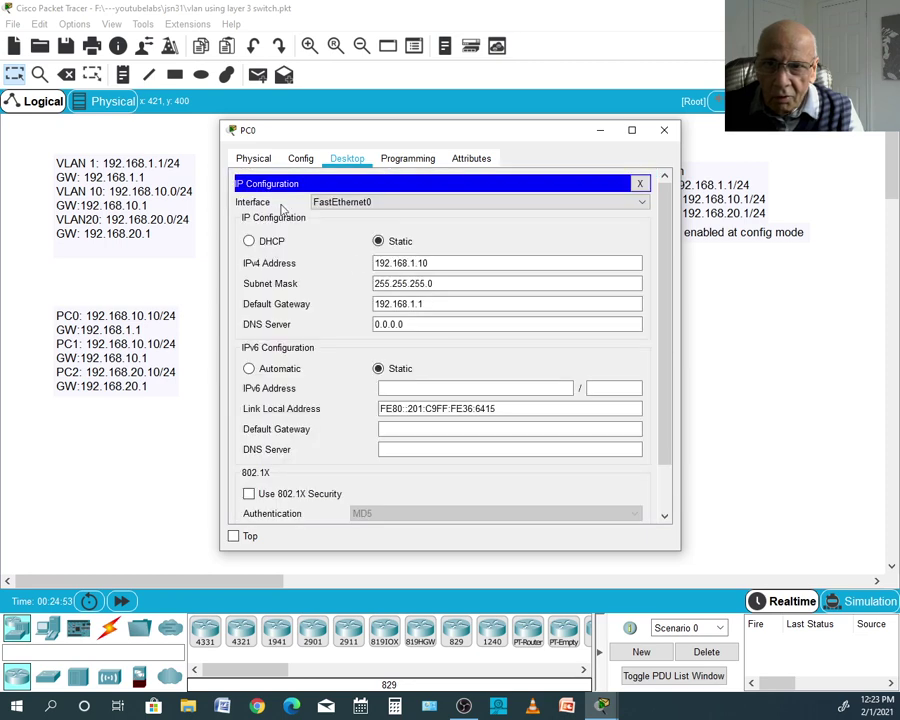
pyautogui.click(430, 281)
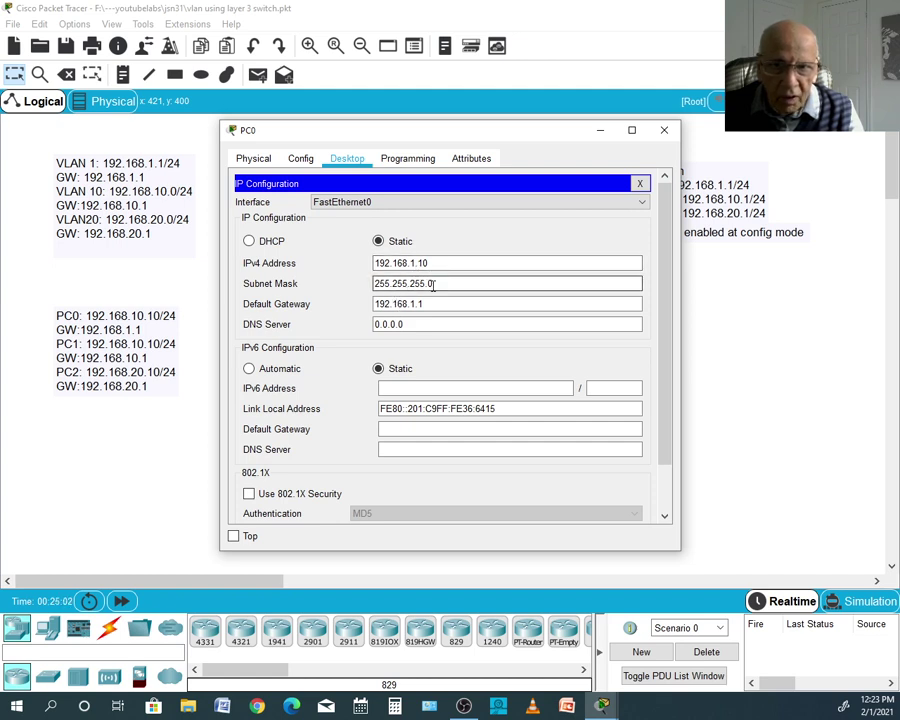
pyautogui.click(398, 302)
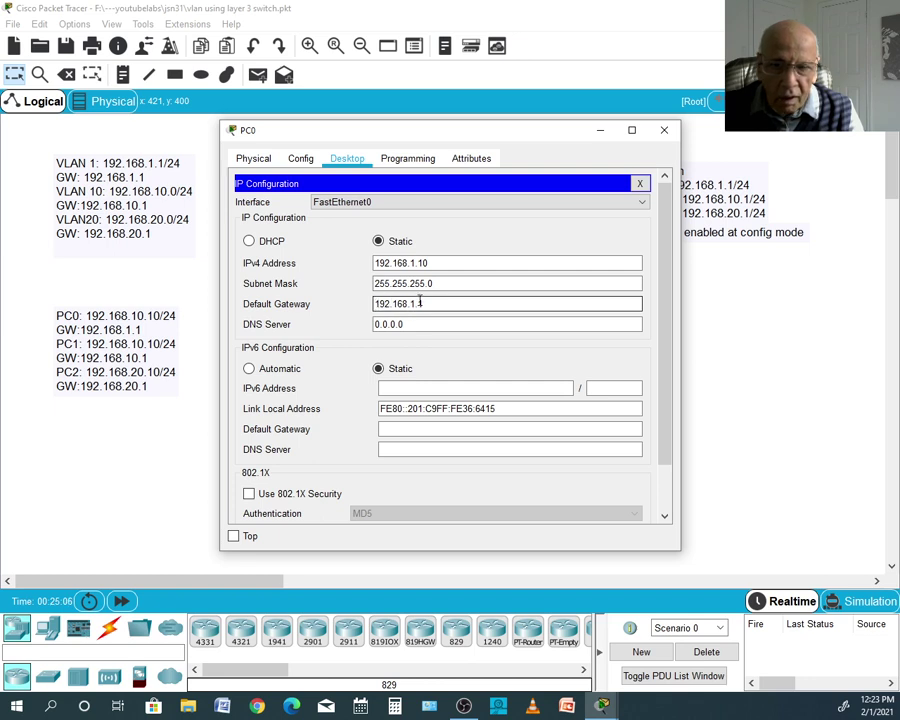
pyautogui.write('.1')
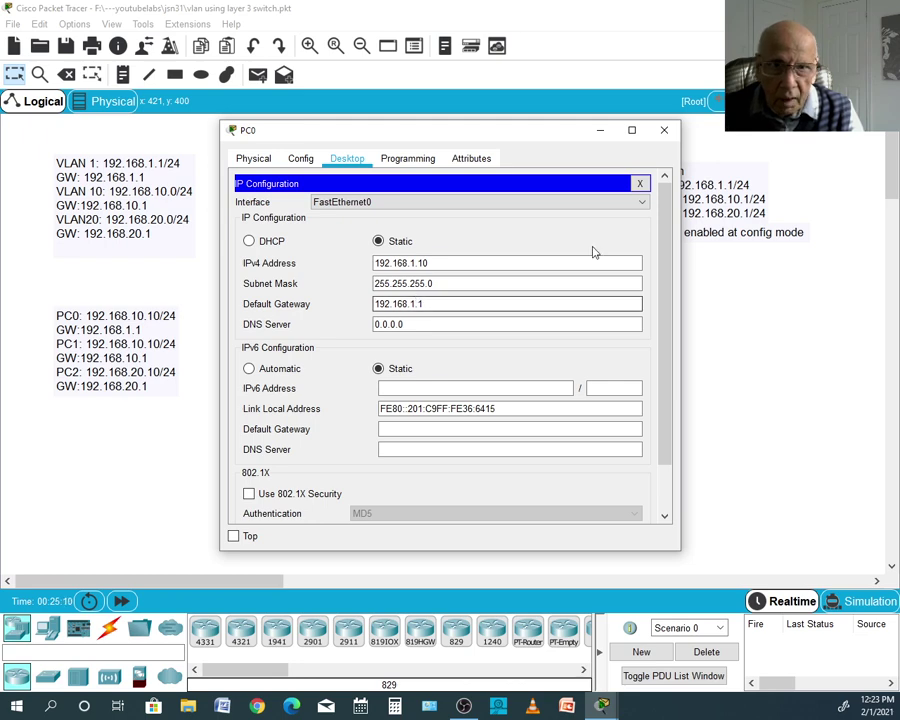
pyautogui.click(662, 134)
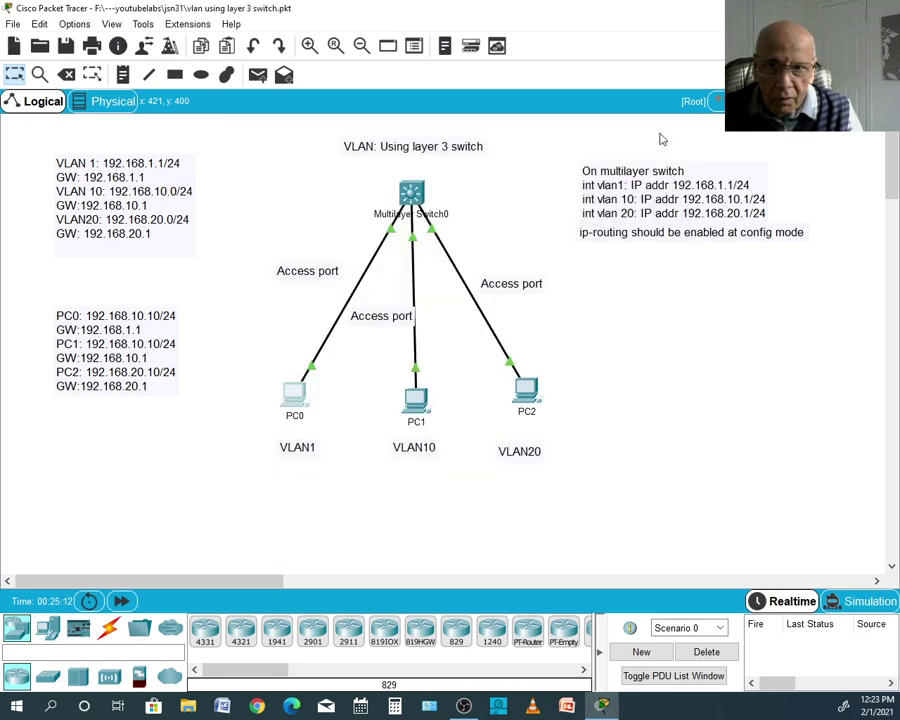
# Examine PC1's IPv4 address, subnet mask and default gateway in its IP configuration, then close its window.
pyautogui.click(419, 403)
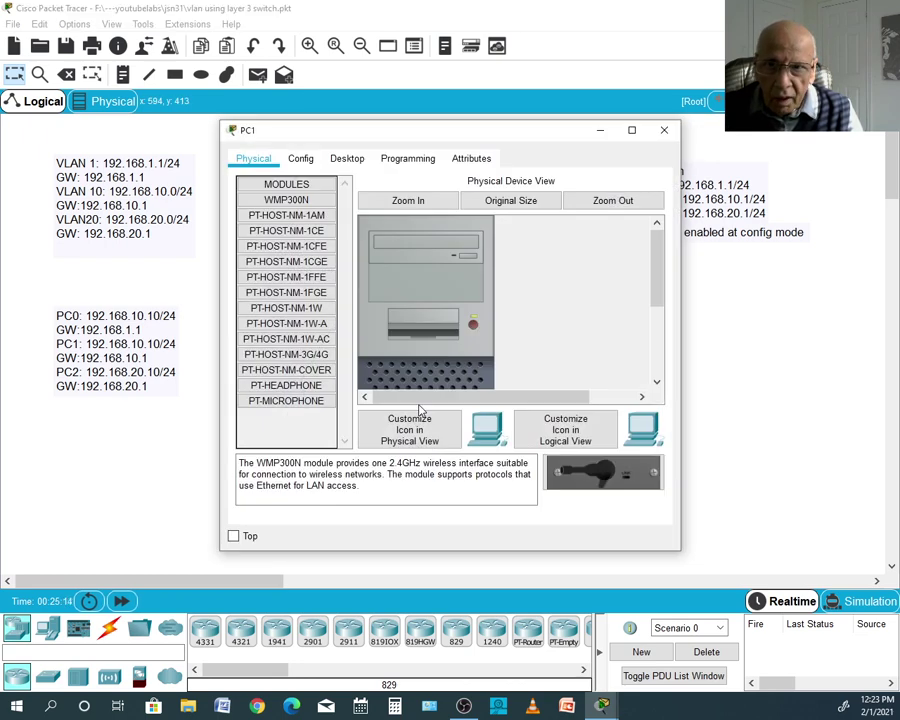
pyautogui.click(346, 159)
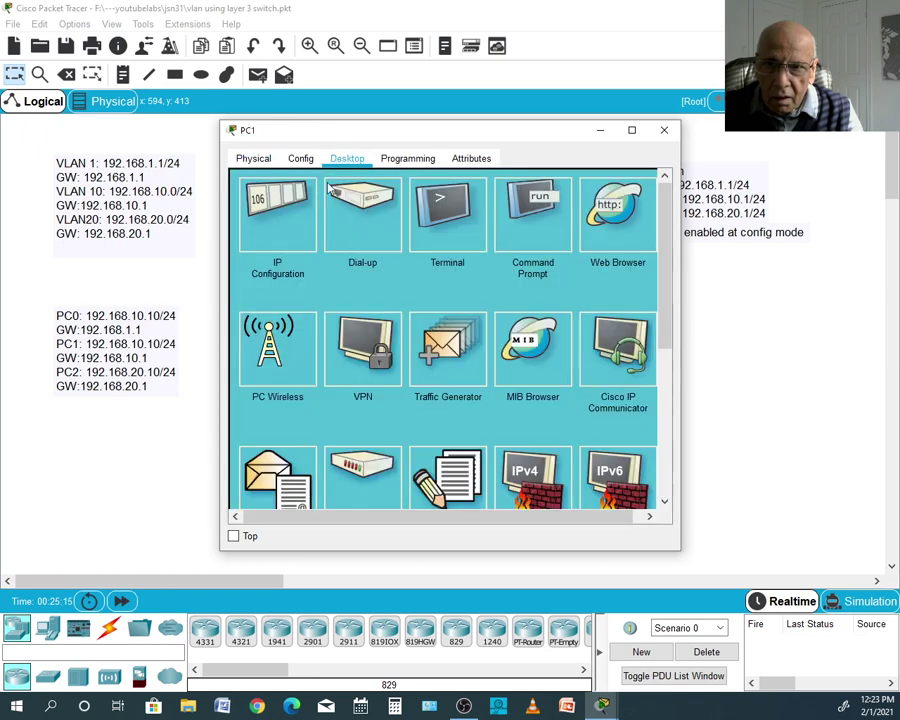
pyautogui.click(272, 207)
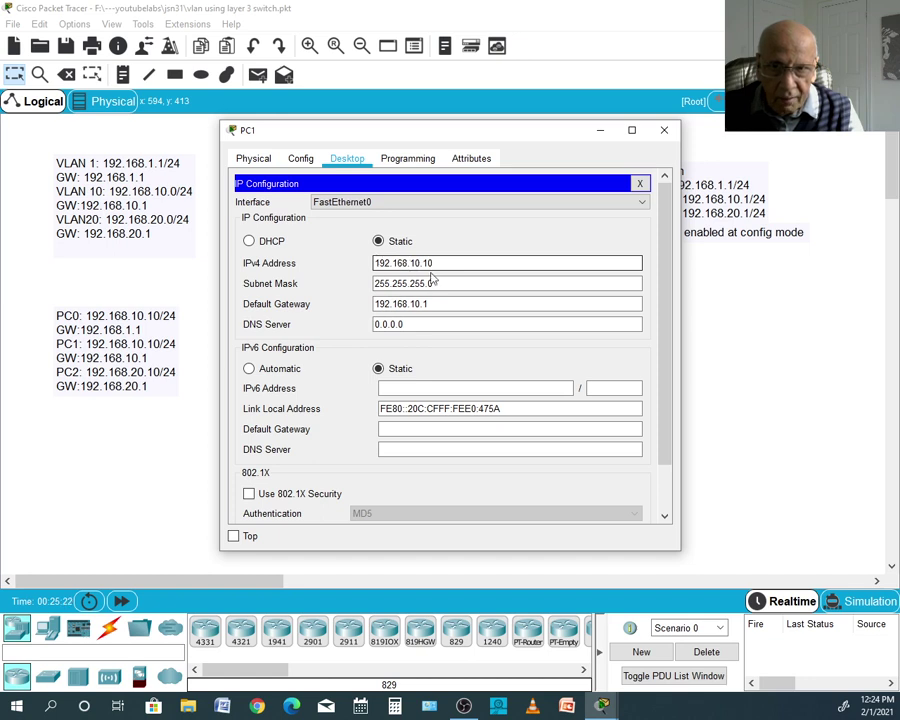
pyautogui.click(375, 283)
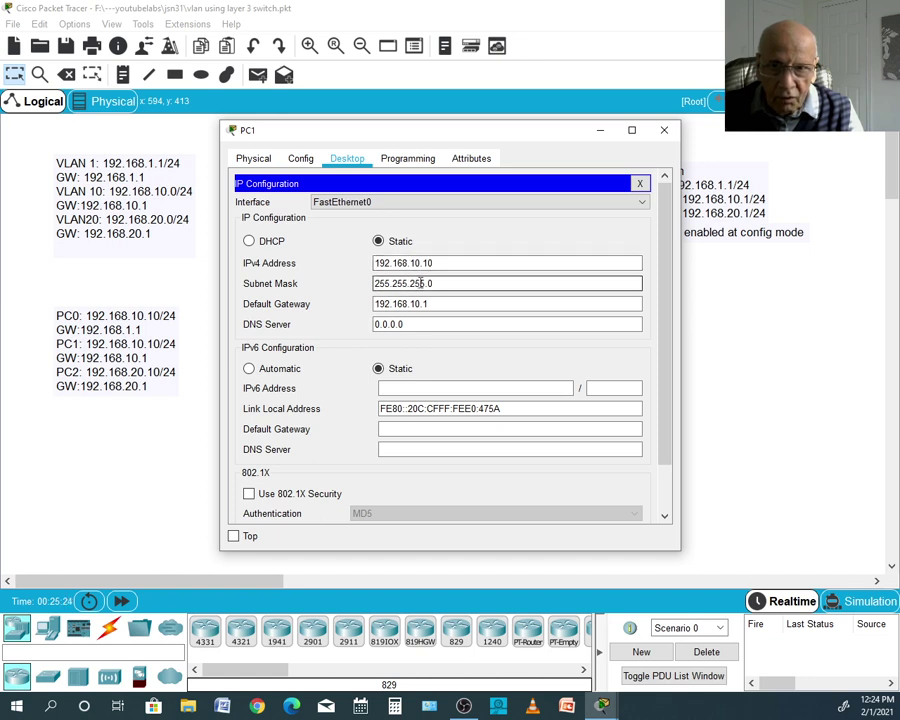
pyautogui.click(387, 305)
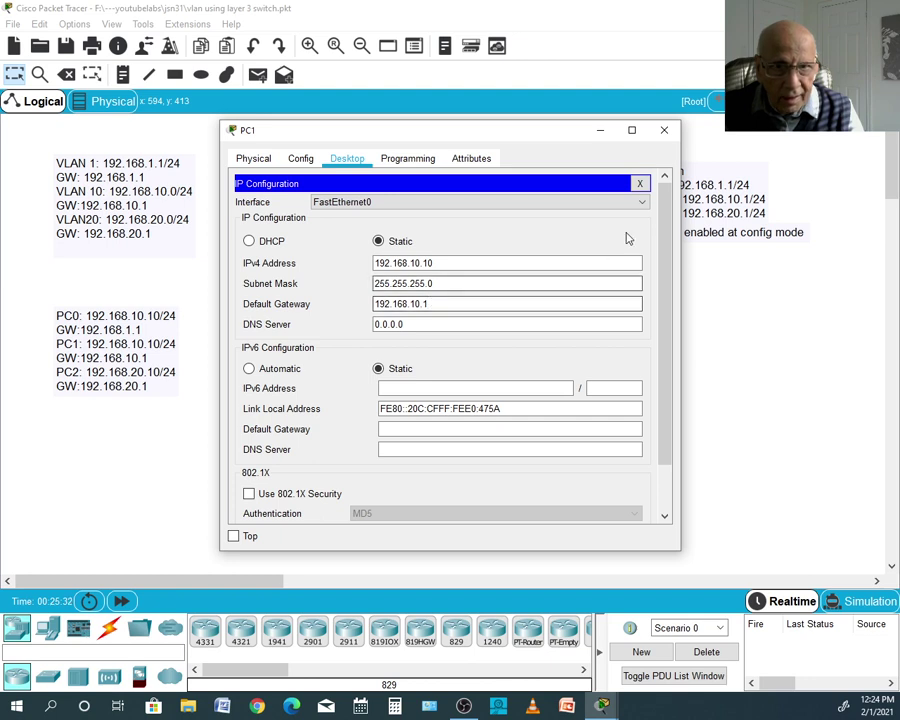
pyautogui.click(664, 131)
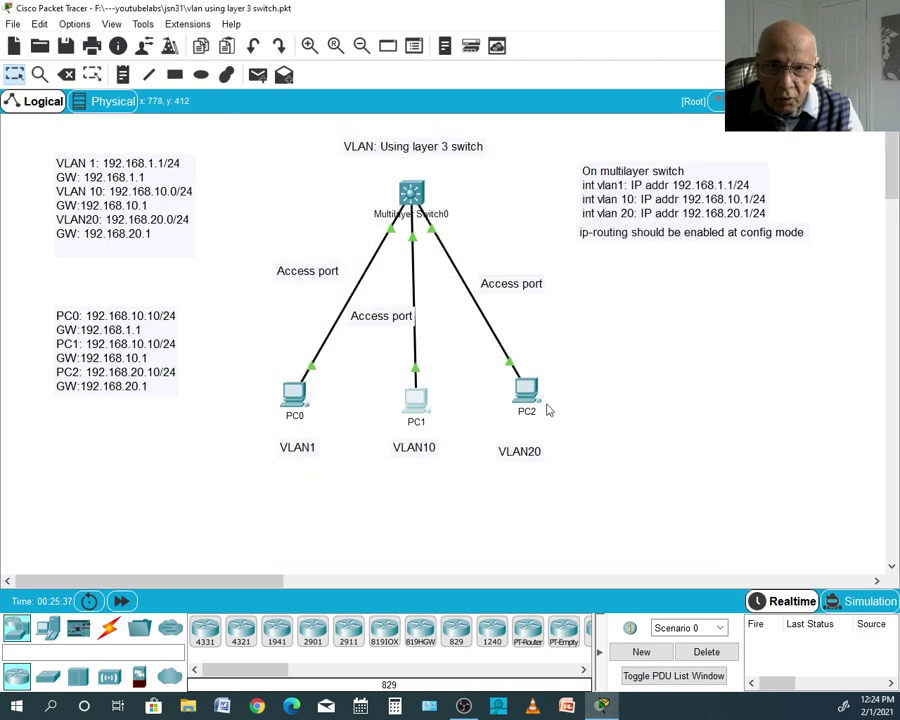
# Examine PC2's IPv4 address, subnet mask and default gateway in its IP configuration, then close its window.
pyautogui.click(527, 393)
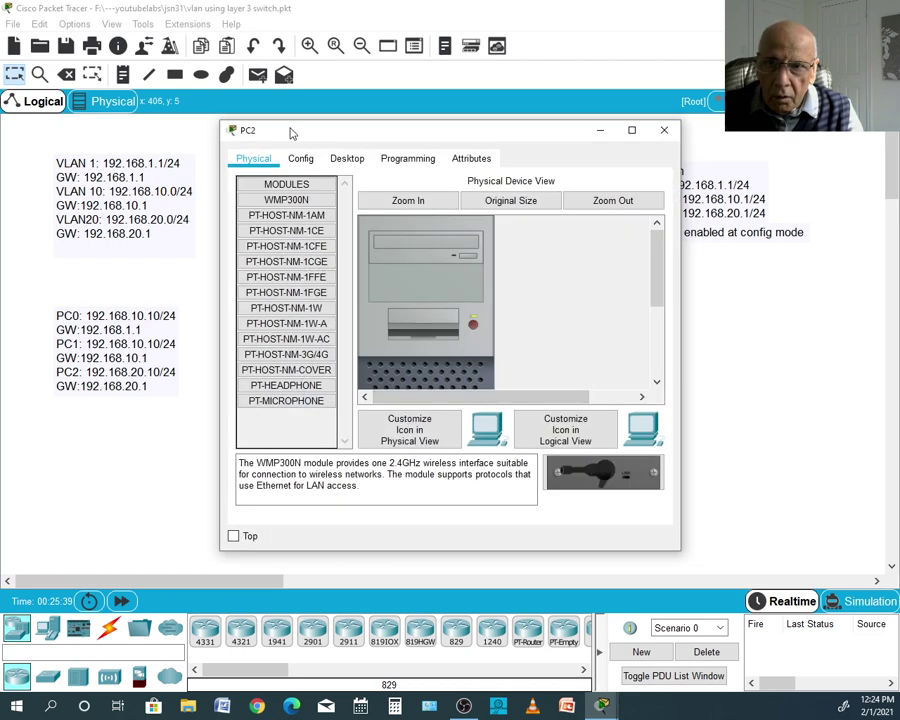
pyautogui.click(347, 160)
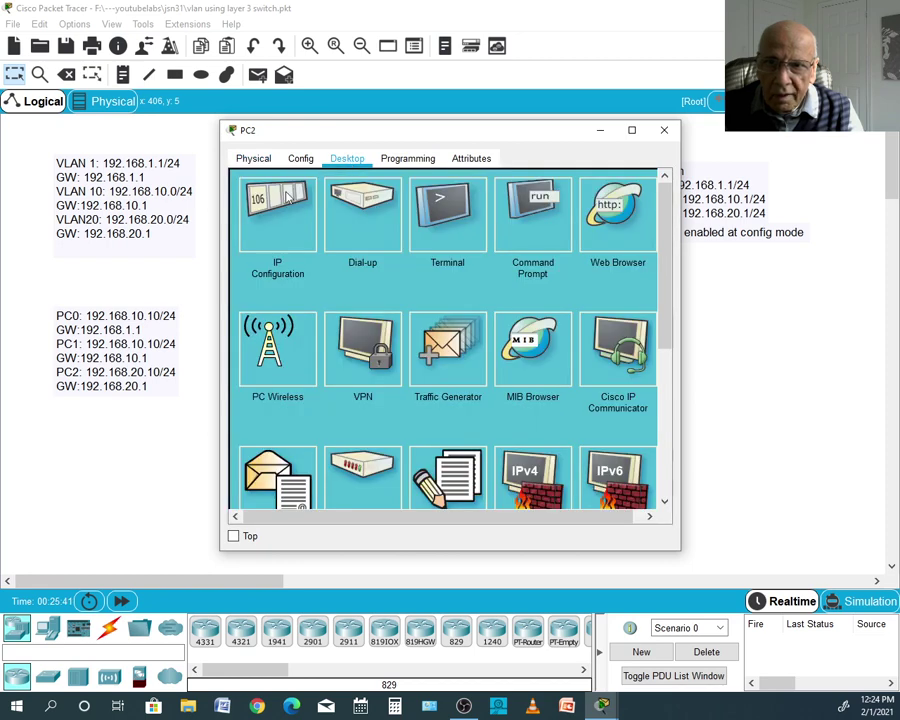
pyautogui.click(287, 198)
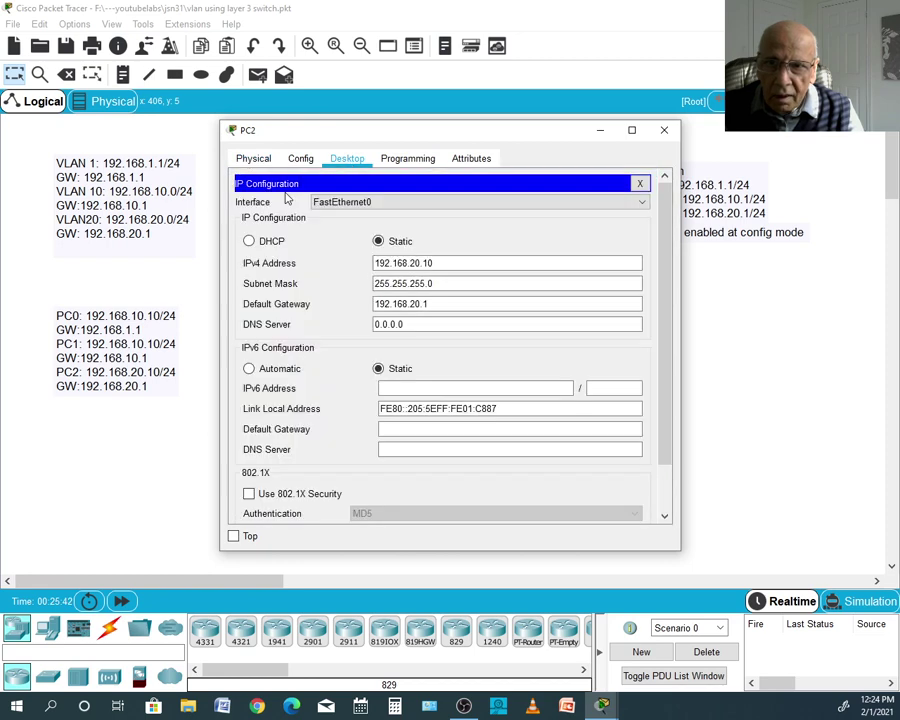
pyautogui.click(407, 283)
pyautogui.click(407, 263)
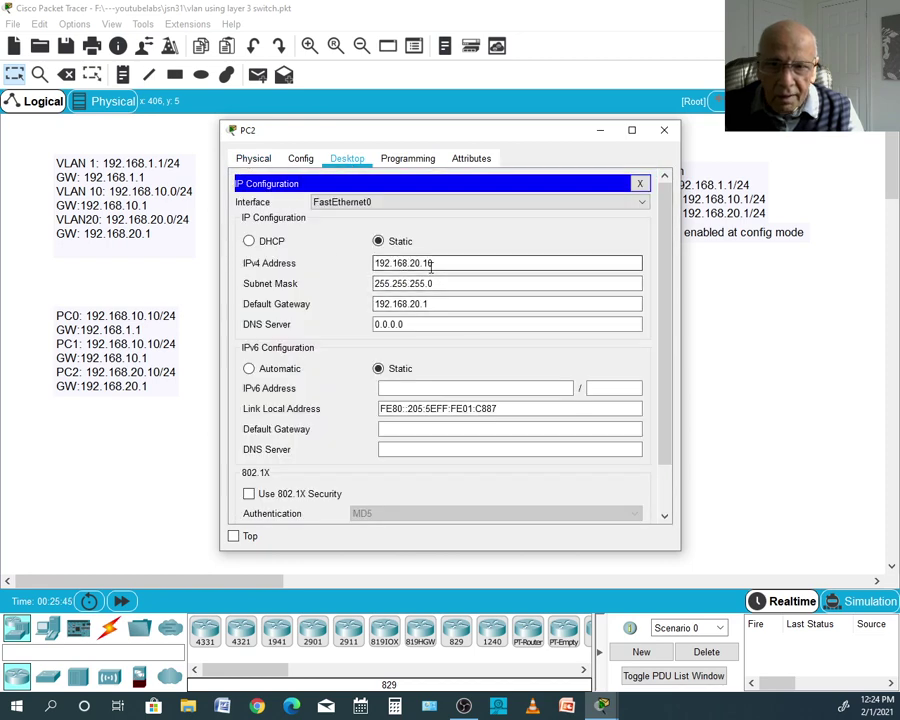
pyautogui.click(436, 283)
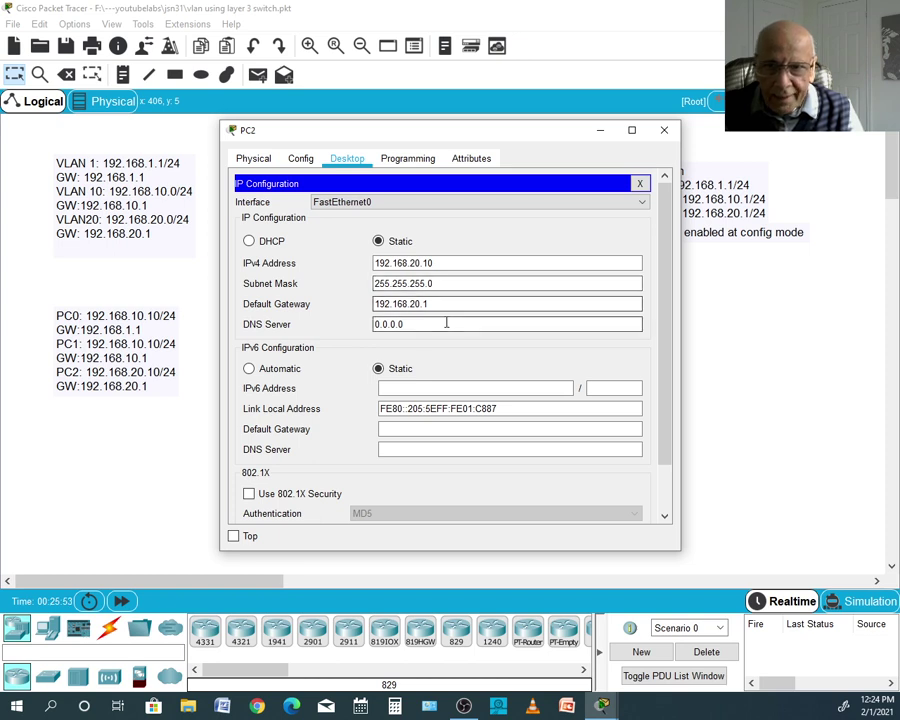
pyautogui.click(397, 304)
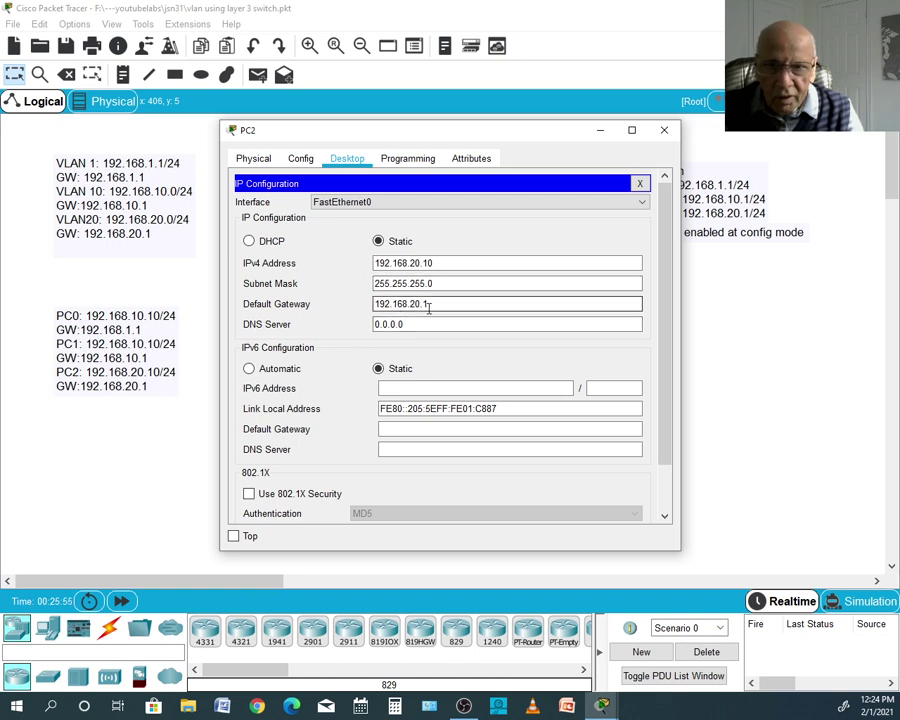
pyautogui.click(663, 131)
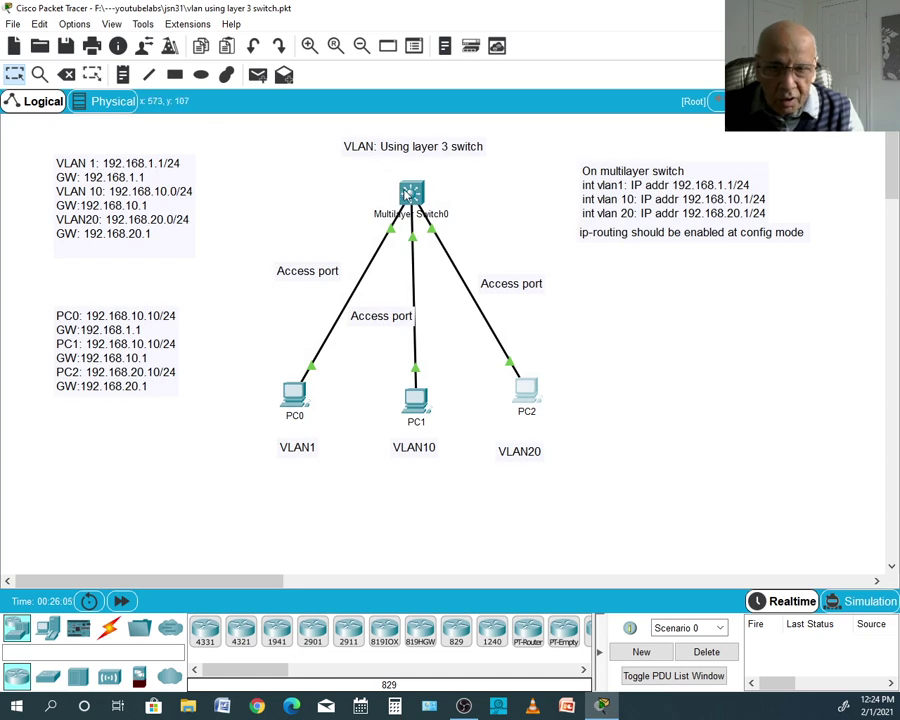
# Open PC0's Command Prompt and try to clear the screen with the cls command.
pyautogui.moveTo(408, 194)
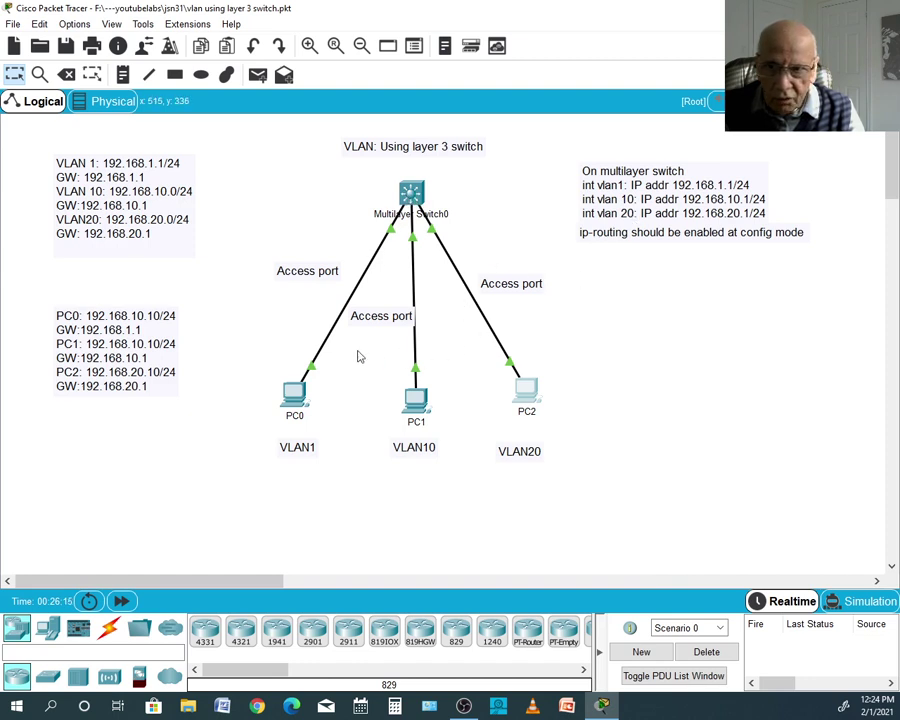
pyautogui.click(296, 402)
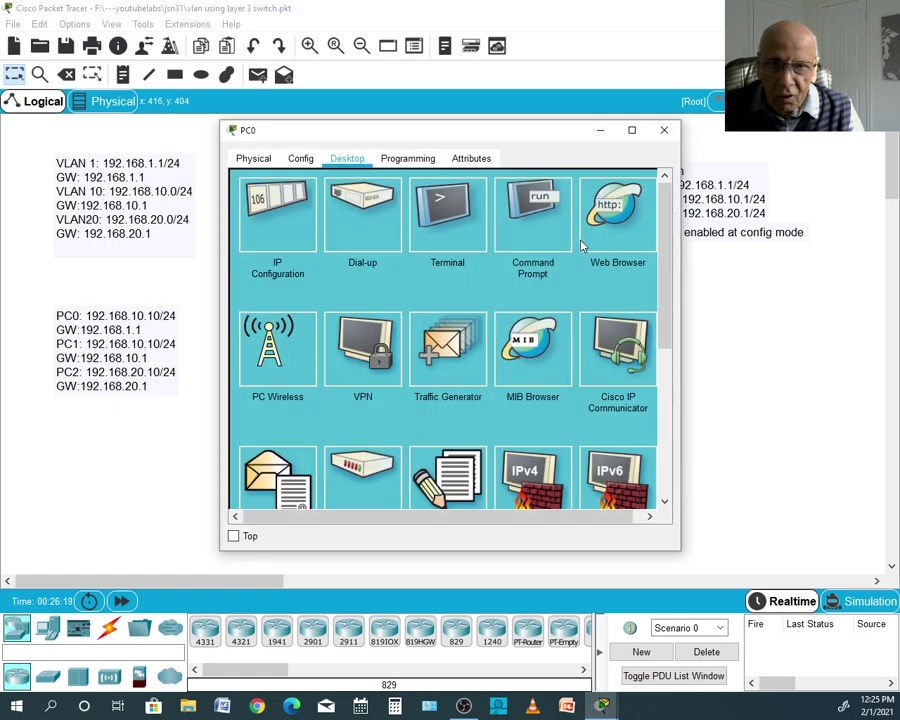
pyautogui.click(540, 220)
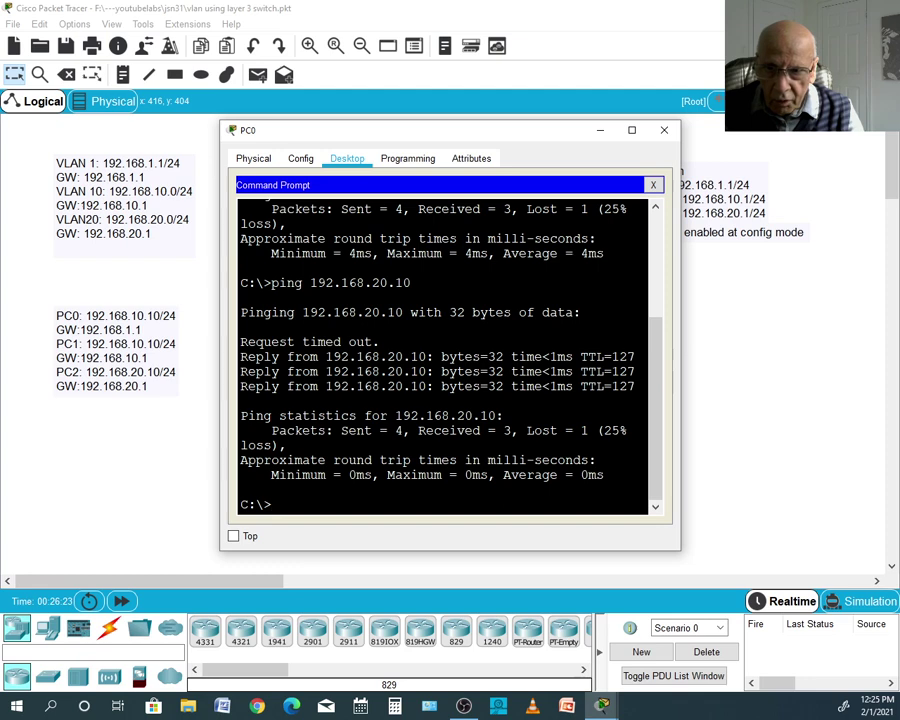
pyautogui.write('cls')
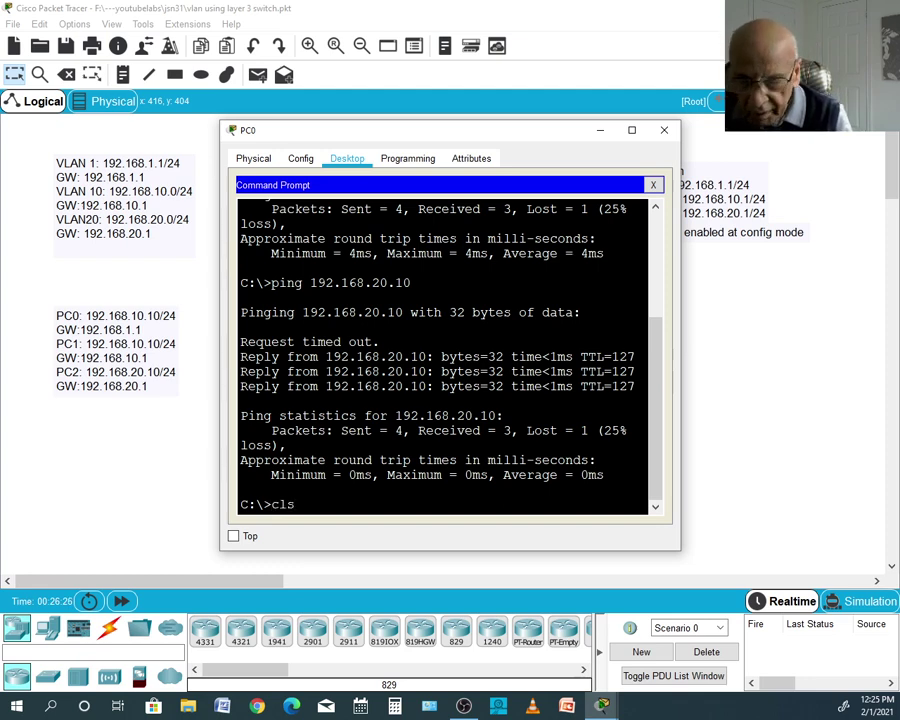
pyautogui.press('Return')
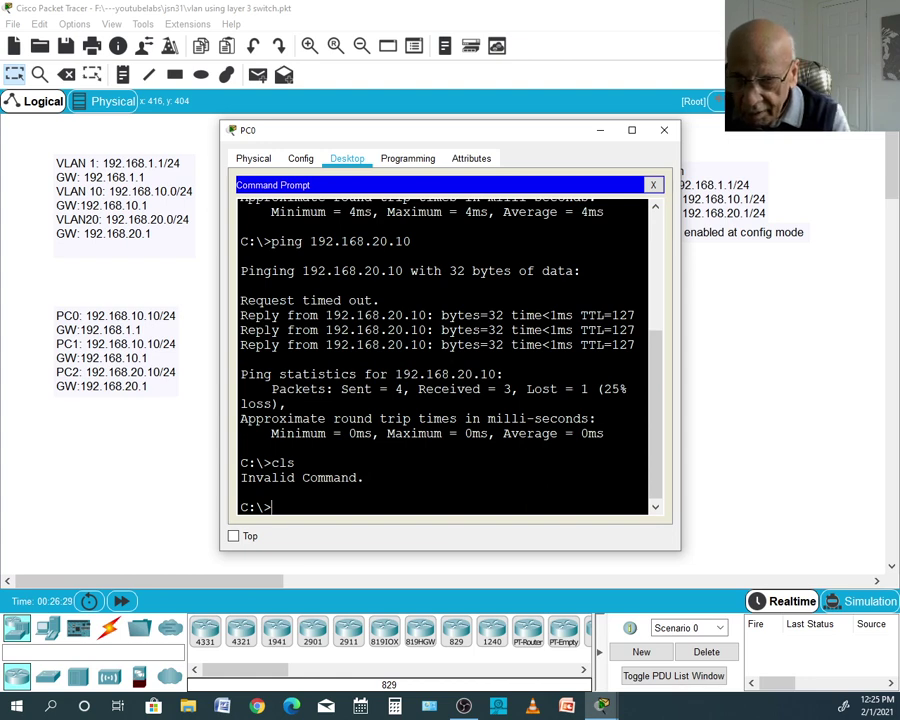
# Ping PC1 in VLAN 10 at 192.168.10.10 from PC0's Command Prompt.
pyautogui.write('p')
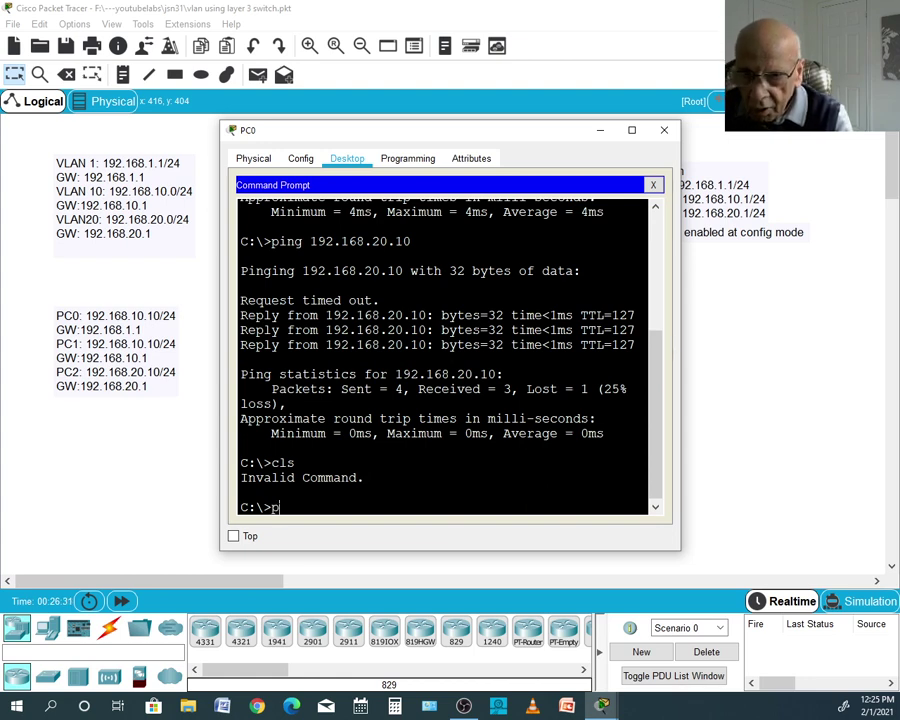
pyautogui.write('ing ')
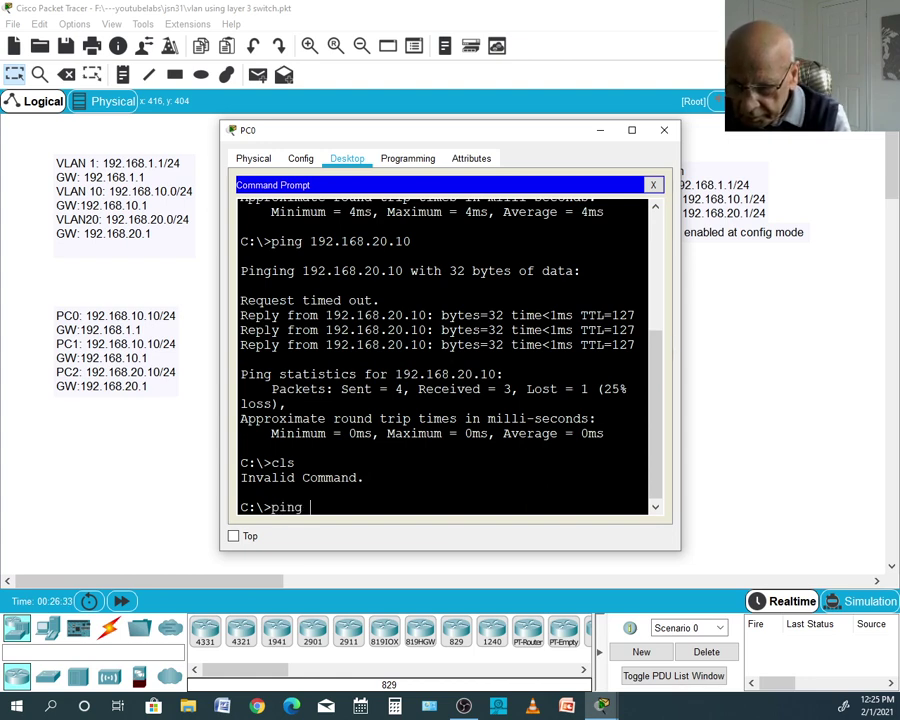
pyautogui.write('192.')
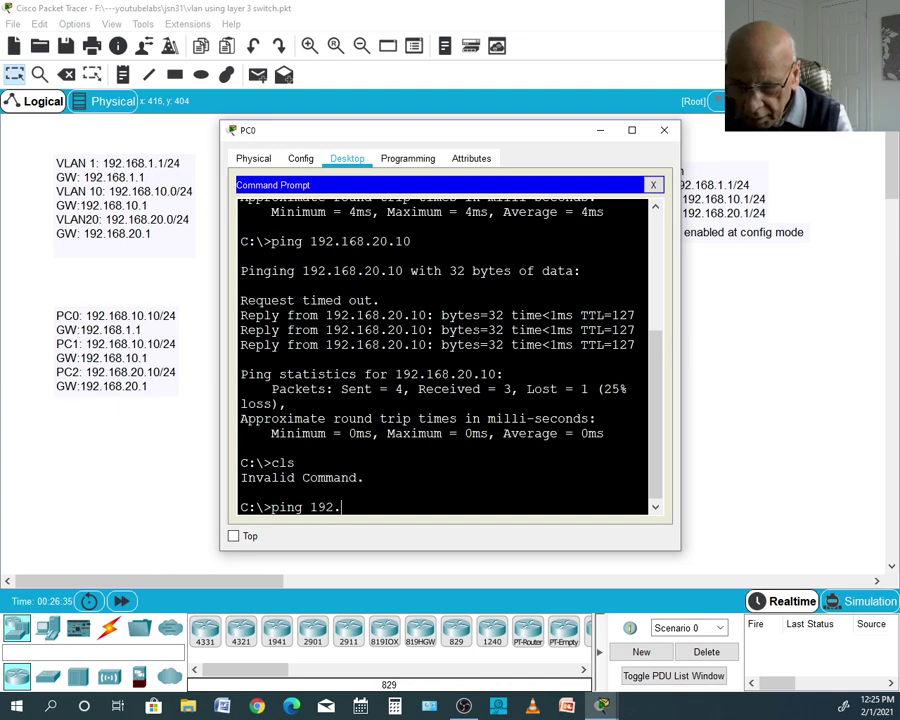
pyautogui.write('168.')
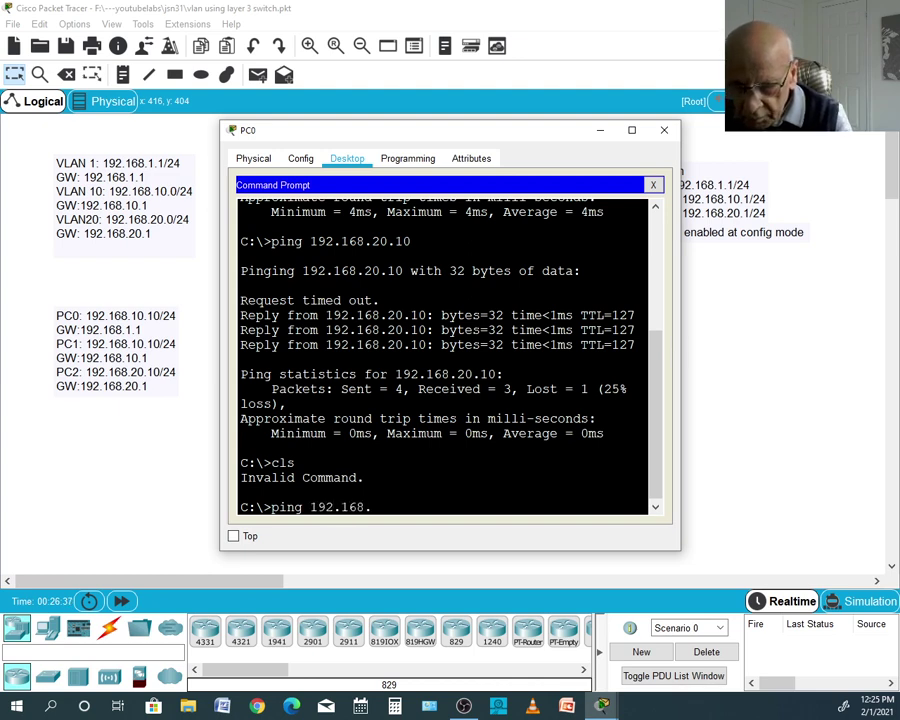
pyautogui.write('10.1')
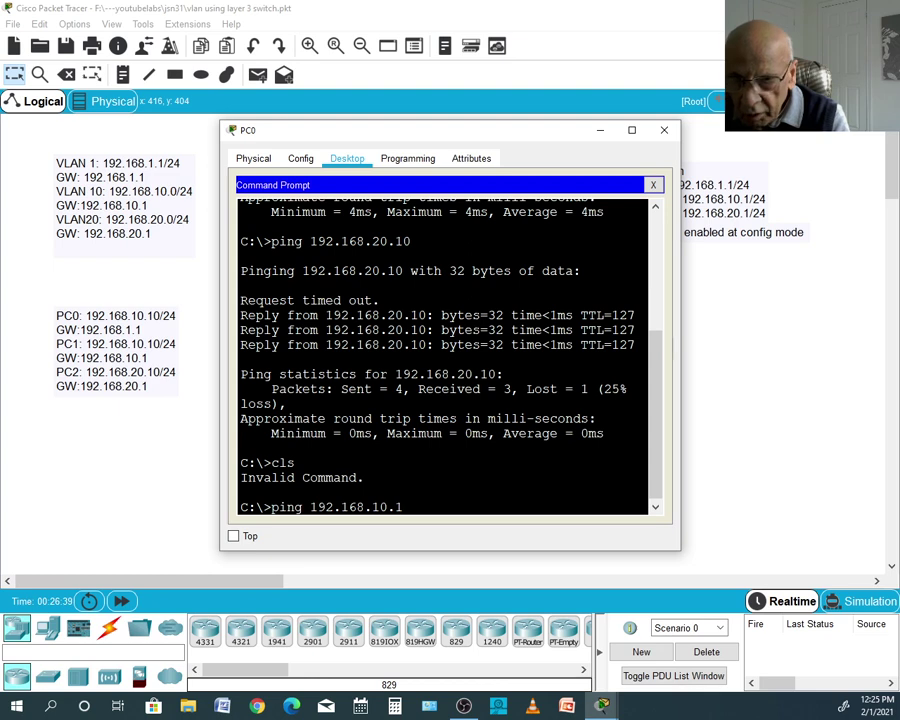
pyautogui.write('0')
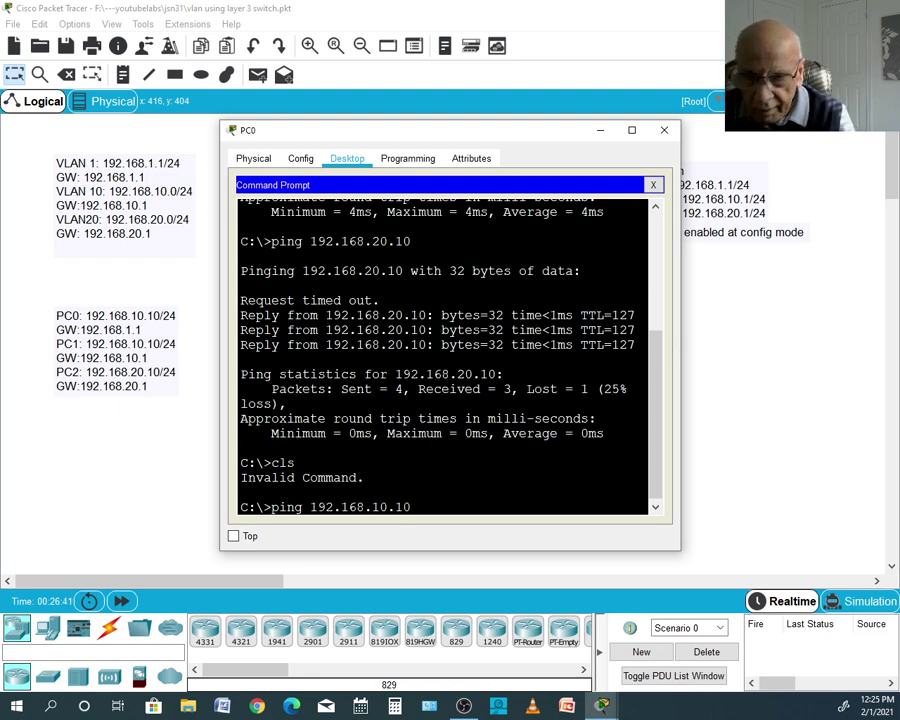
pyautogui.press('Return')
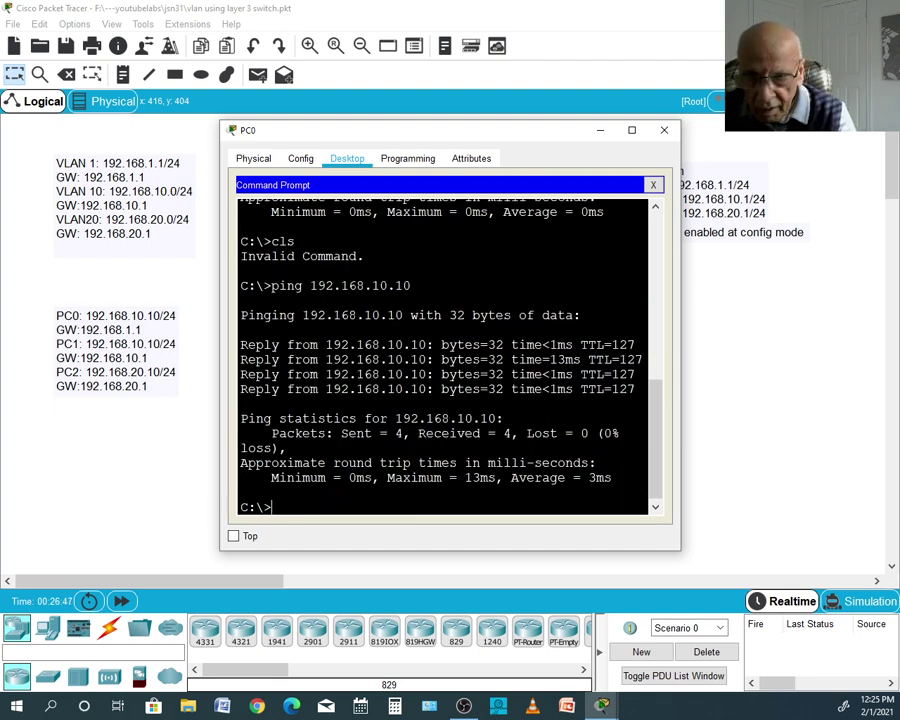
# Ping PC2 in VLAN 20 at 192.168.20.10 from PC0, then close the PC0 window.
pyautogui.press('Up')
pyautogui.press('BackSpace')
pyautogui.press('BackSpace')
pyautogui.press('BackSpace')
pyautogui.press('BackSpace')
pyautogui.press('BackSpace')
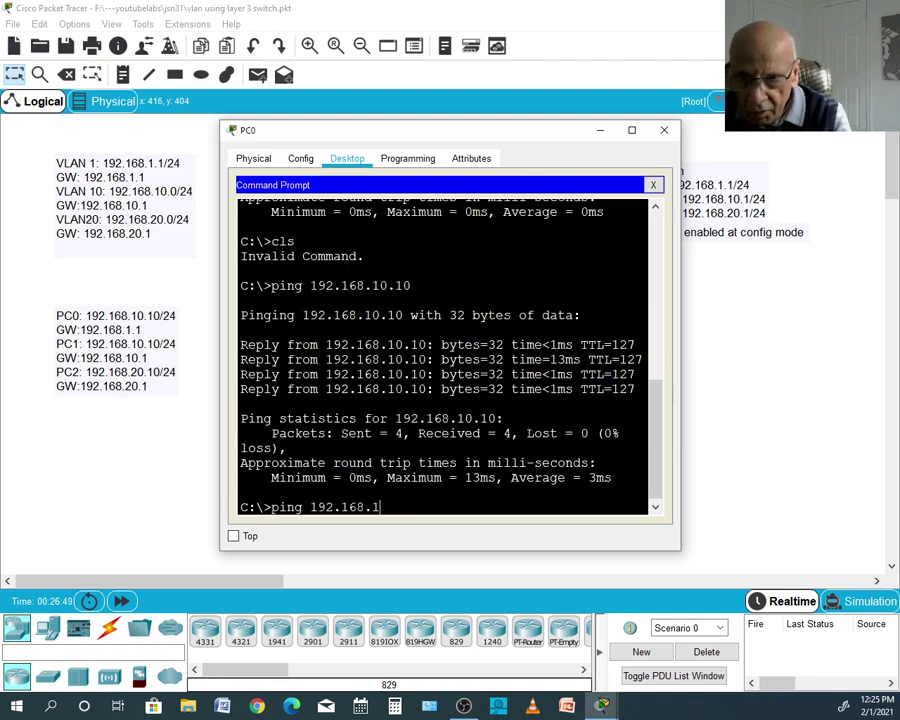
pyautogui.write('20')
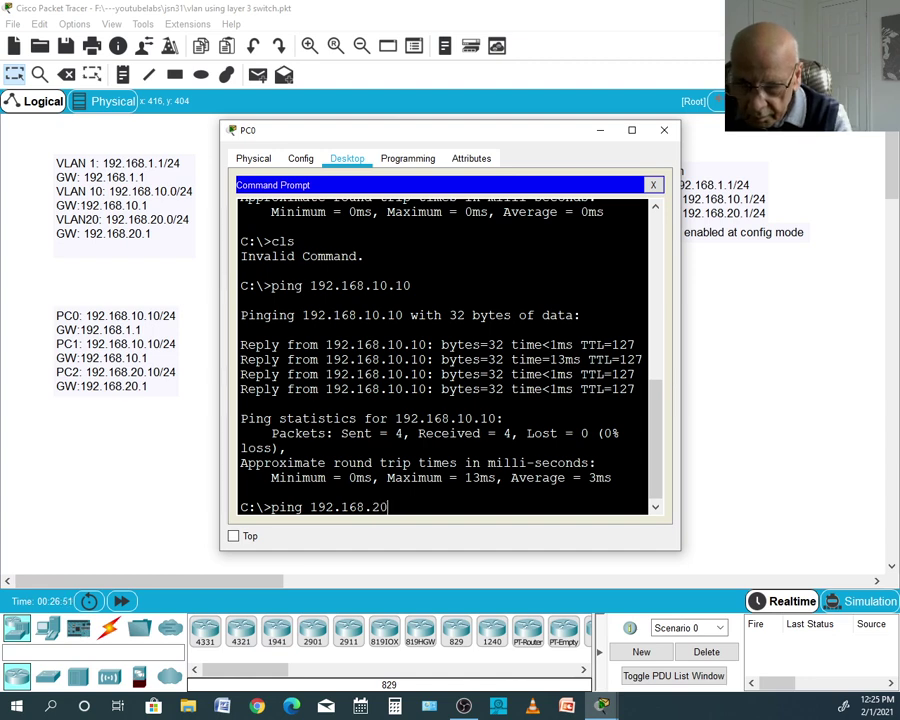
pyautogui.write('.10')
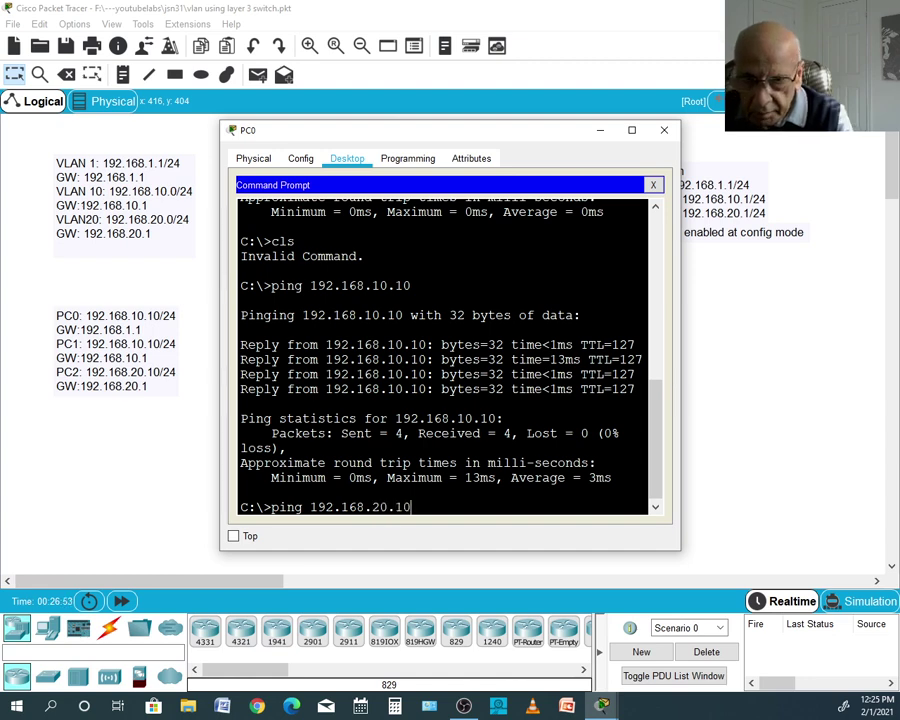
pyautogui.press('Return')
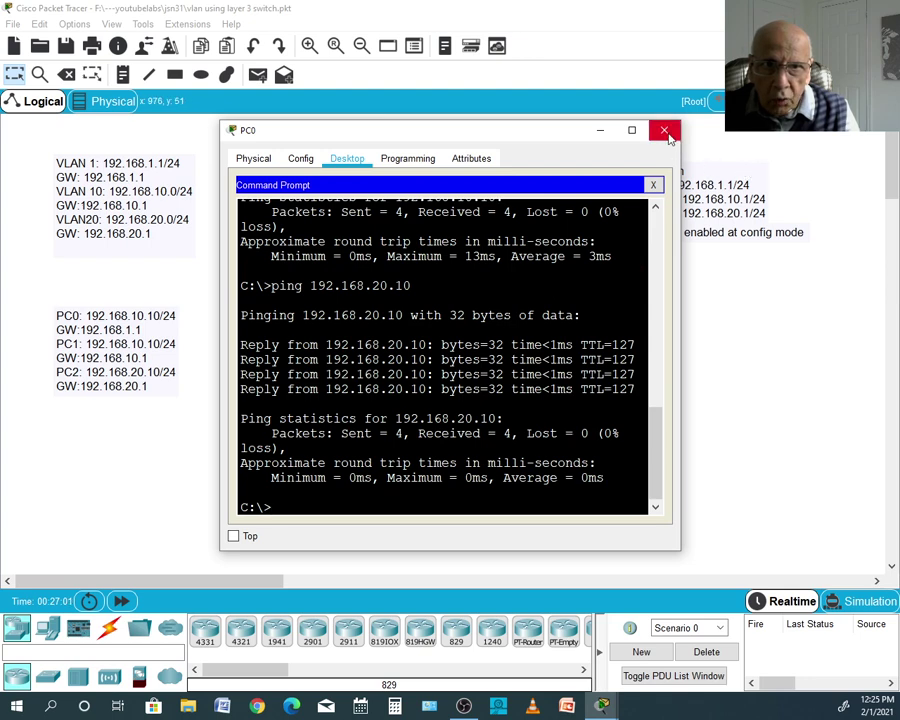
pyautogui.click(666, 132)
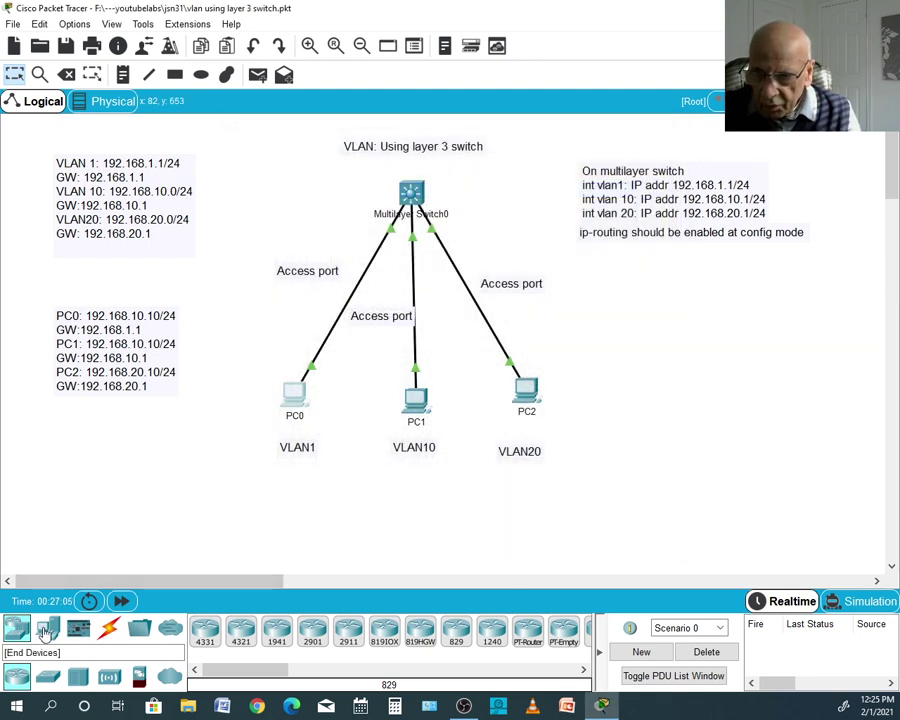
# Add a PC above PC0 and connect its FastEthernet0 to the multilayer switch's GigabitEthernet1/0/4 with a Copper Straight-Through cable.
pyautogui.click(46, 630)
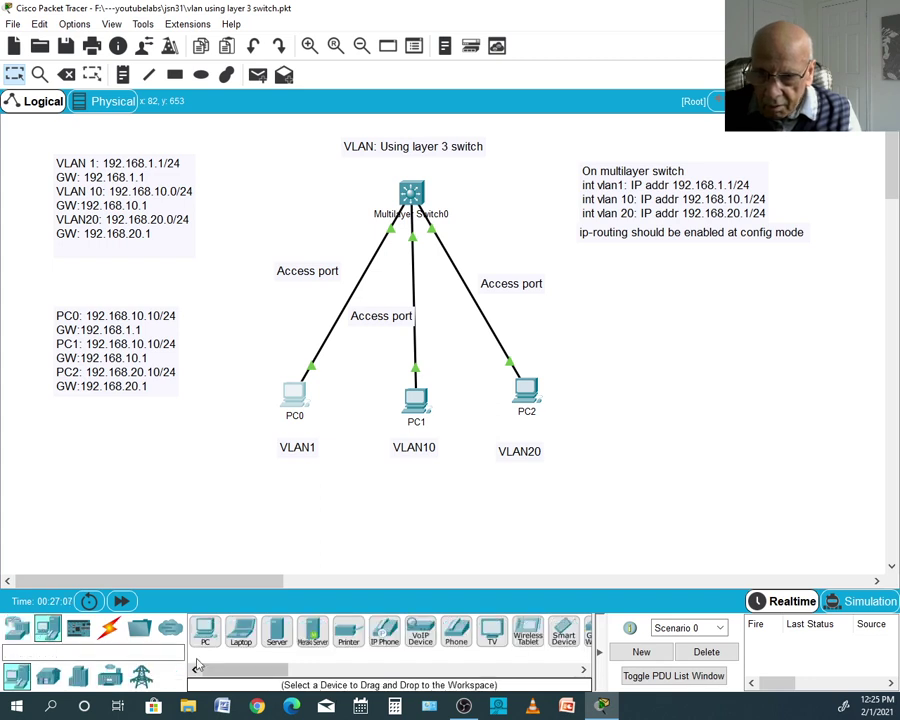
pyautogui.moveTo(205, 633); pyautogui.dragTo(264, 345)
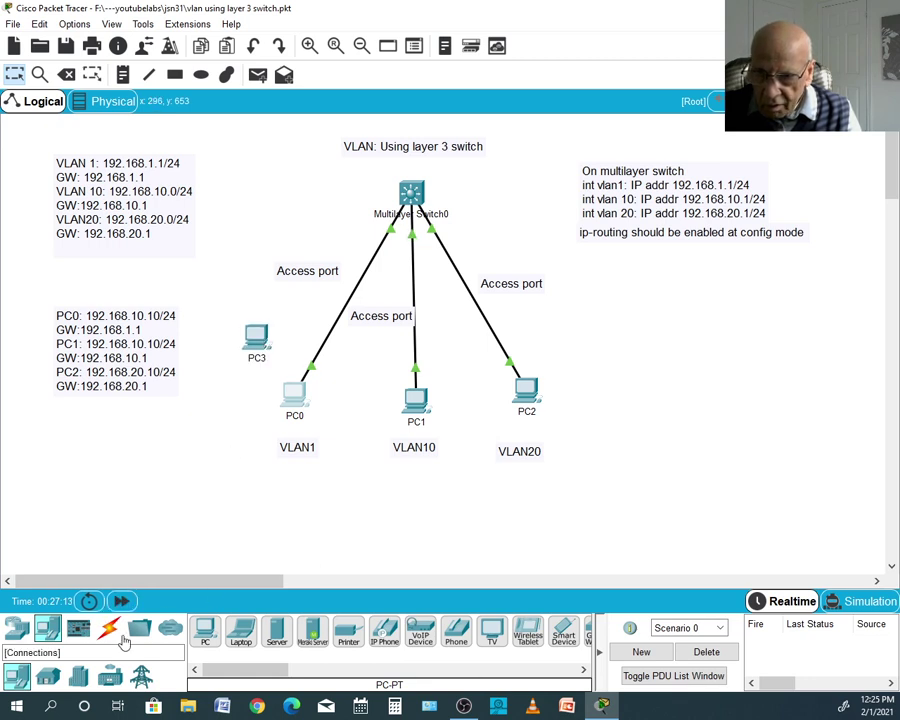
pyautogui.click(108, 628)
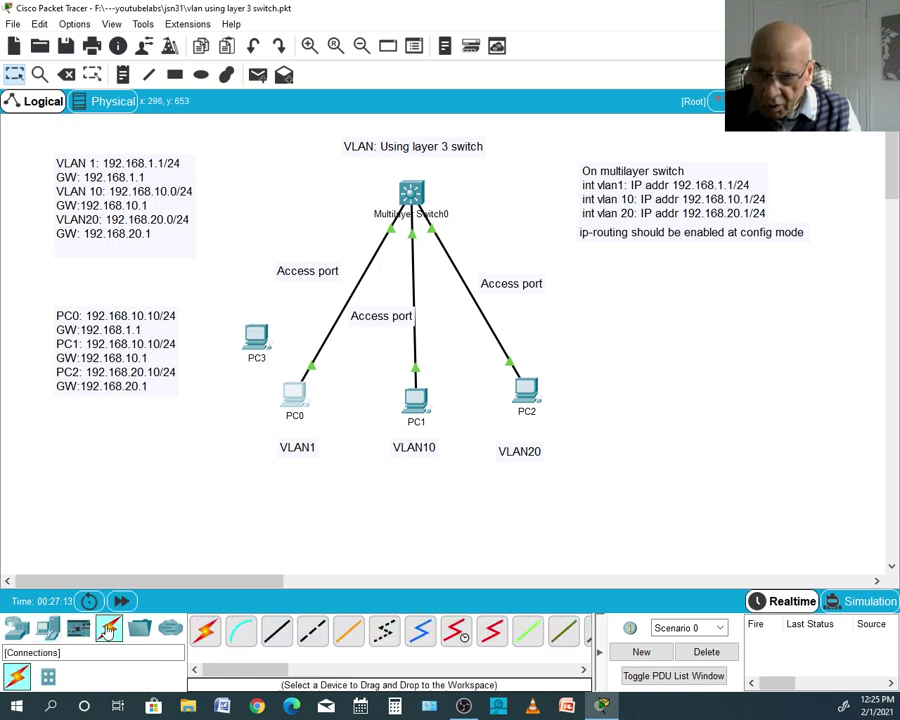
pyautogui.click(277, 630)
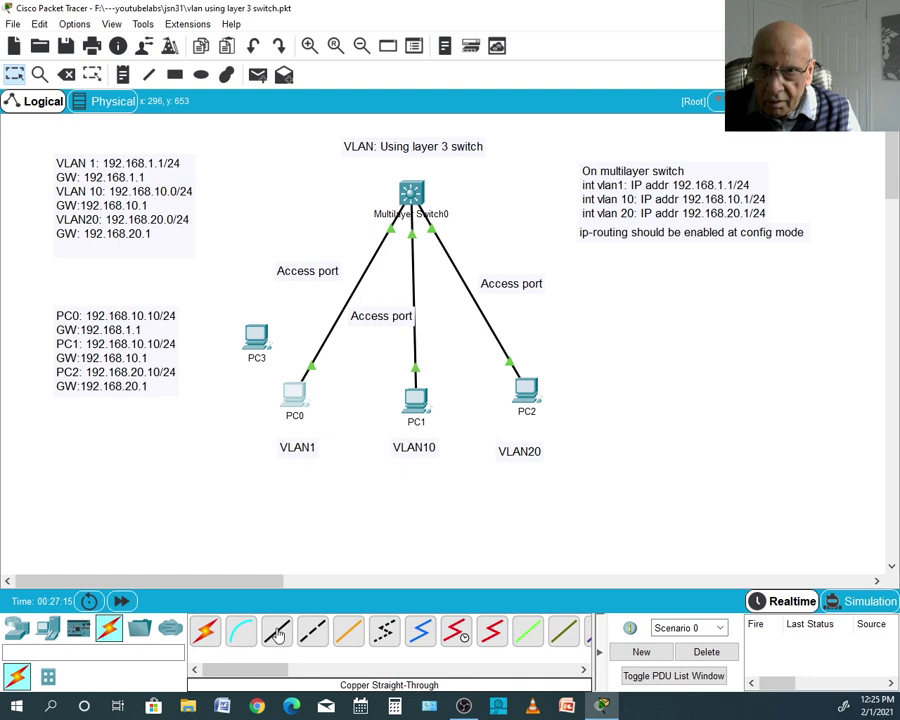
pyautogui.click(259, 339)
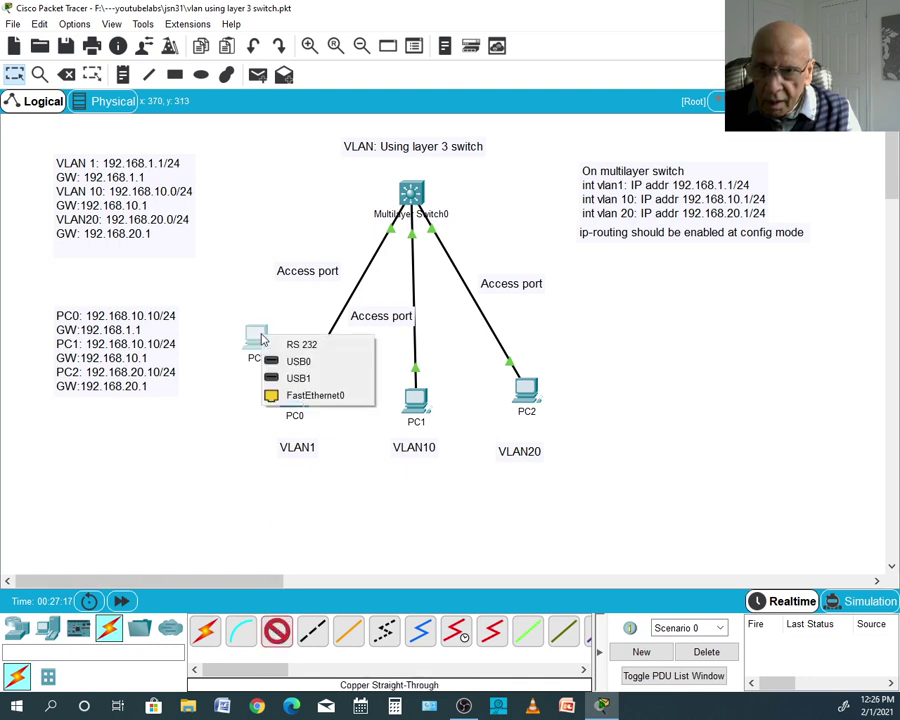
pyautogui.click(331, 399)
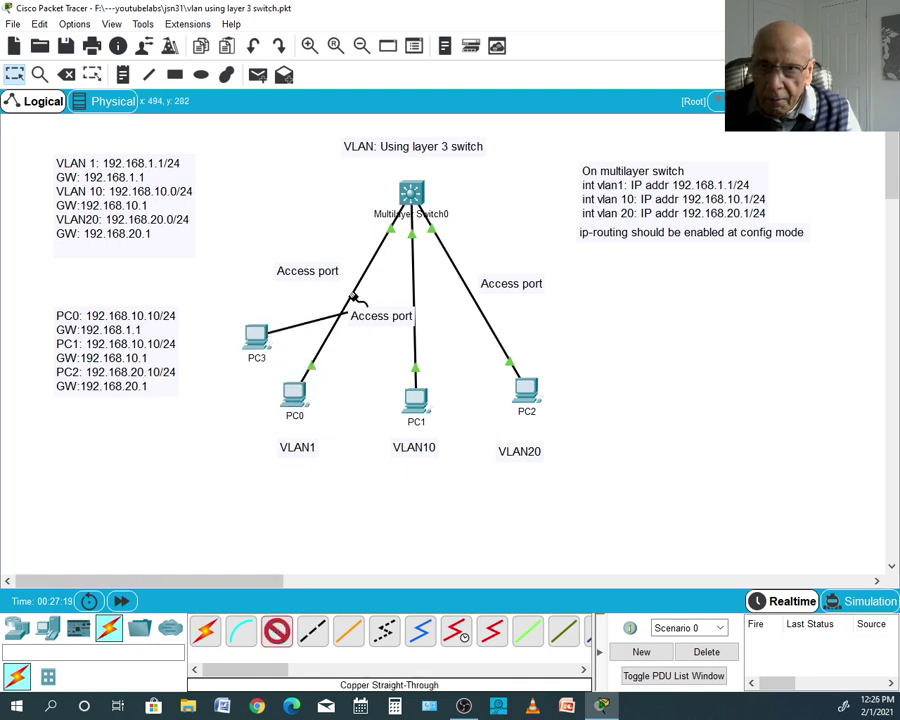
pyautogui.click(415, 191)
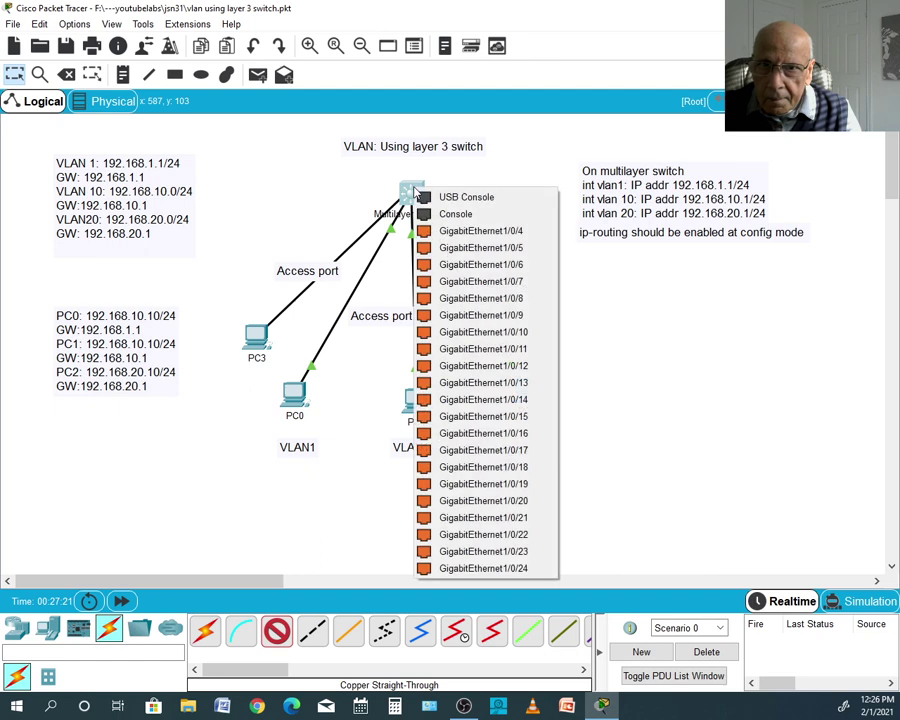
pyautogui.click(487, 232)
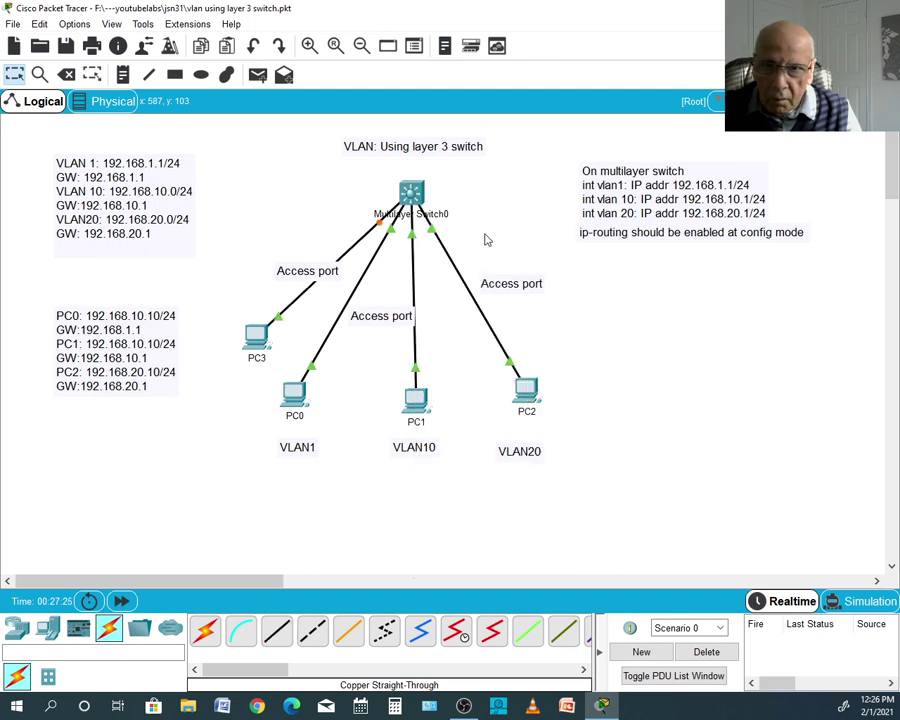
# Give PC3 the static IPv4 address 192.168.1.11 with subnet mask 255.255.255.0 in its IP configuration.
pyautogui.click(255, 338)
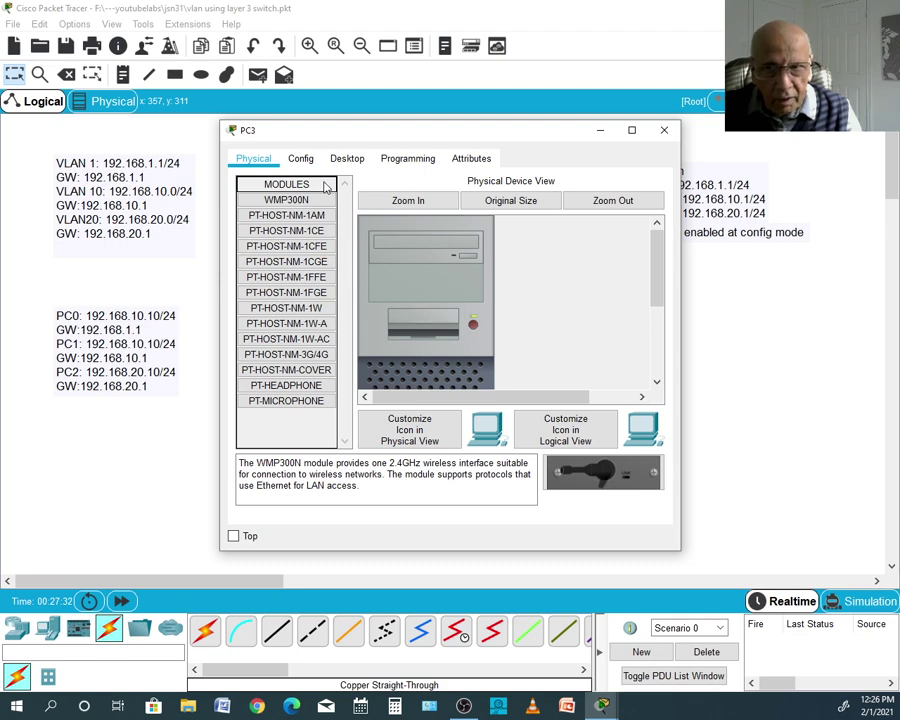
pyautogui.click(343, 162)
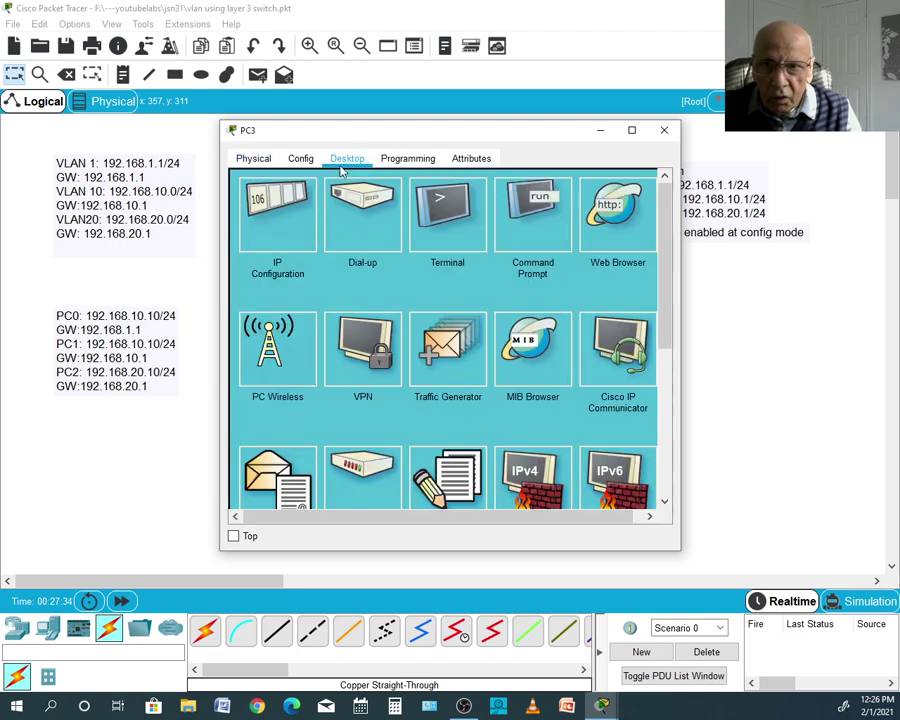
pyautogui.click(278, 215)
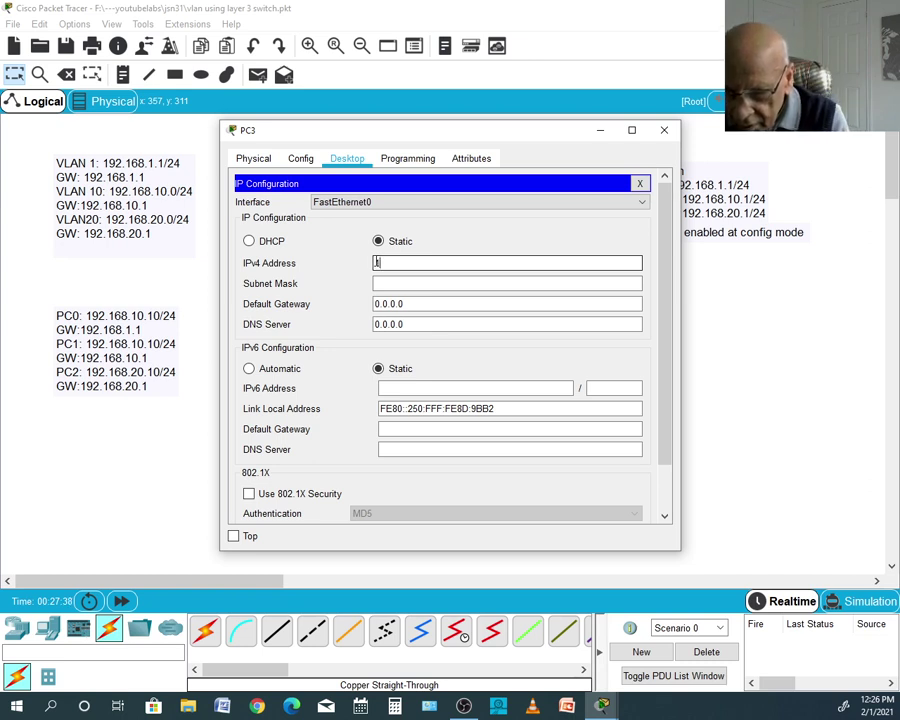
pyautogui.write('192.1')
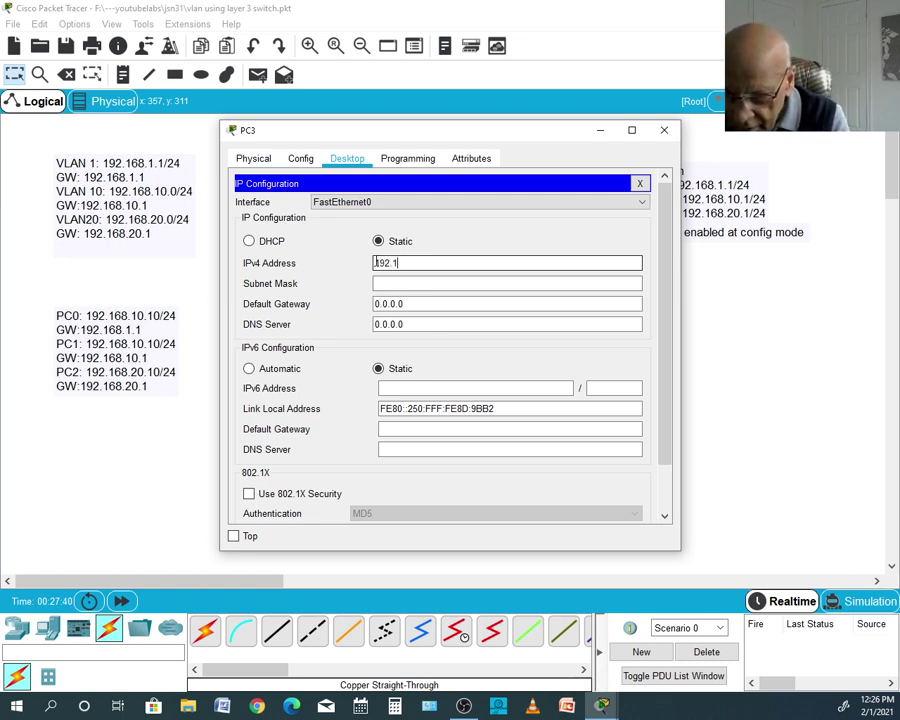
pyautogui.write('6')
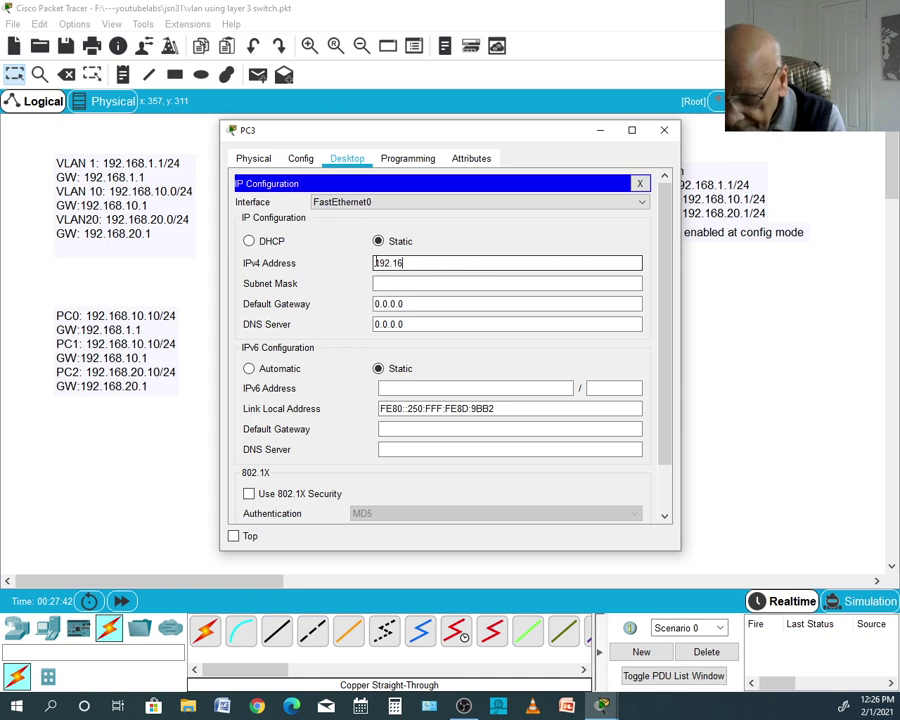
pyautogui.write('8')
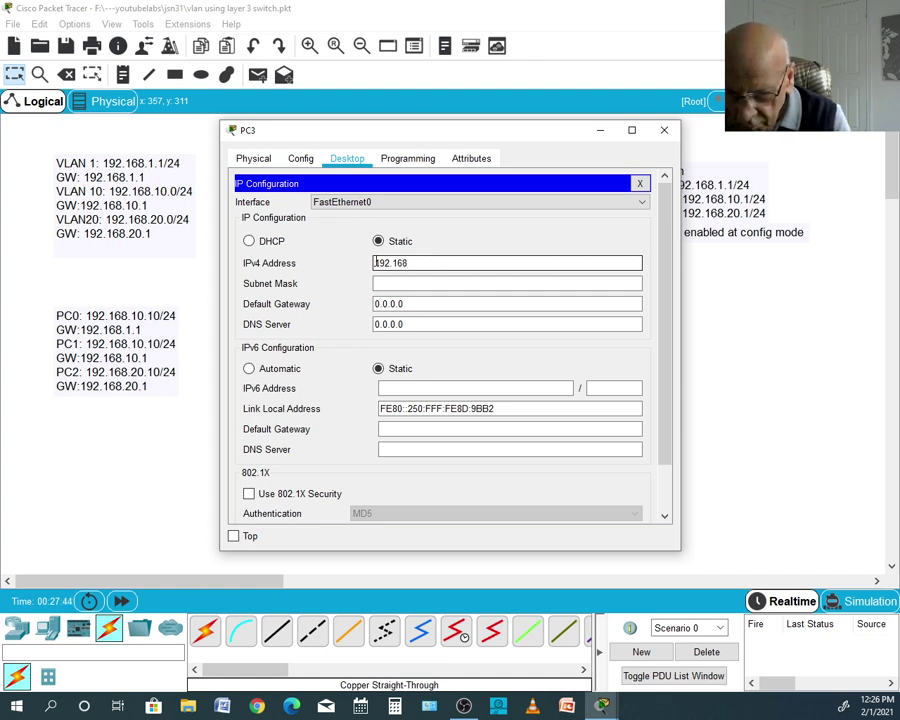
pyautogui.write('.1.11')
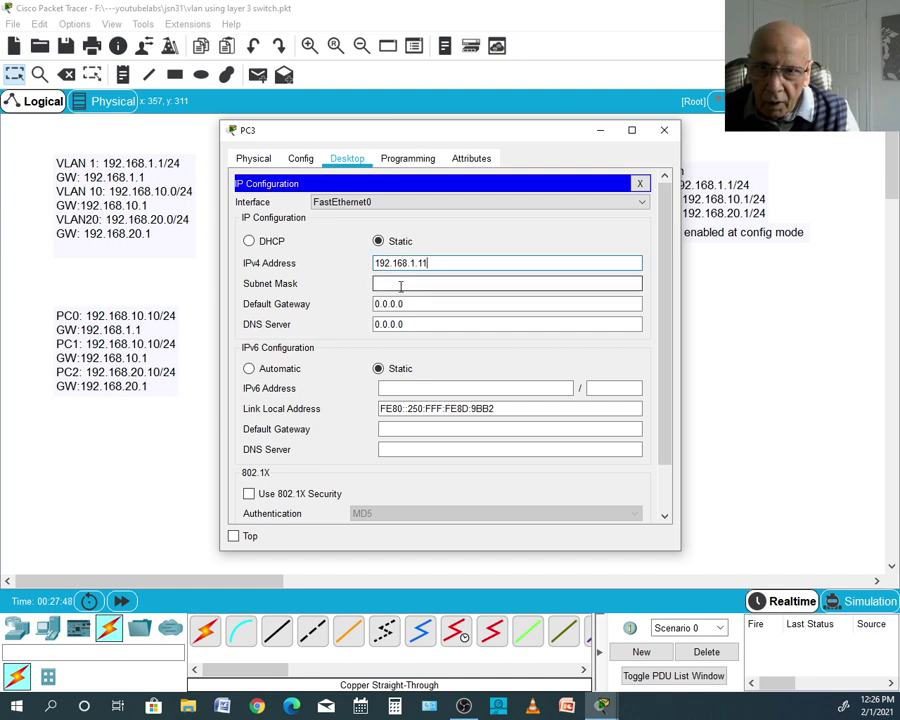
pyautogui.click(397, 284)
pyautogui.press('Tab')
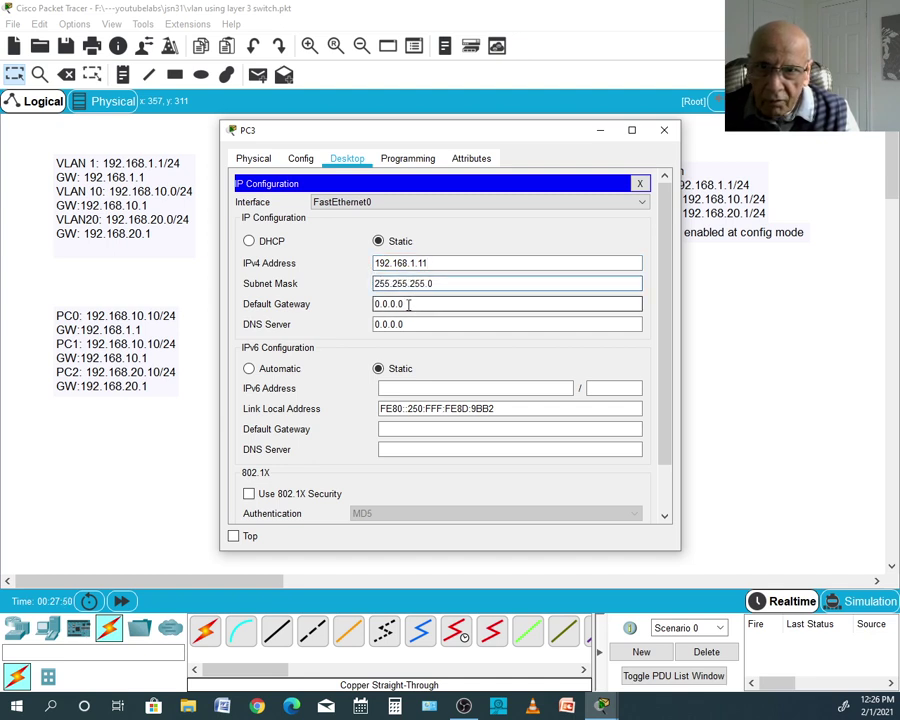
# Set PC3's default gateway to 192.168.1.1 and close the PC3 window.
pyautogui.doubleClick(397, 303)
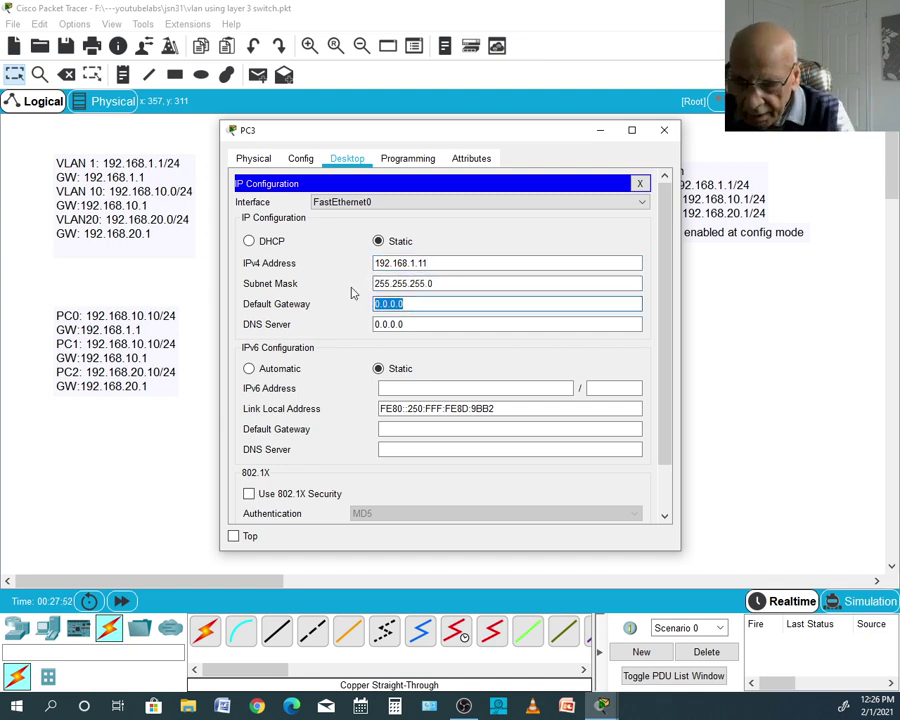
pyautogui.write('192.1')
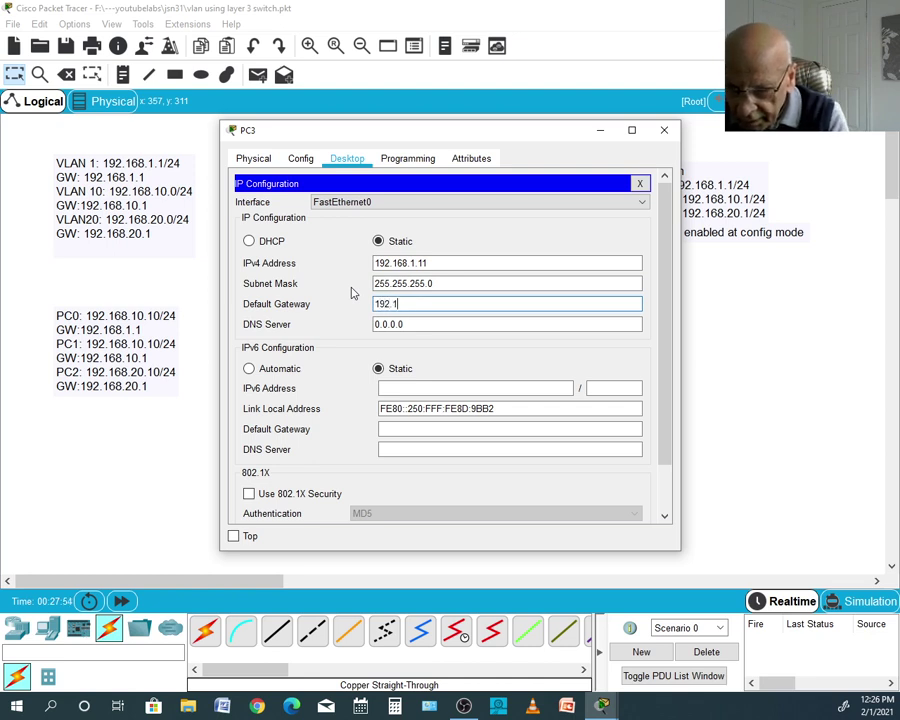
pyautogui.write('68.')
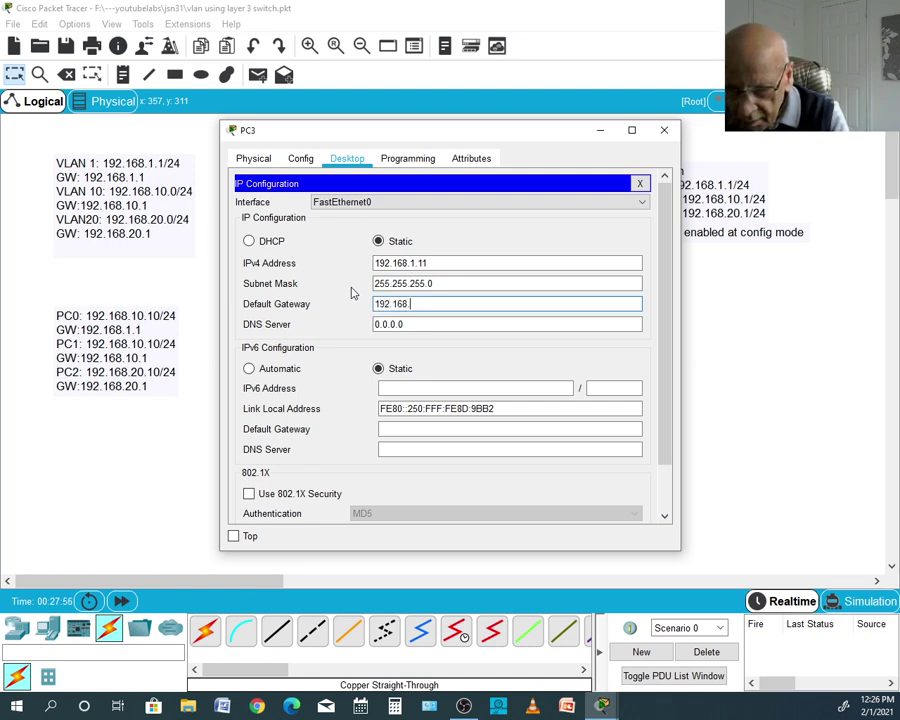
pyautogui.write('1.1')
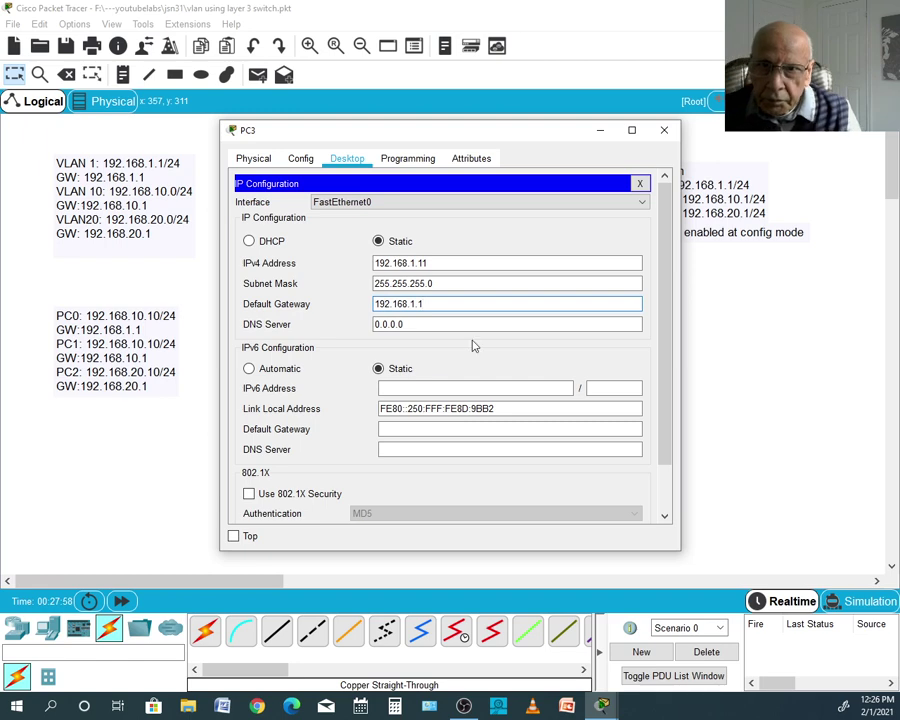
pyautogui.click(664, 130)
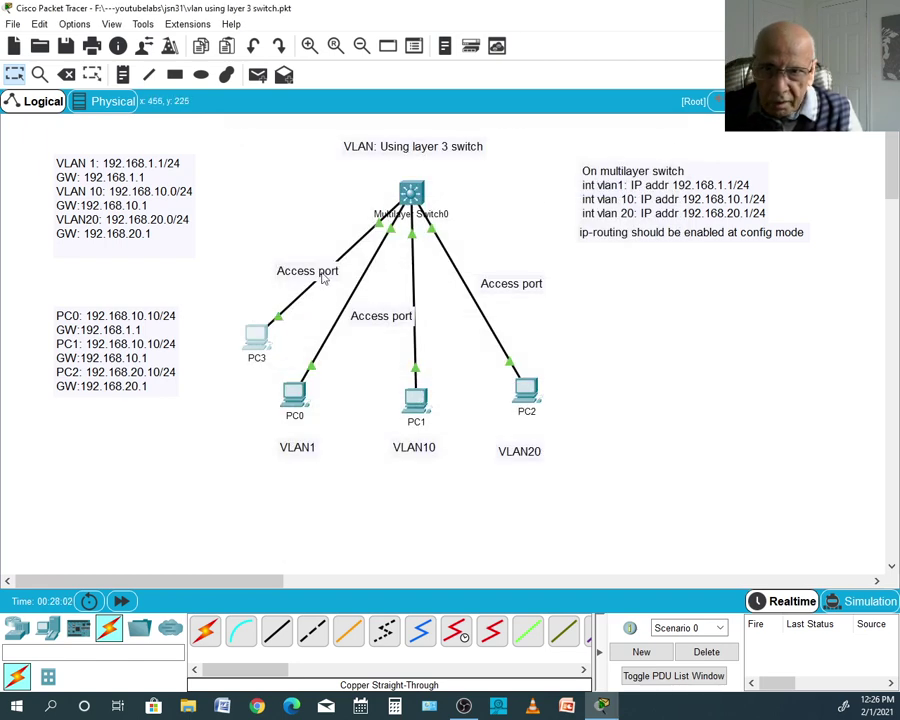
# Ping PC0 in VLAN 1 at 192.168.1.10 from PC3's Command Prompt.
pyautogui.click(256, 337)
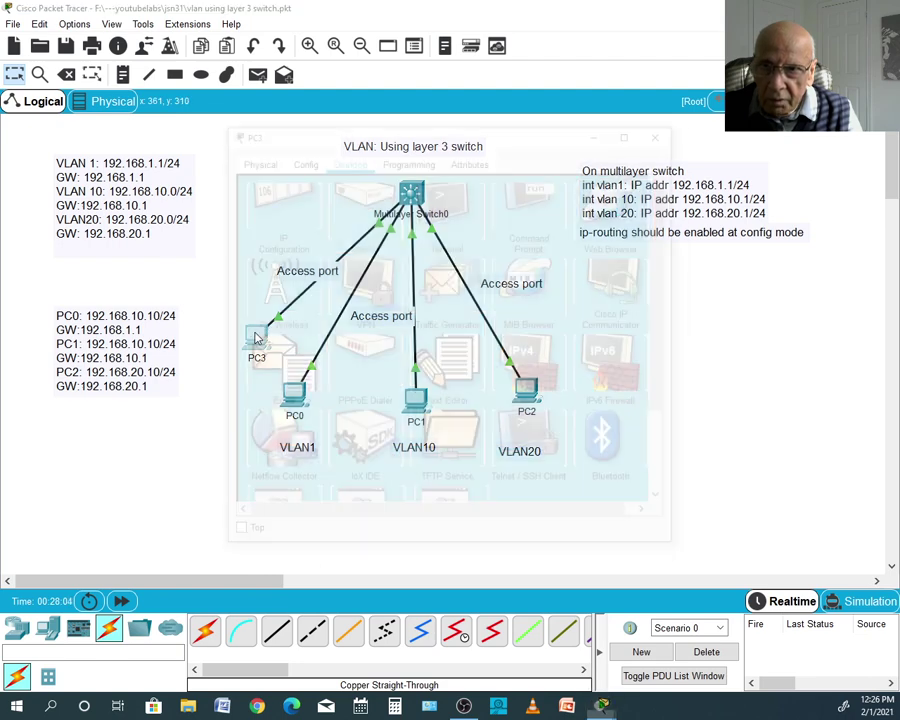
pyautogui.click(527, 212)
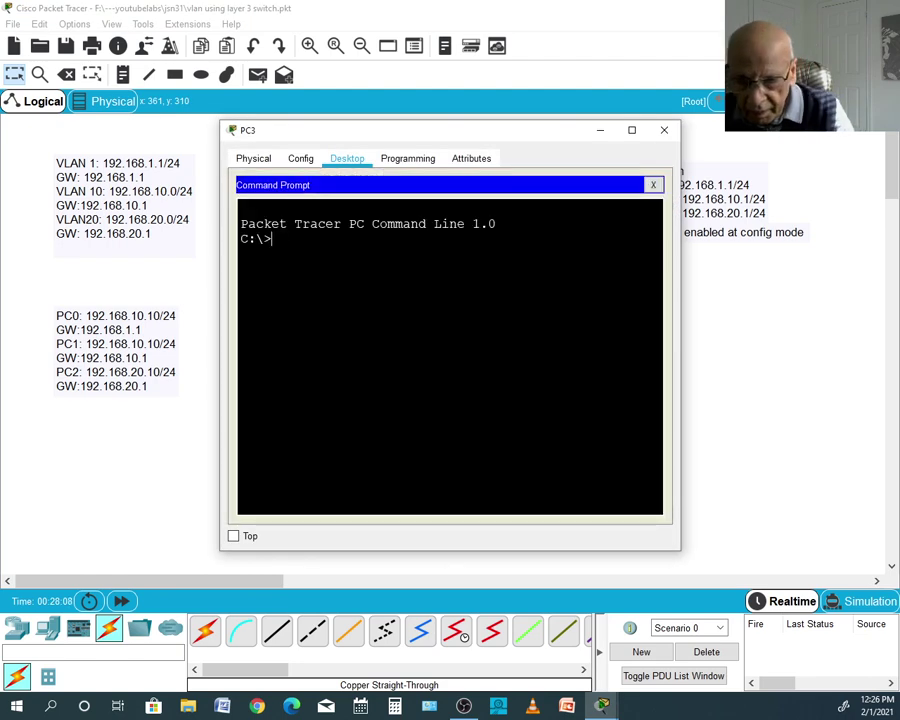
pyautogui.write('ping ')
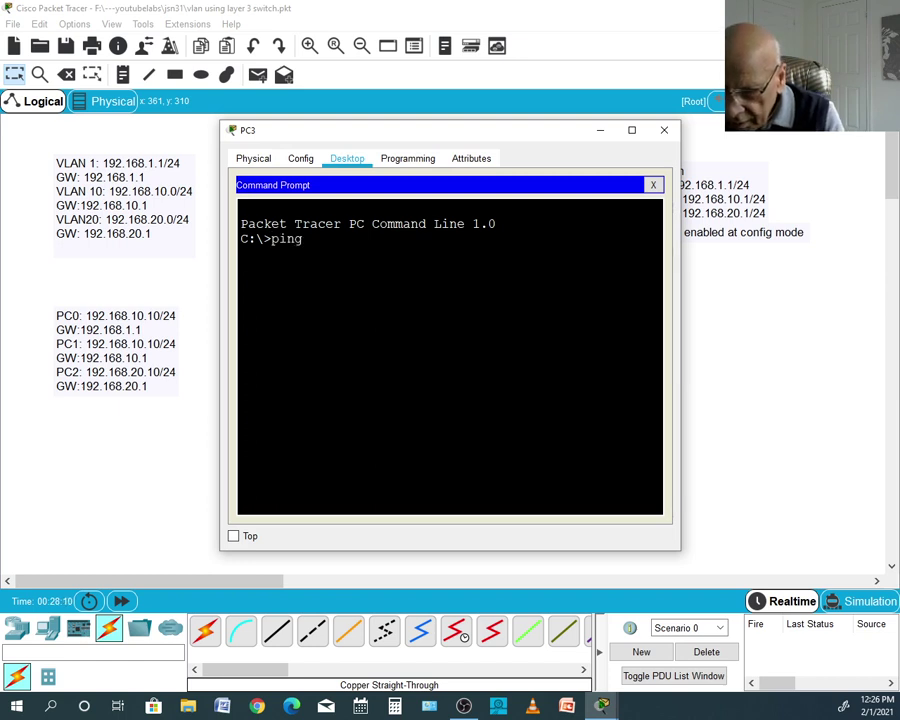
pyautogui.write('19')
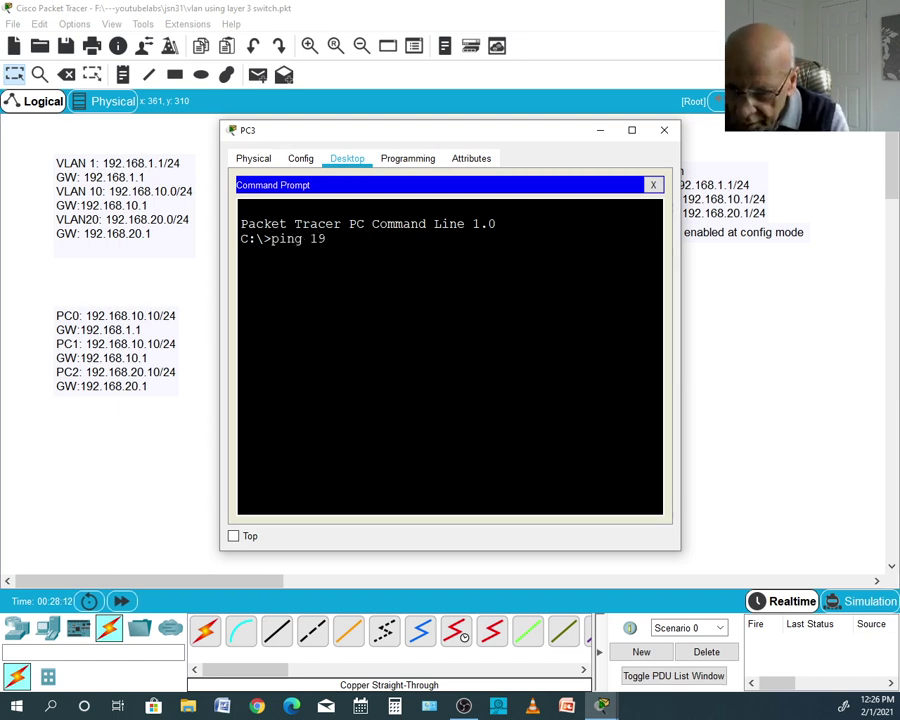
pyautogui.write('2.168')
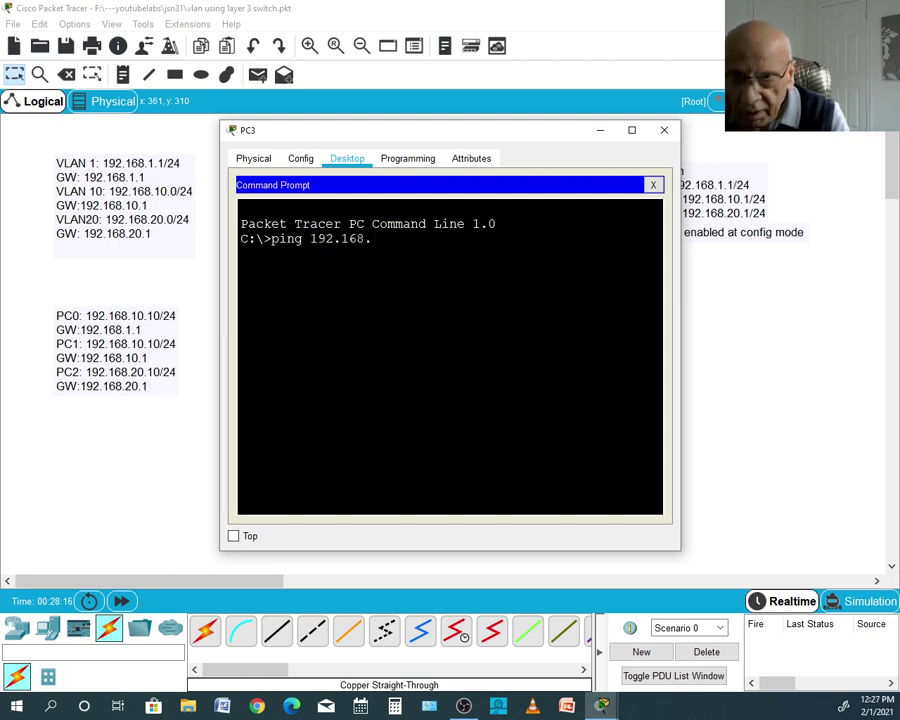
pyautogui.write('.1.')
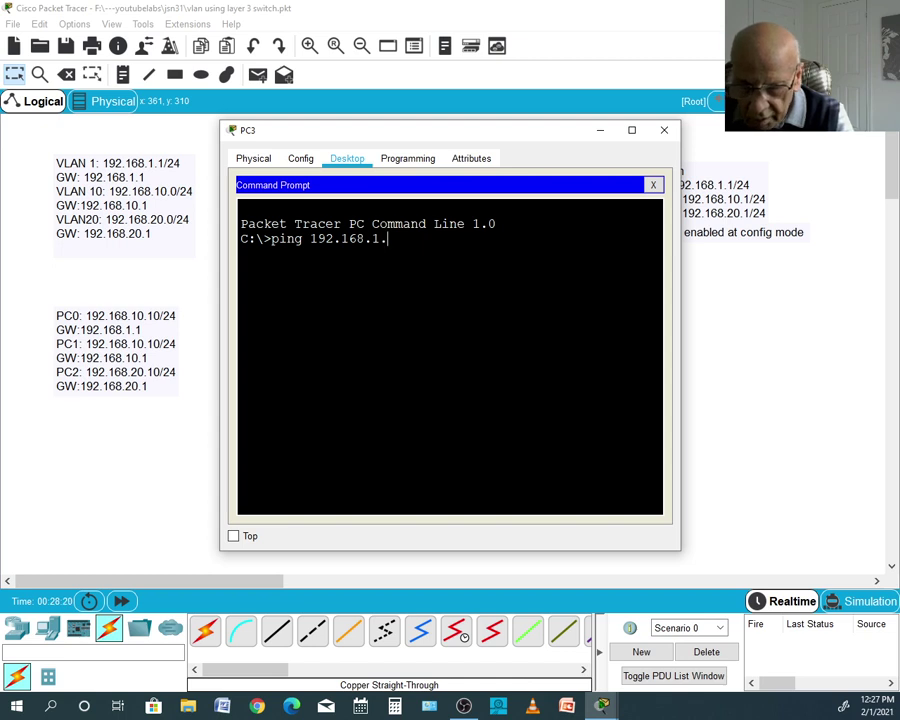
pyautogui.write('10')
pyautogui.press('Return')
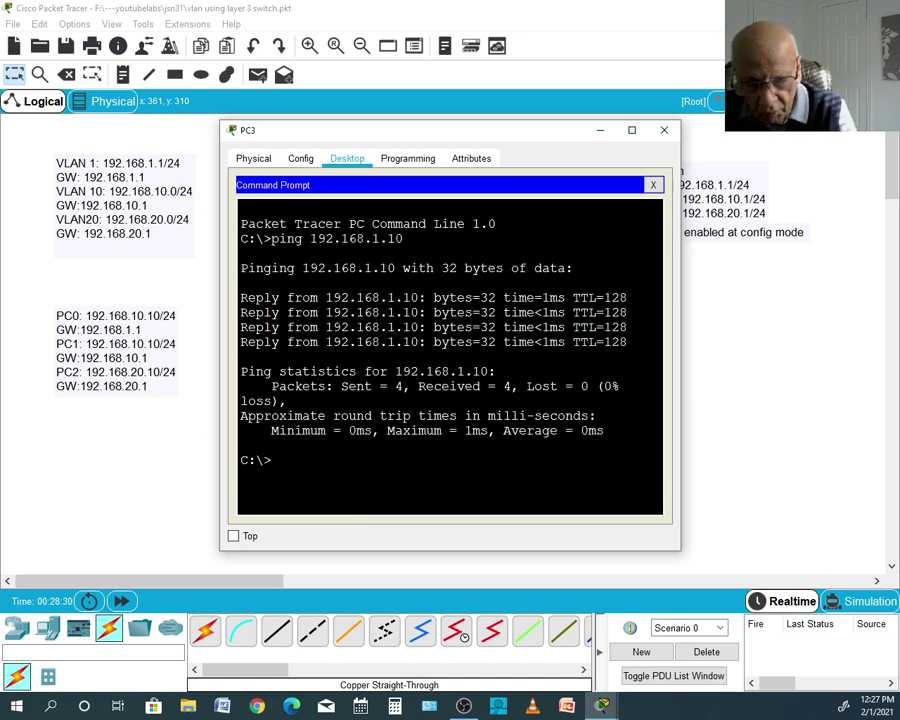
# Ping PC1 in VLAN 10 at 192.168.10.10 from PC3.
pyautogui.press('Up')
pyautogui.press('BackSpace')
pyautogui.press('BackSpace')
pyautogui.press('BackSpace')
pyautogui.press('BackSpace')
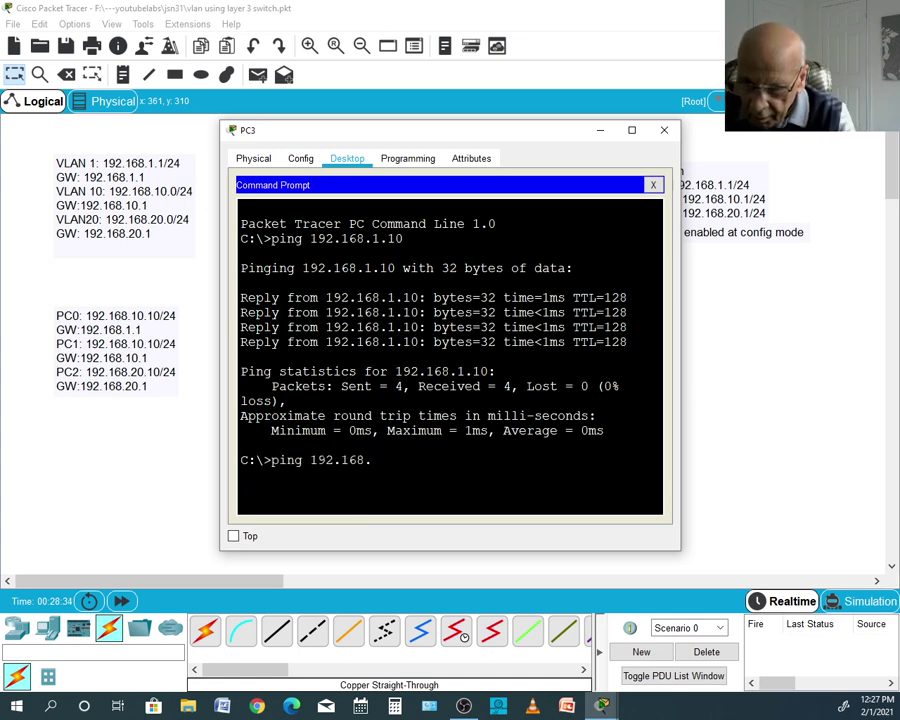
pyautogui.write('10.10')
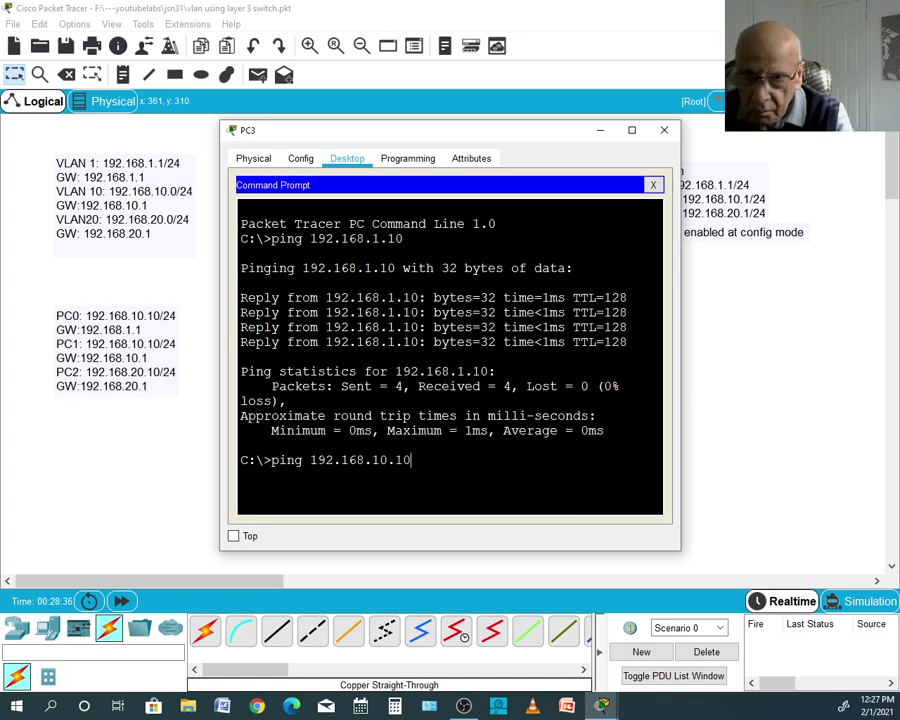
pyautogui.press('Return')
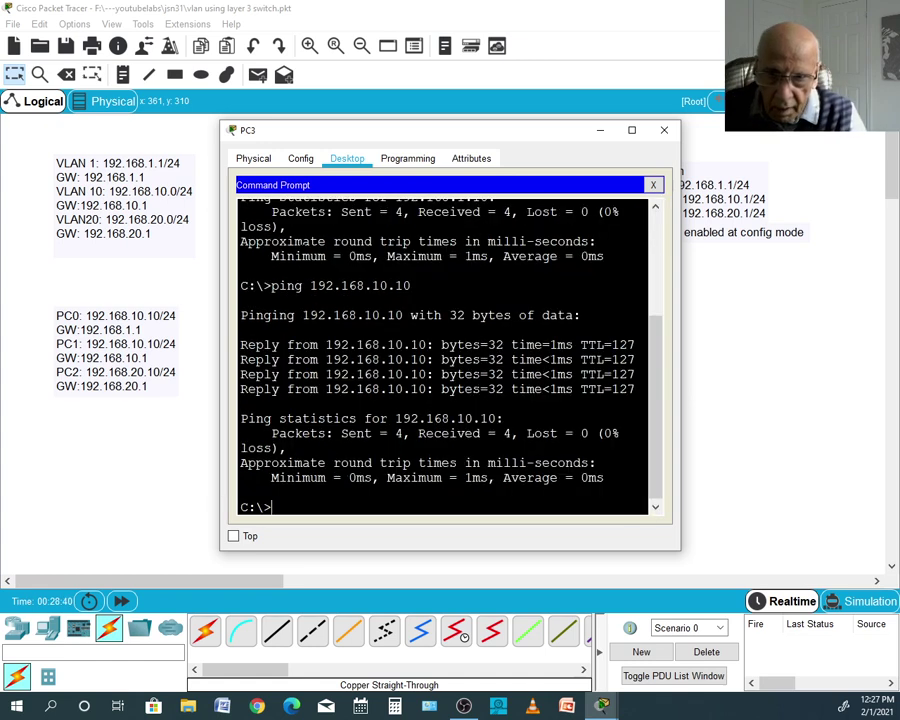
# Ping PC2 in VLAN 20 at 192.168.20.10 from PC3, and close the PC3 window.
pyautogui.press('Up')
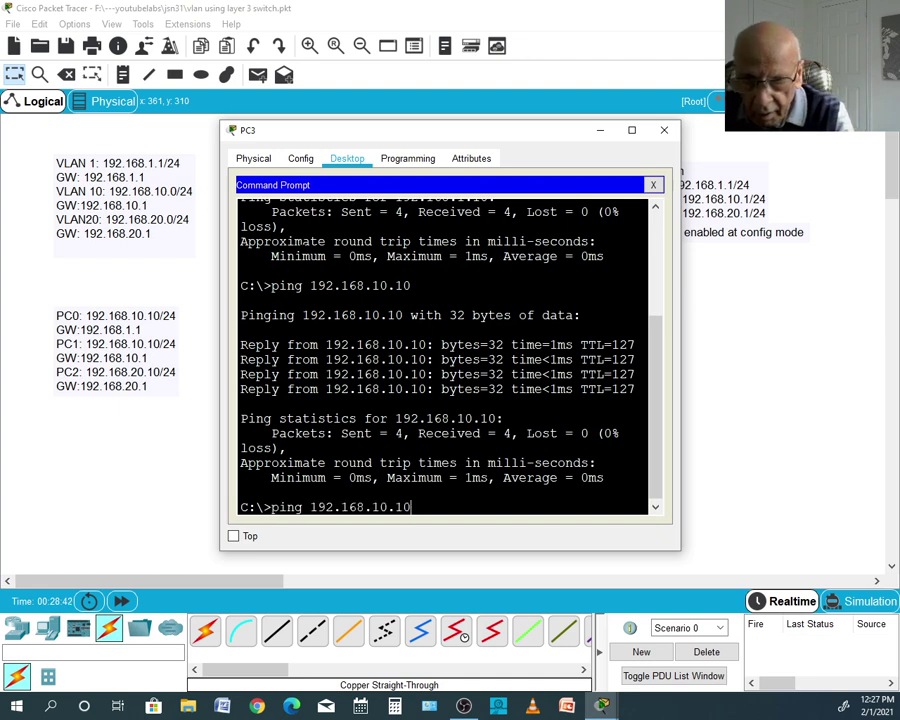
pyautogui.press('BackSpace')
pyautogui.press('BackSpace')
pyautogui.press('BackSpace')
pyautogui.press('BackSpace')
pyautogui.press('BackSpace')
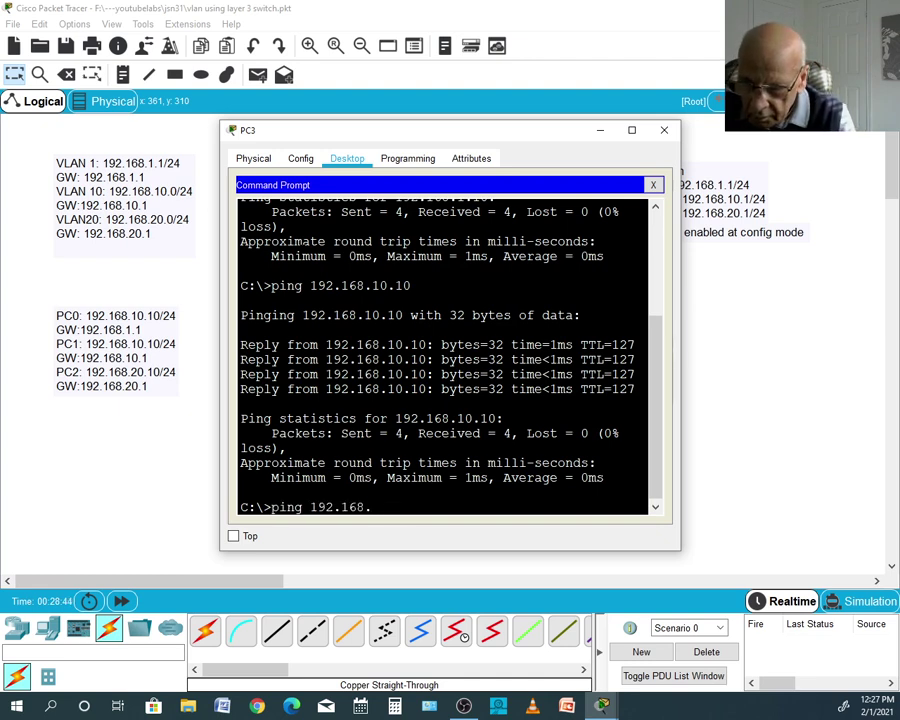
pyautogui.write('20.10')
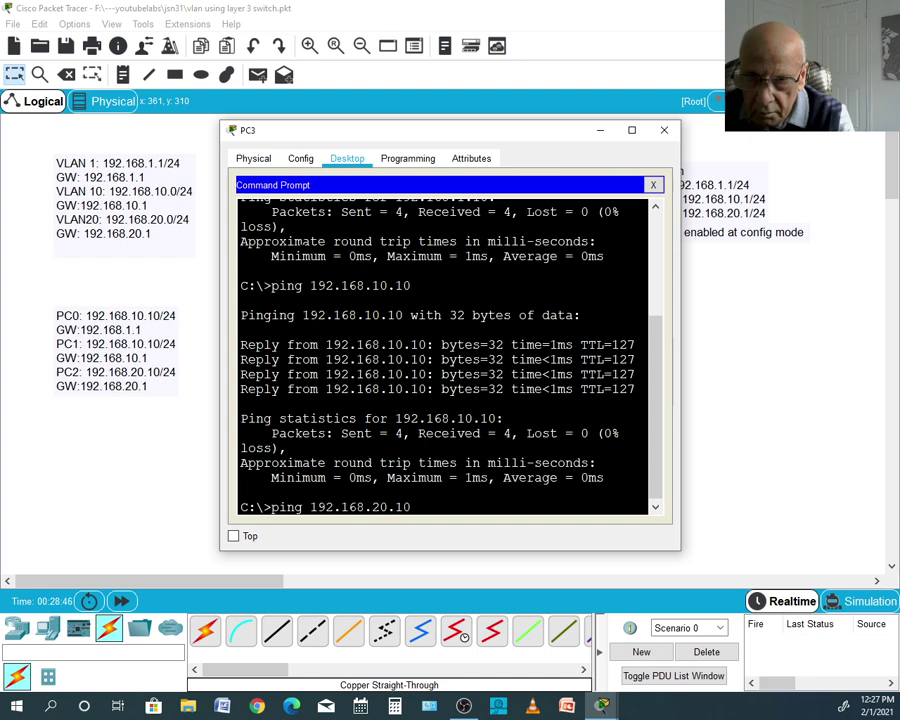
pyautogui.press('Return')
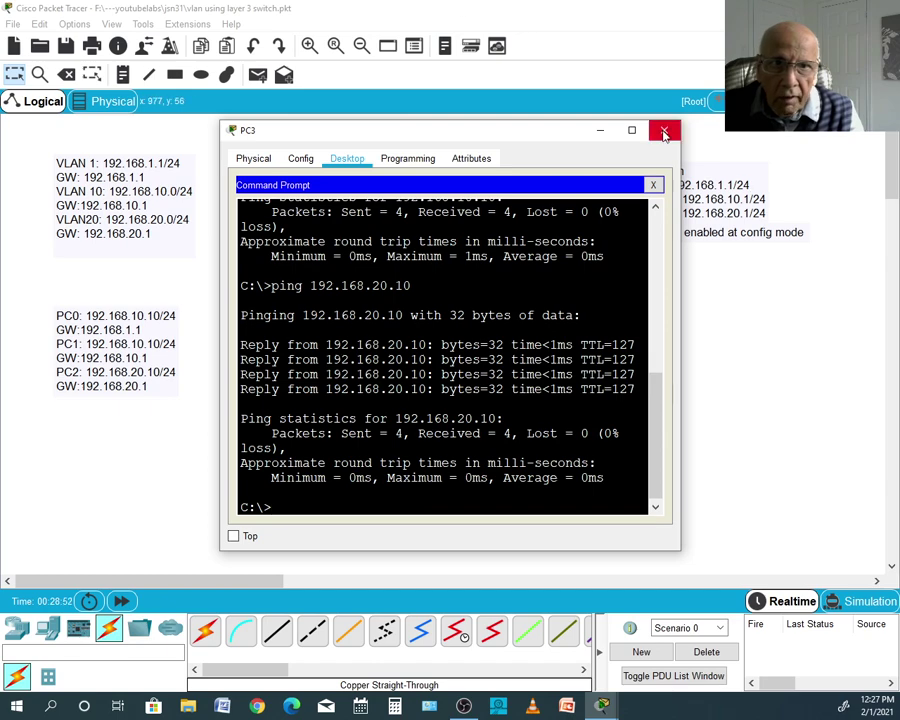
pyautogui.click(664, 130)
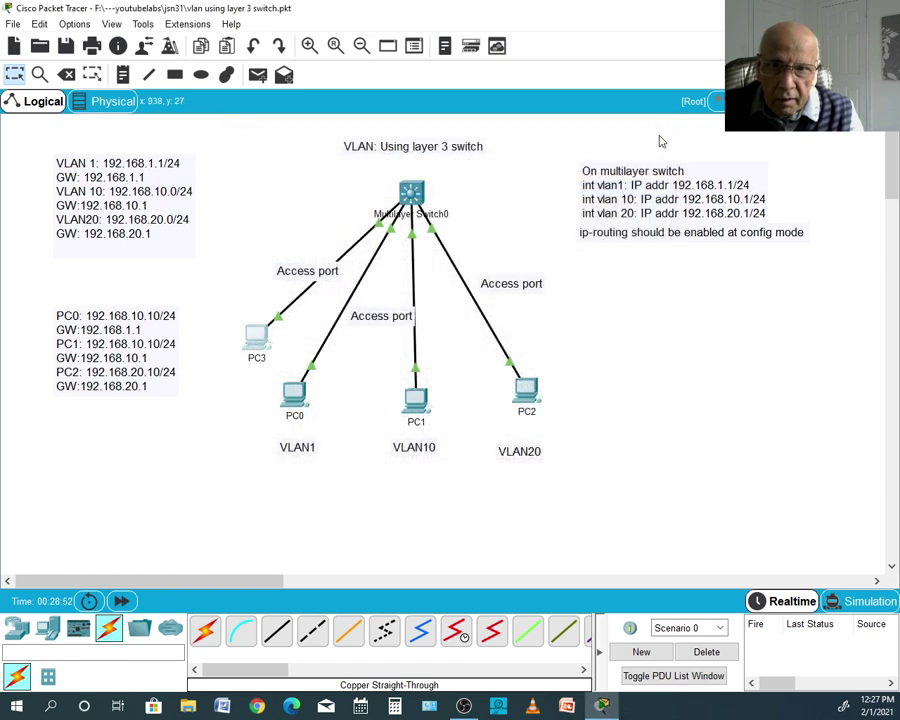
# Ping PC1 in VLAN 10 at 192.168.10.10 from PC2's Command Prompt.
pyautogui.click(526, 390)
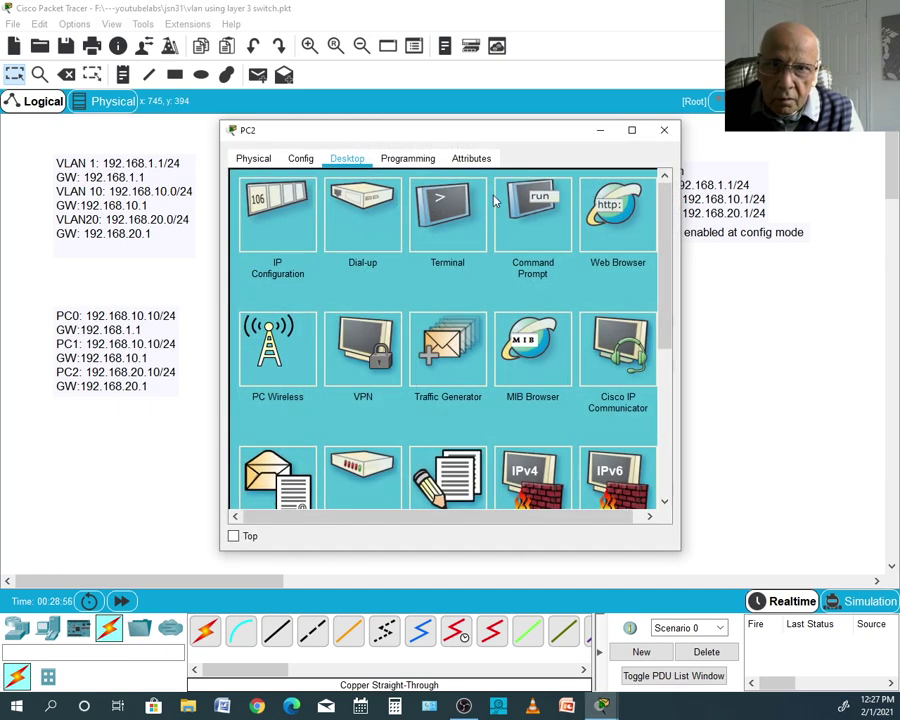
pyautogui.click(532, 212)
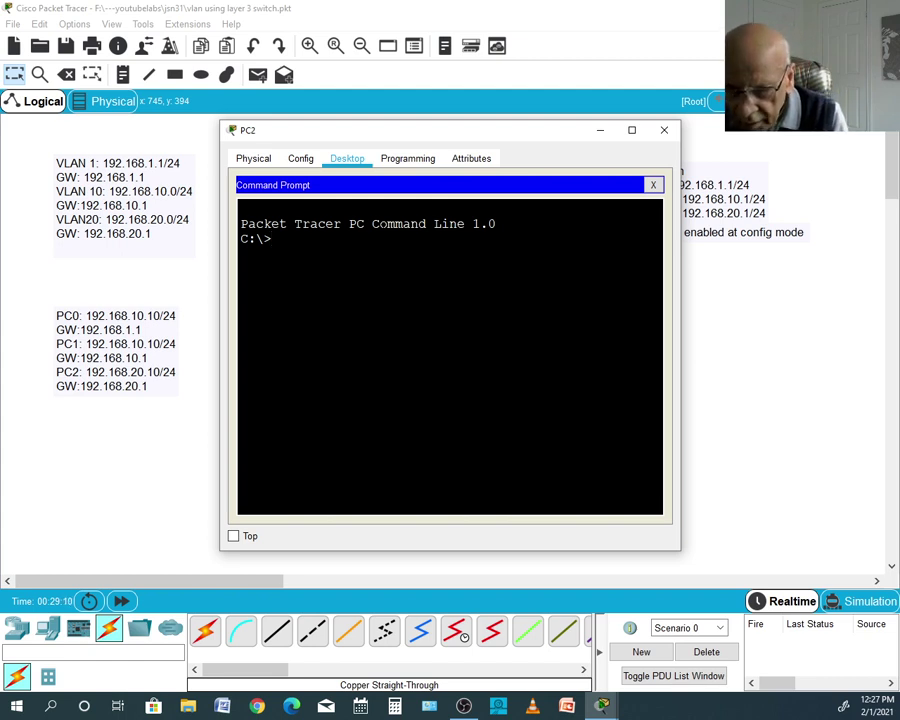
pyautogui.write('ping')
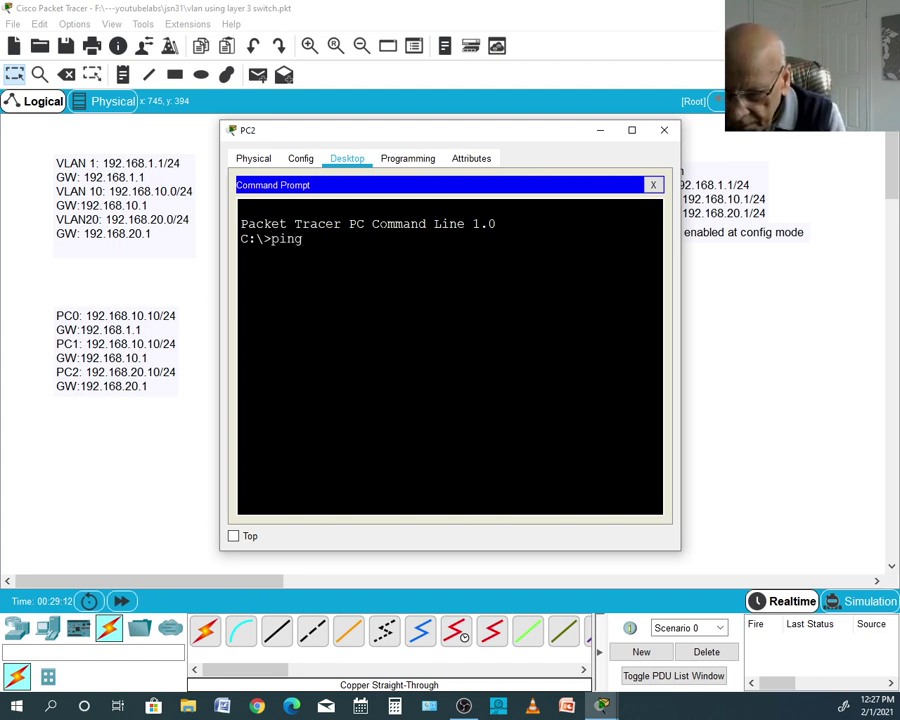
pyautogui.write(' 192')
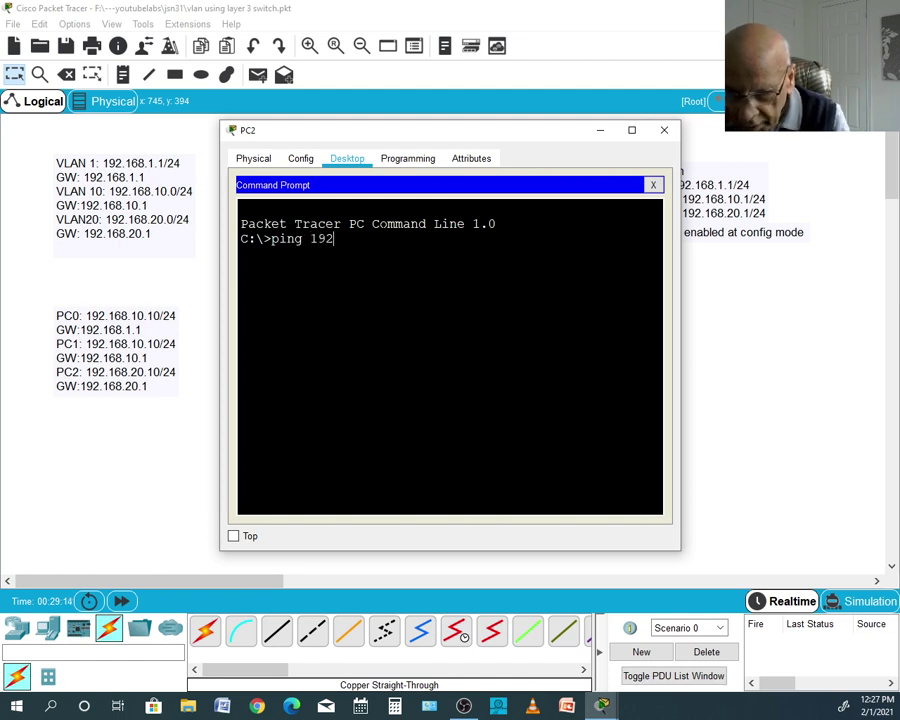
pyautogui.write('.168')
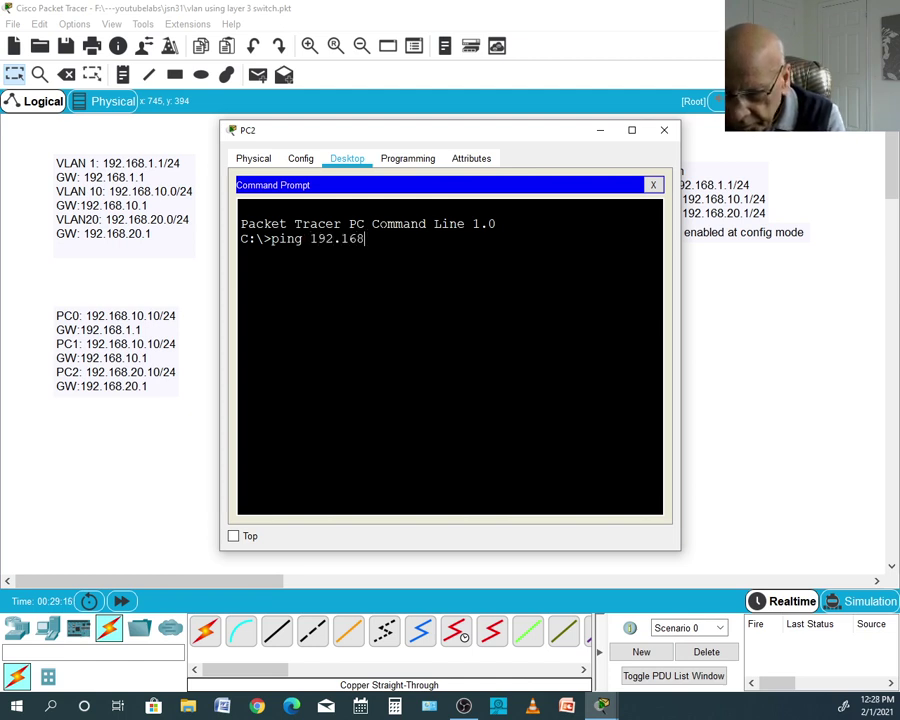
pyautogui.write('.10.10')
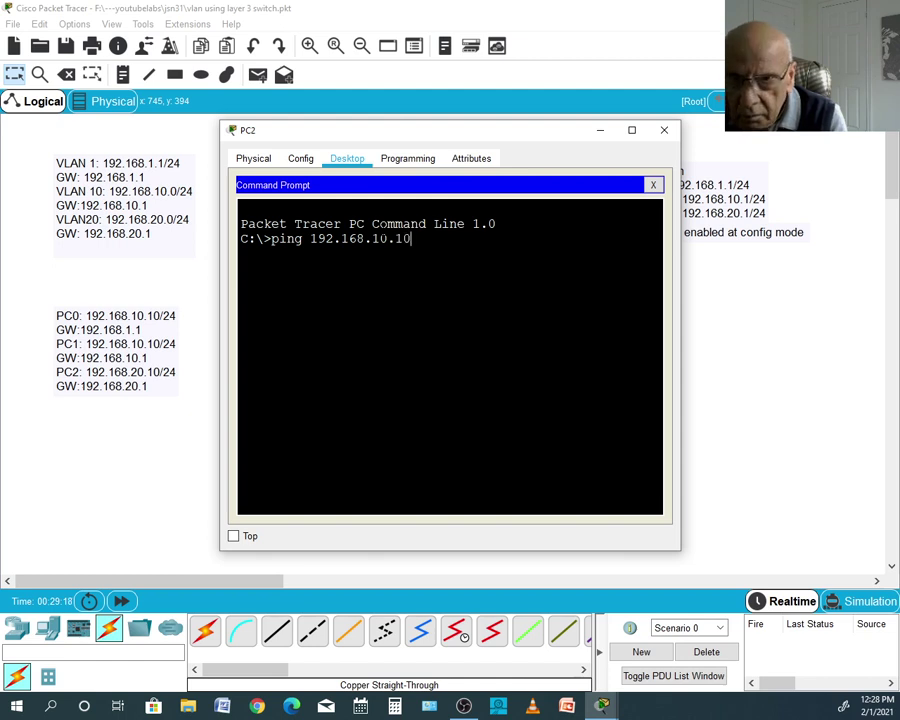
pyautogui.press('Return')
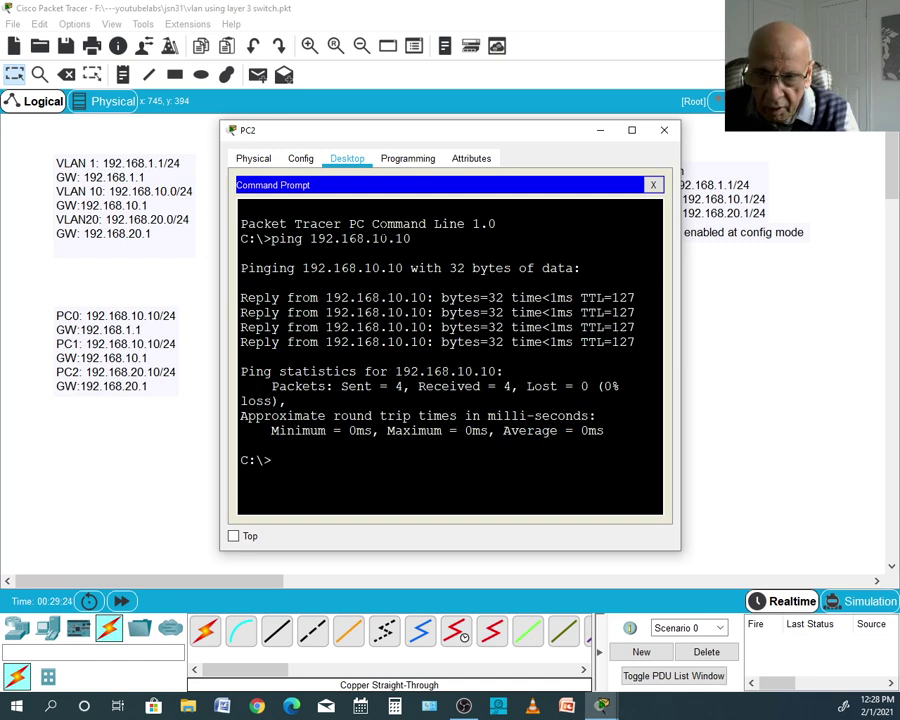
# Ping PC3 in VLAN 1 at 192.168.1.11 from PC2, and close the PC2 window.
pyautogui.press('Up')
pyautogui.press('BackSpace')
pyautogui.press('BackSpace')
pyautogui.press('BackSpace')
pyautogui.press('BackSpace')
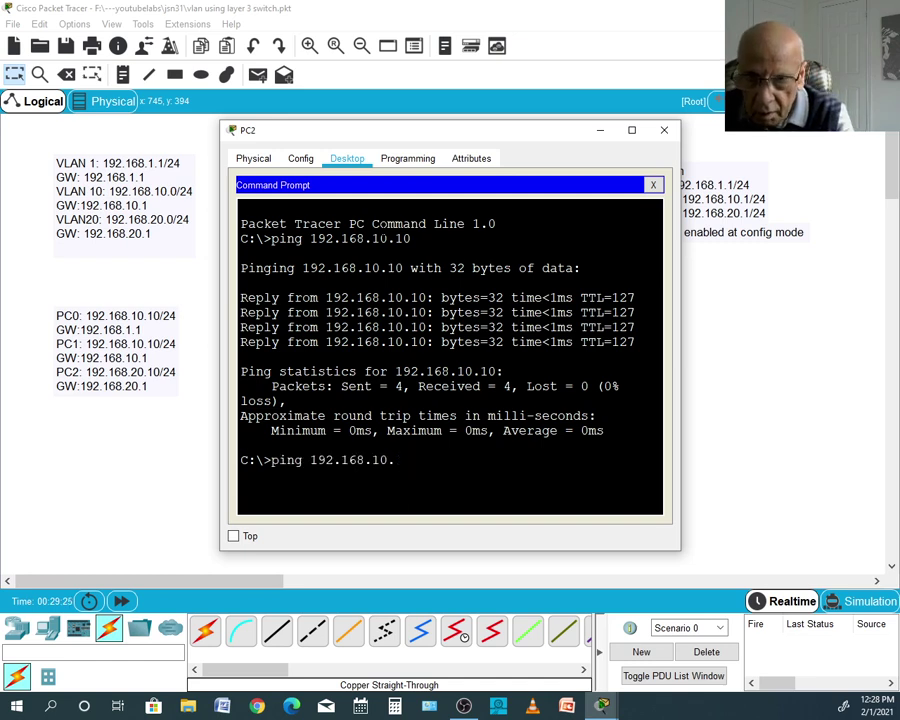
pyautogui.write('.')
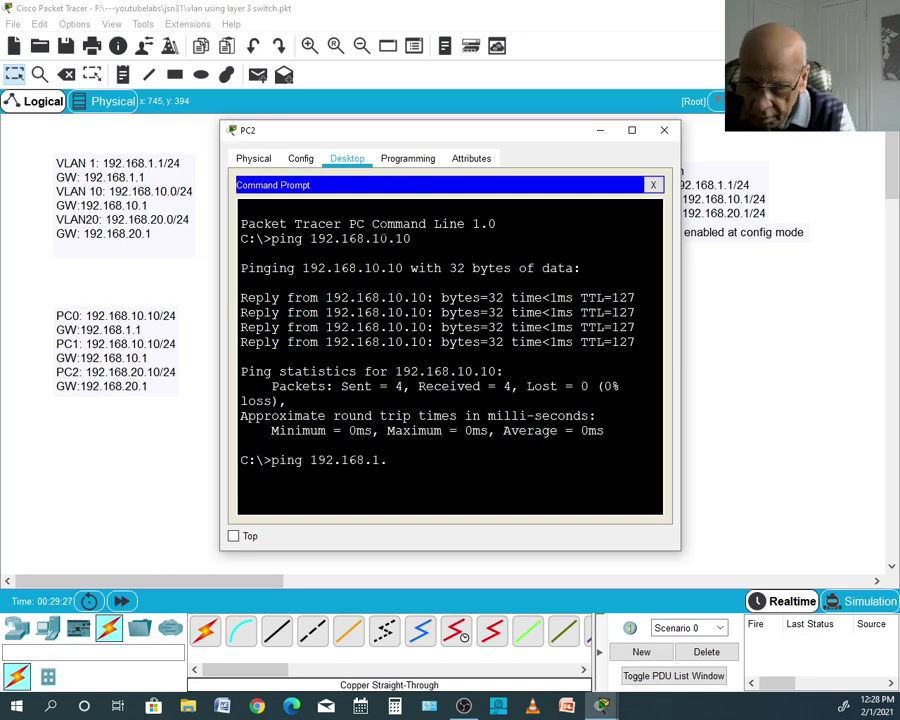
pyautogui.write('11')
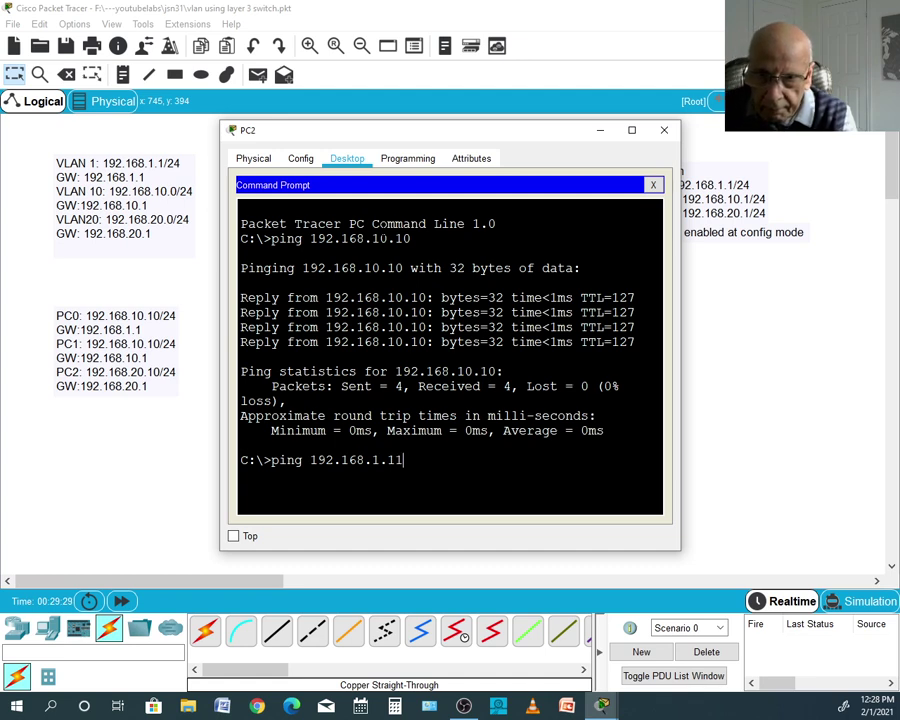
pyautogui.press('Return')
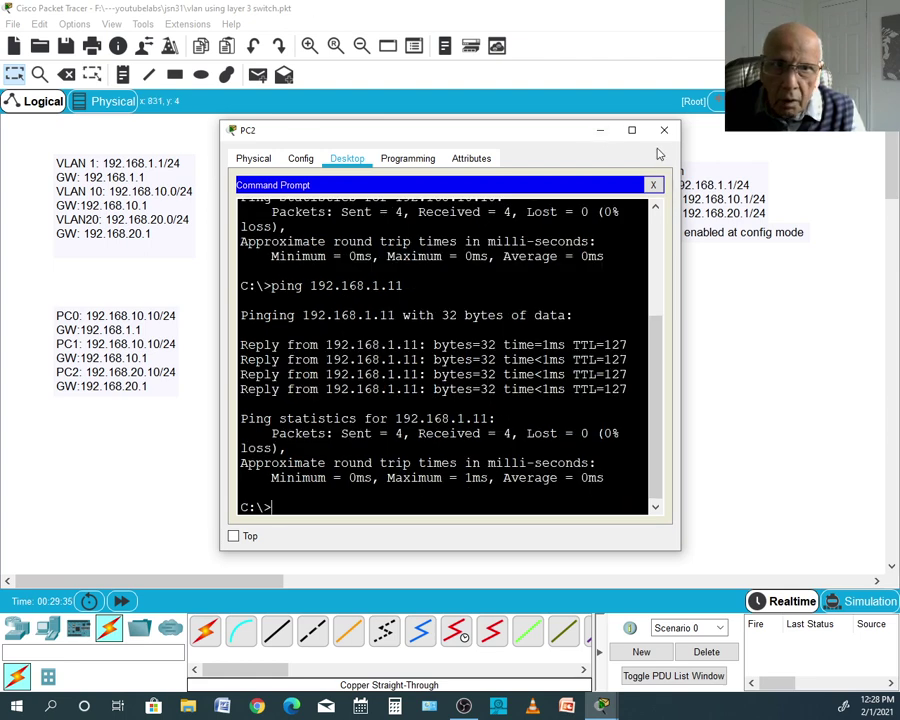
pyautogui.click(664, 131)
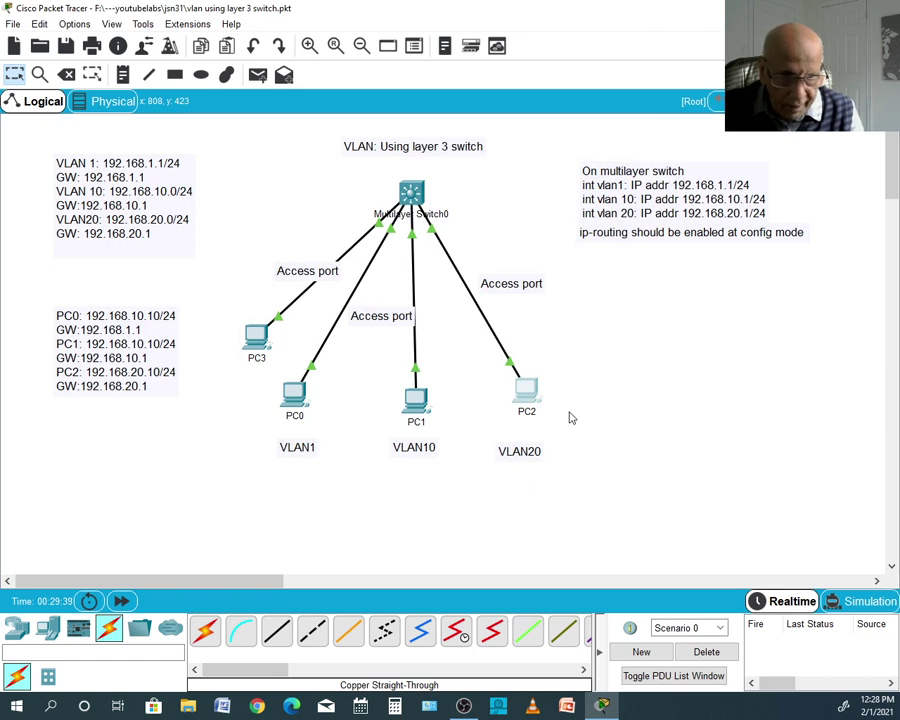
# Switch to Simulation mode and ping PC1 in VLAN 10 at 192.168.10.10 from PC0's Command Prompt.
pyautogui.click(852, 603)
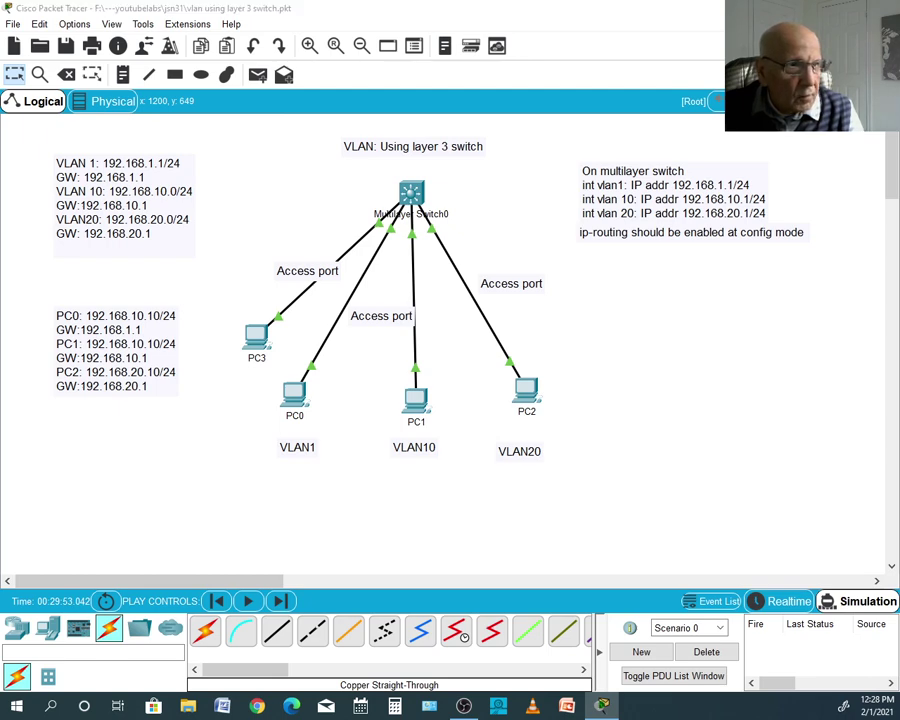
pyautogui.moveTo(770, 18); pyautogui.dragTo(640, 5)
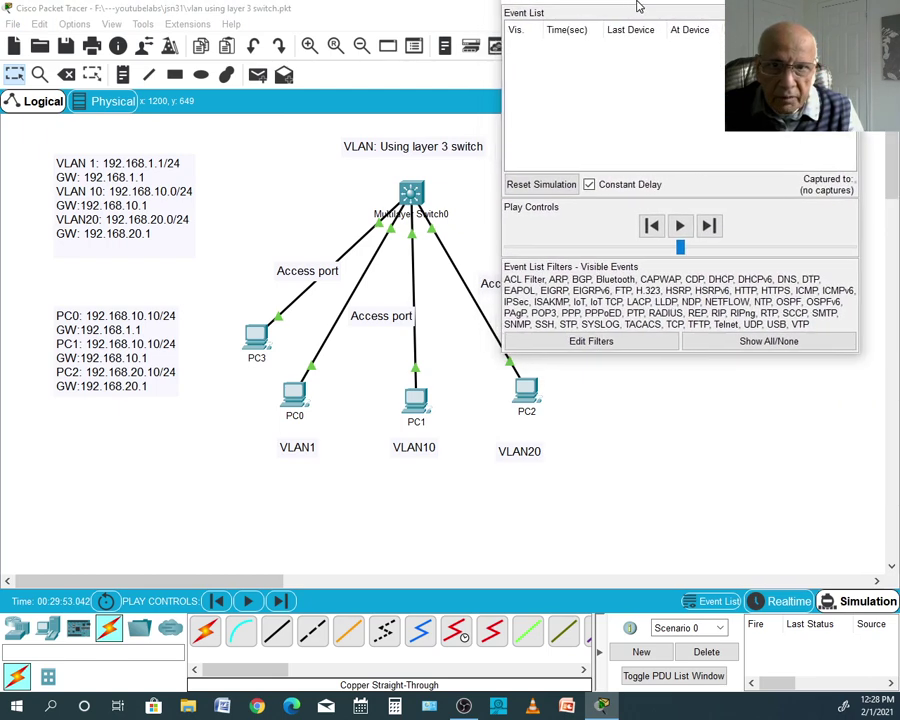
pyautogui.click(293, 395)
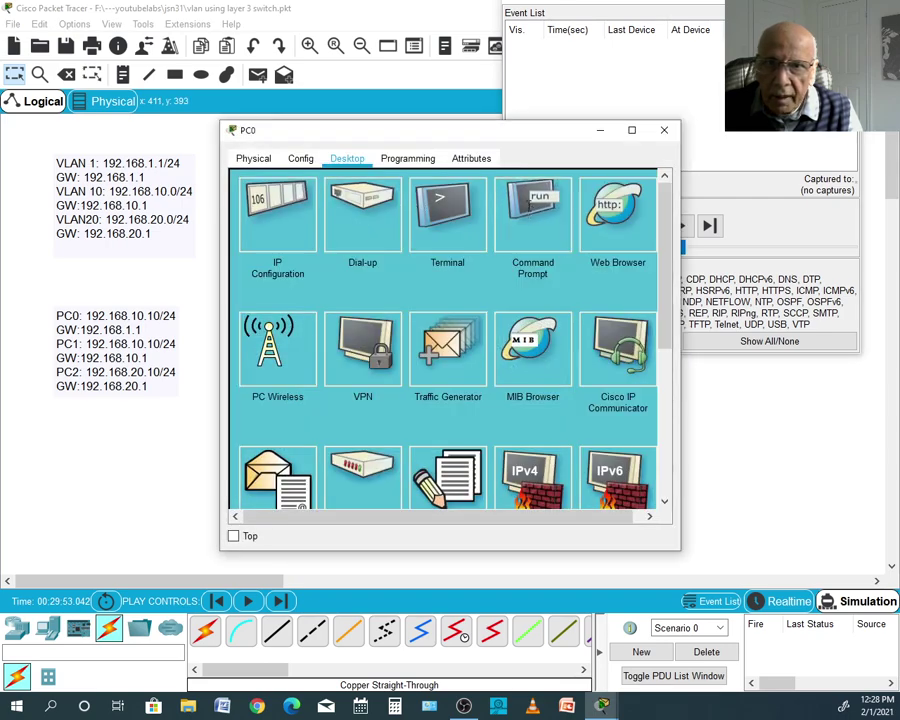
pyautogui.click(540, 220)
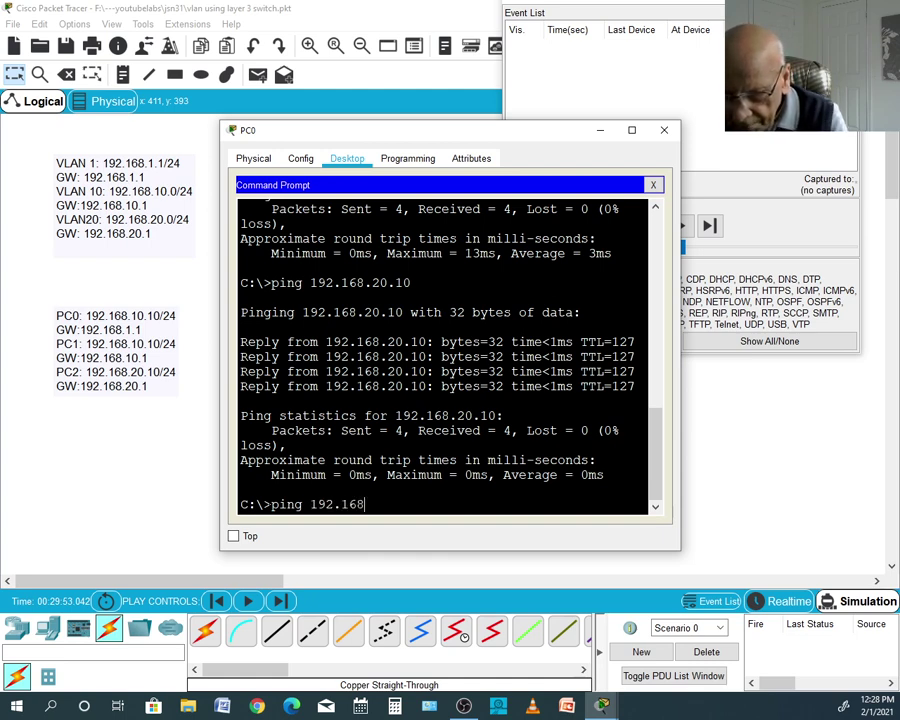
pyautogui.write('.10.10')
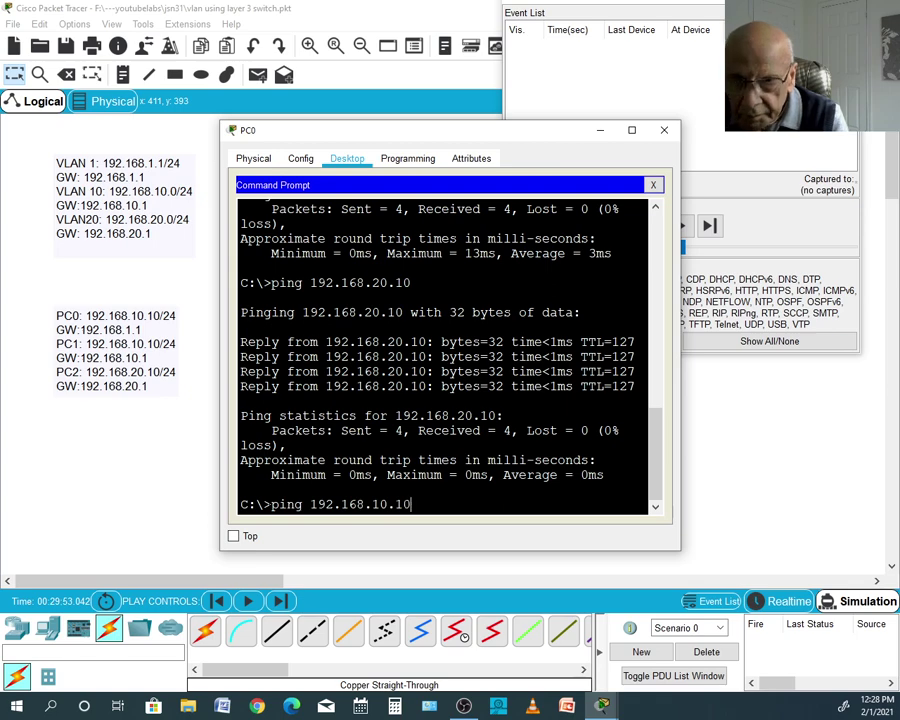
pyautogui.press('Return')
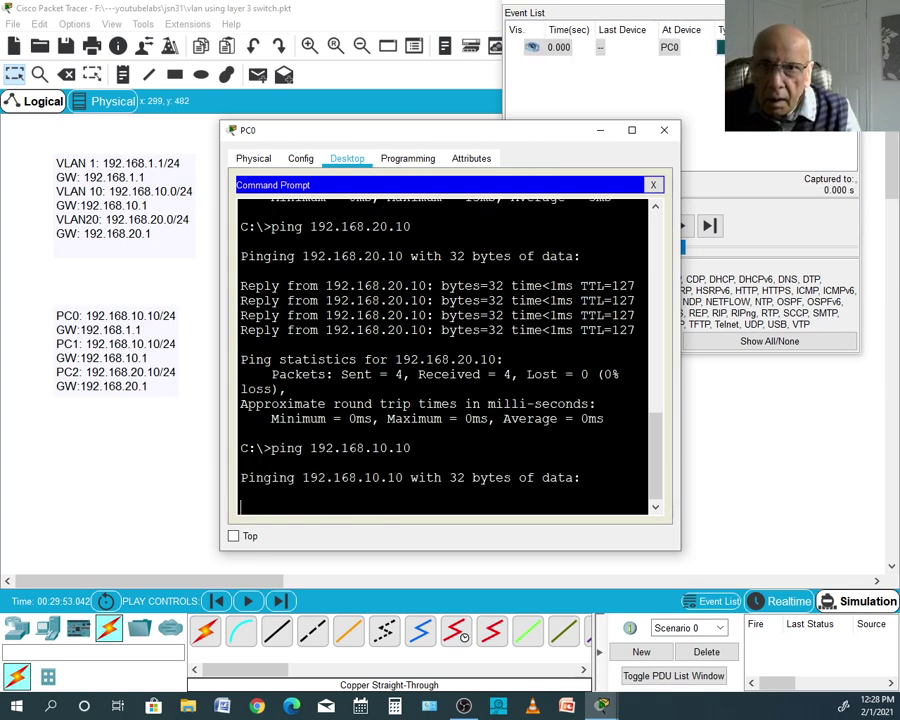
# Bring the topology and event list into view and play the simulation until the packet reaches PC1, then pause it.
pyautogui.moveTo(393, 141); pyautogui.dragTo(181, 124)
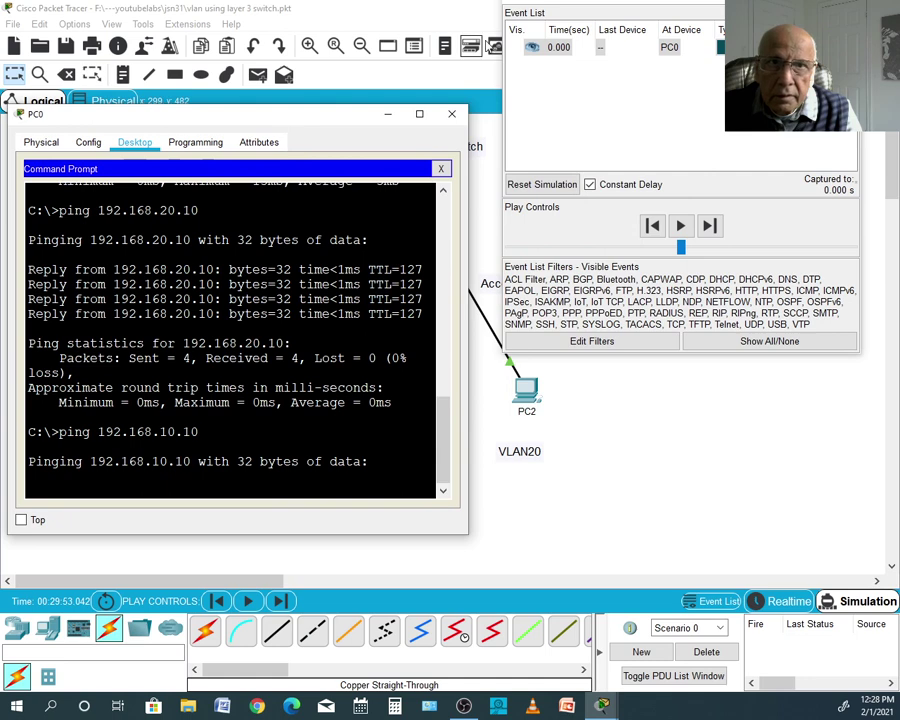
pyautogui.click(592, 20)
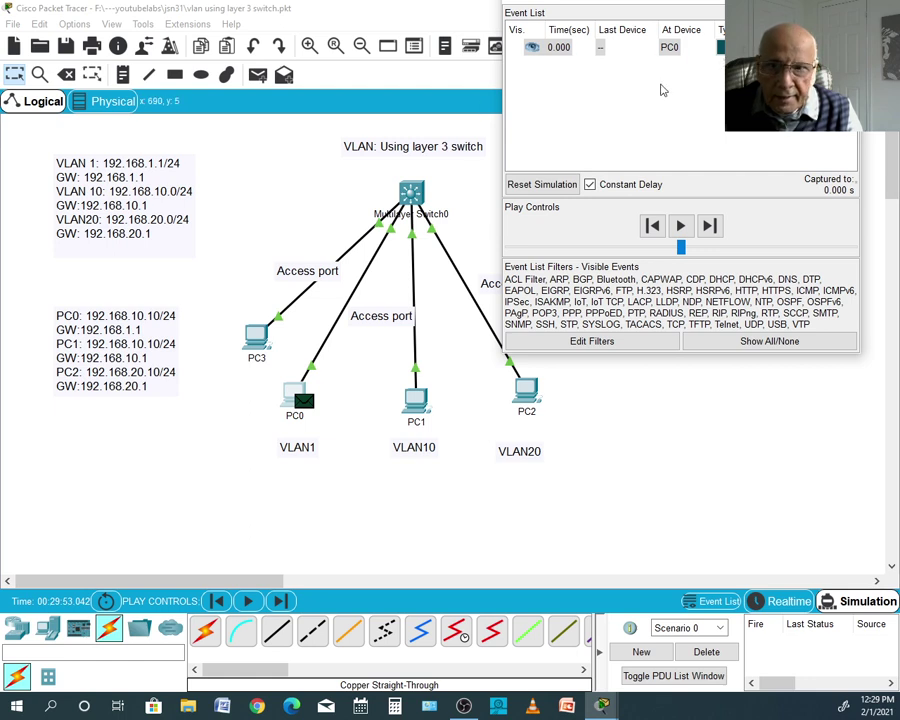
pyautogui.click(680, 227)
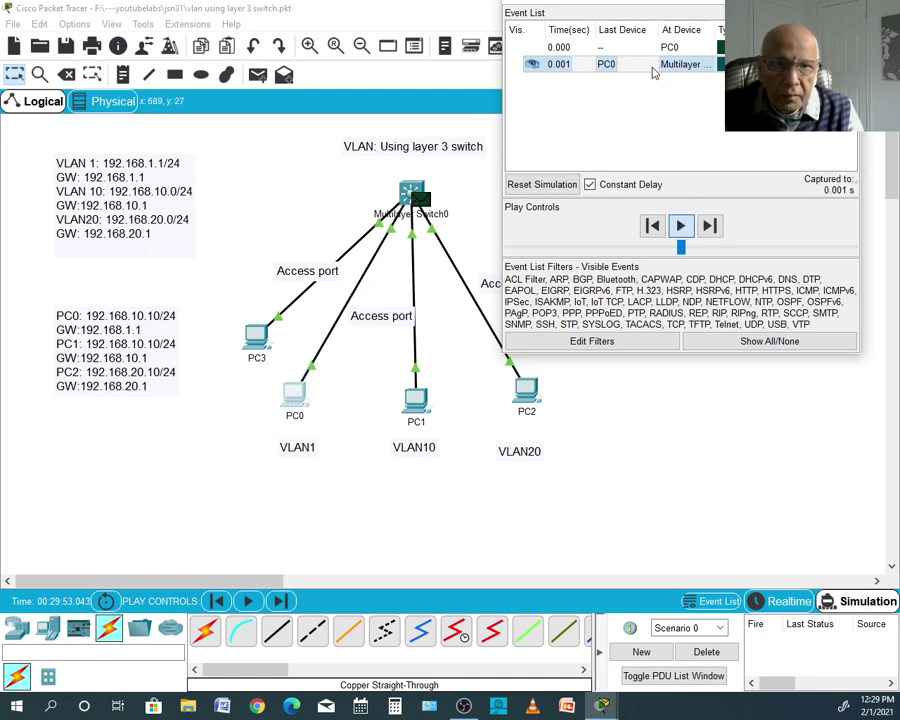
pyautogui.click(680, 227)
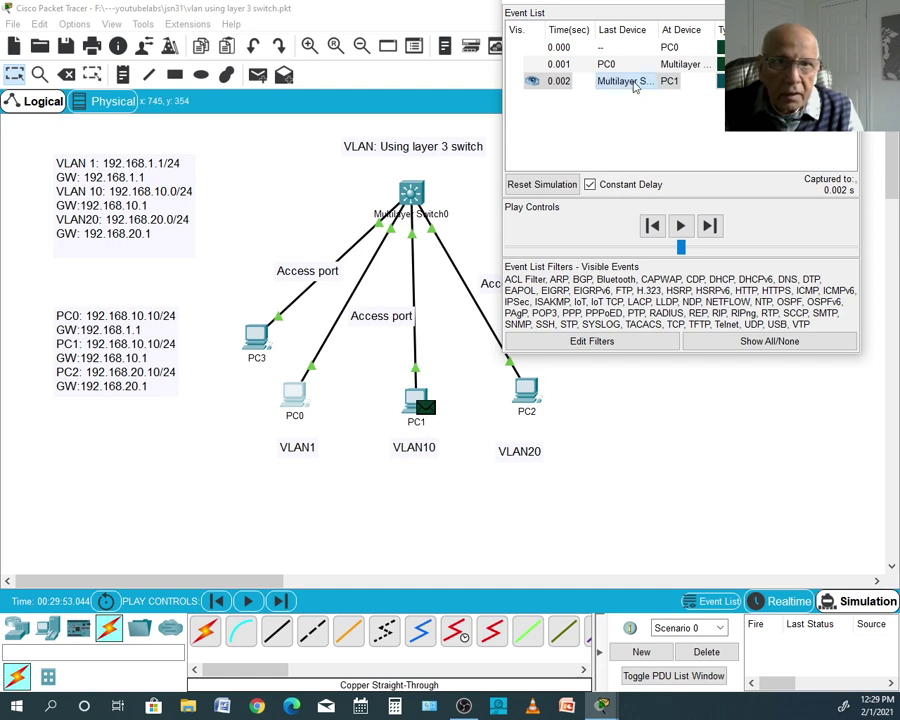
# Examine the ping's PDU information at PC0, at the multilayer switch including its inbound PDU details, and at PC1.
pyautogui.click(669, 48)
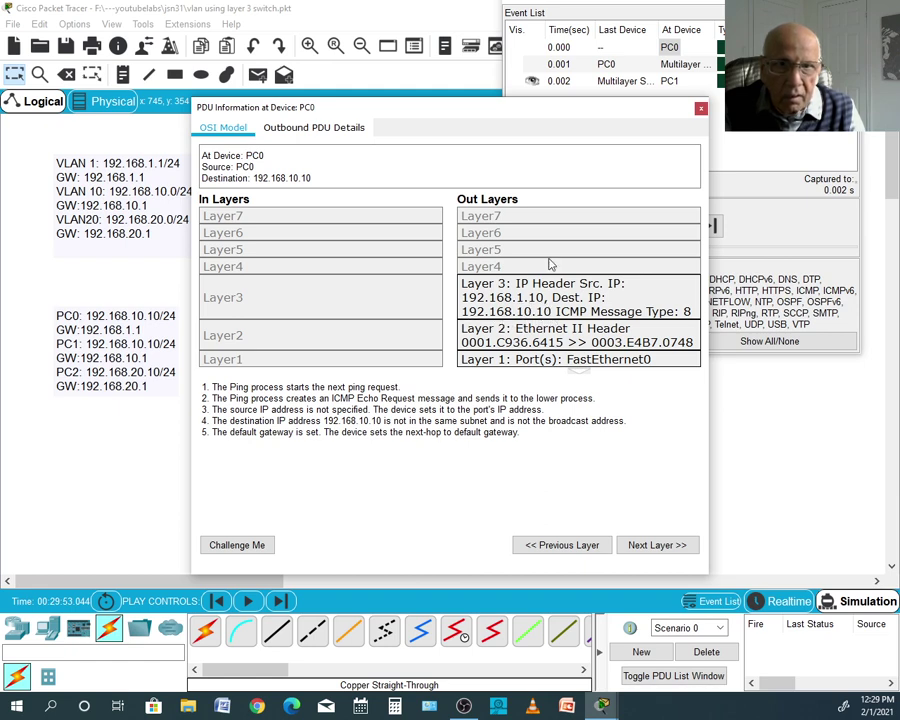
pyautogui.moveTo(542, 112); pyautogui.dragTo(500, 116)
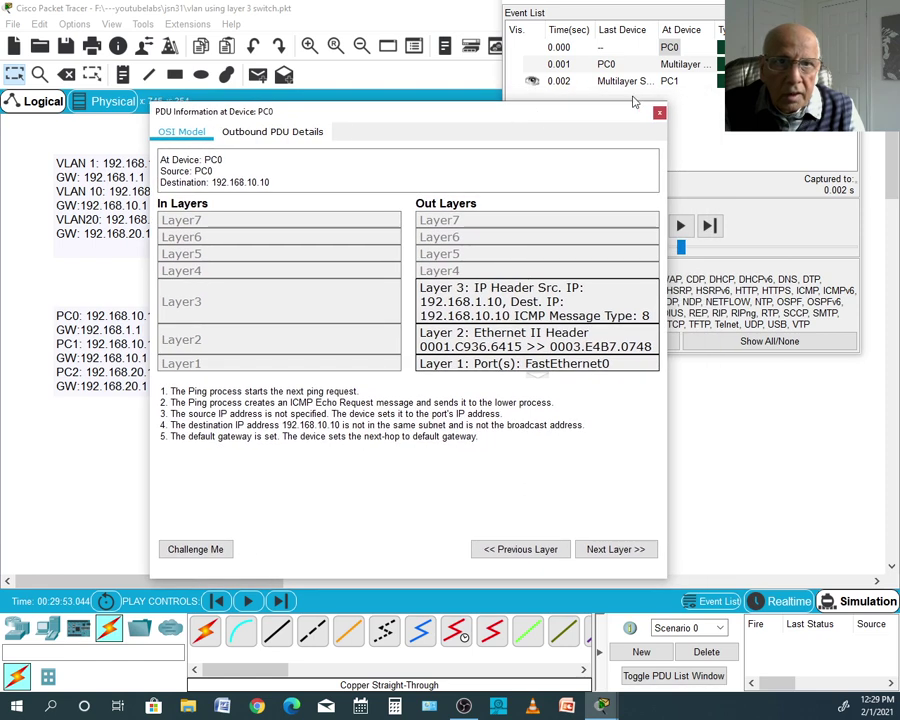
pyautogui.click(680, 64)
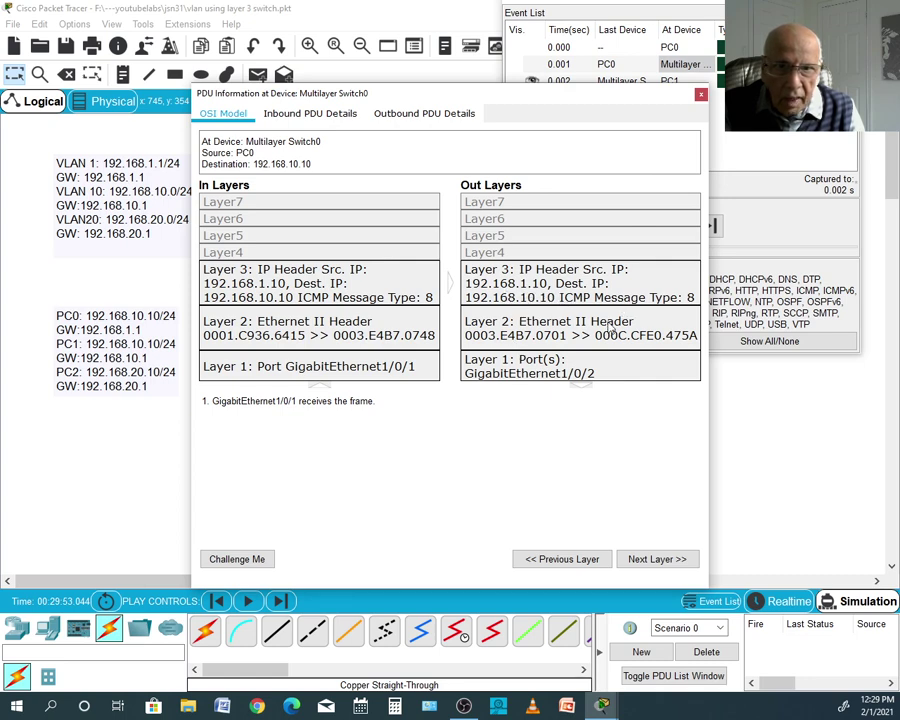
pyautogui.click(288, 117)
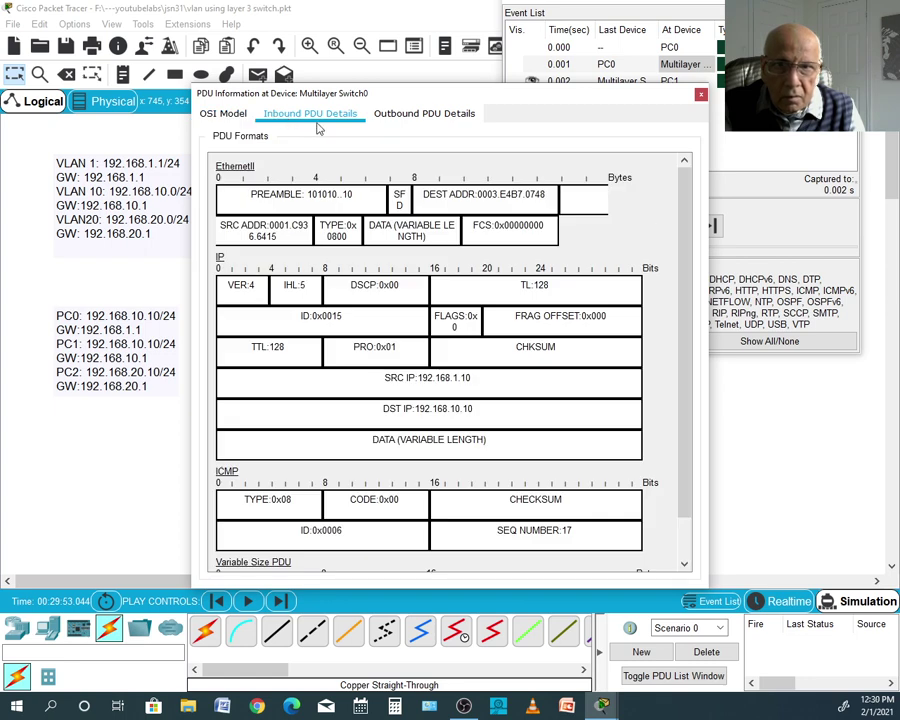
pyautogui.click(701, 94)
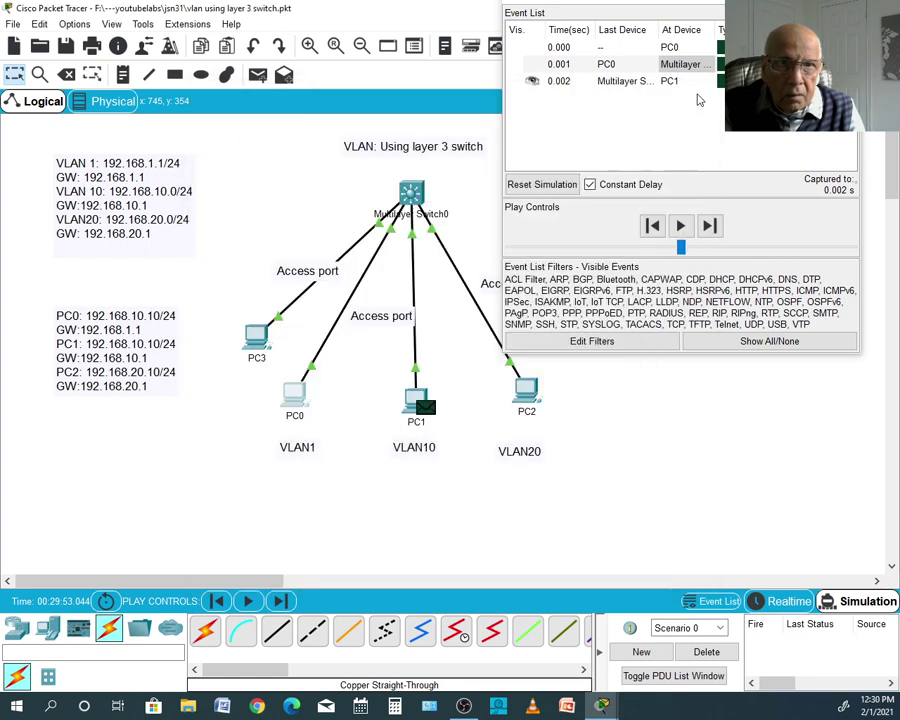
pyautogui.click(669, 82)
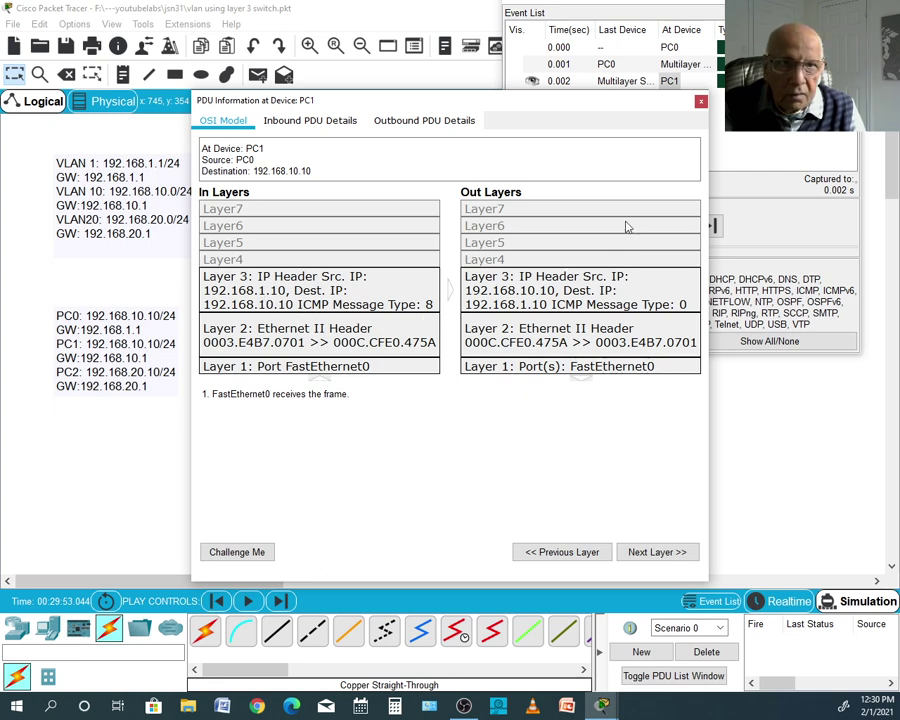
pyautogui.click(701, 103)
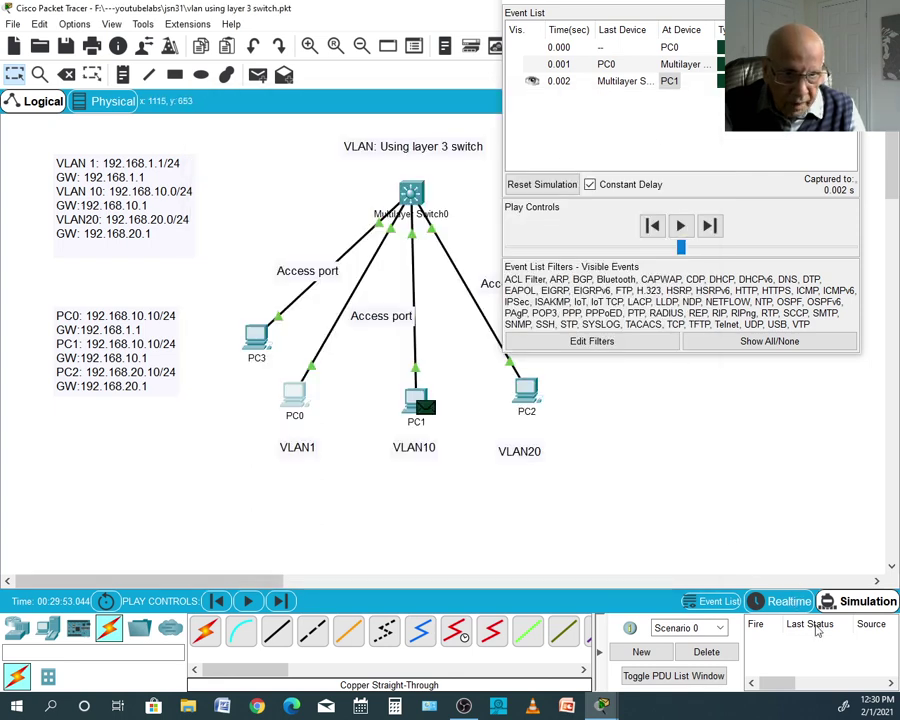
# Return to Realtime mode and check the multilayer switch's port and VLAN interface summary.
pyautogui.click(784, 602)
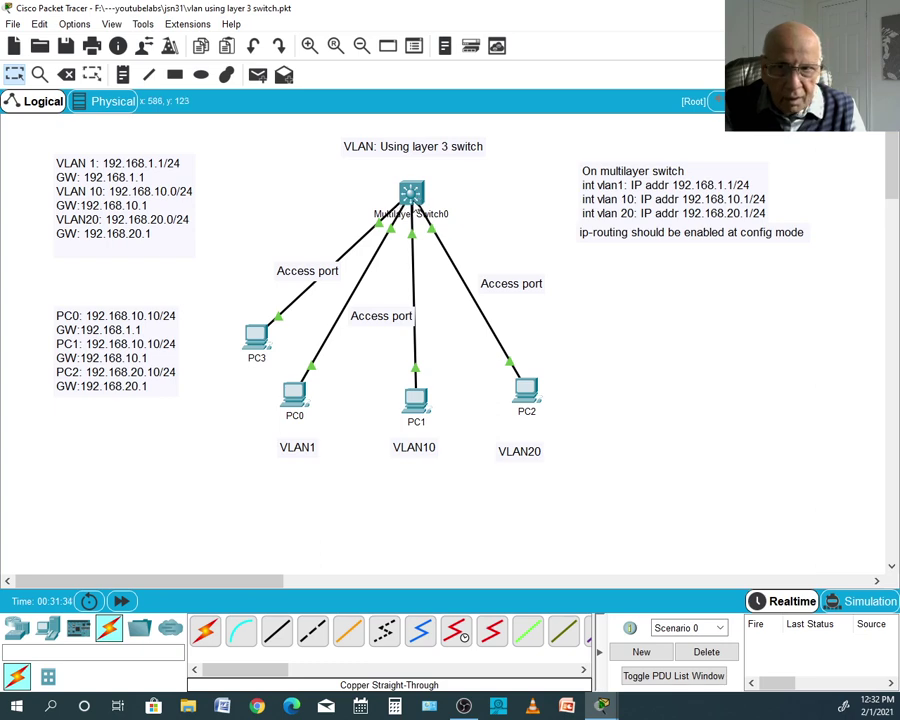
pyautogui.moveTo(412, 210)
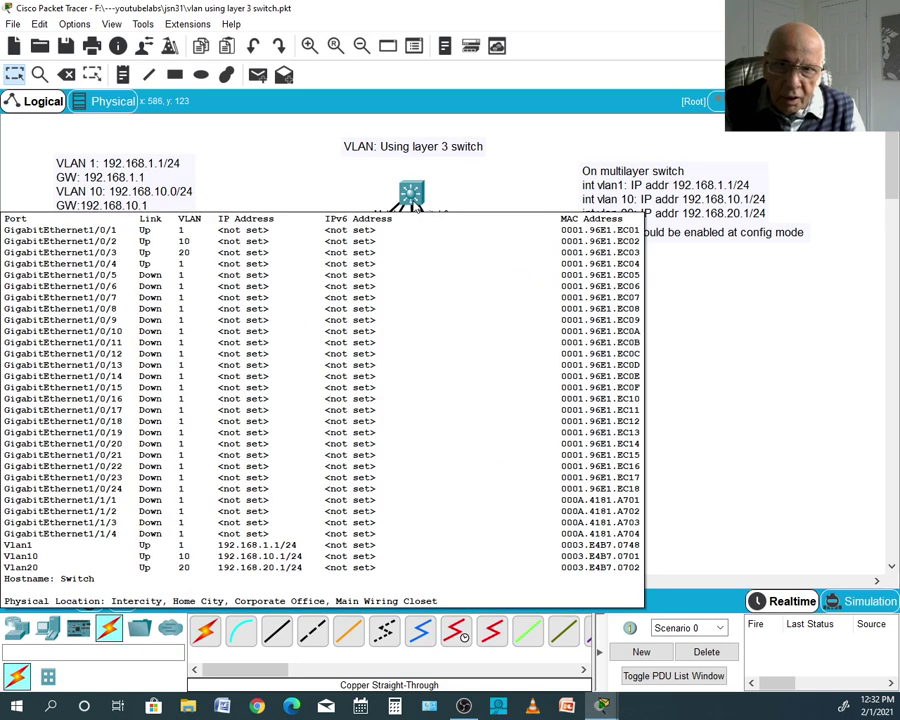